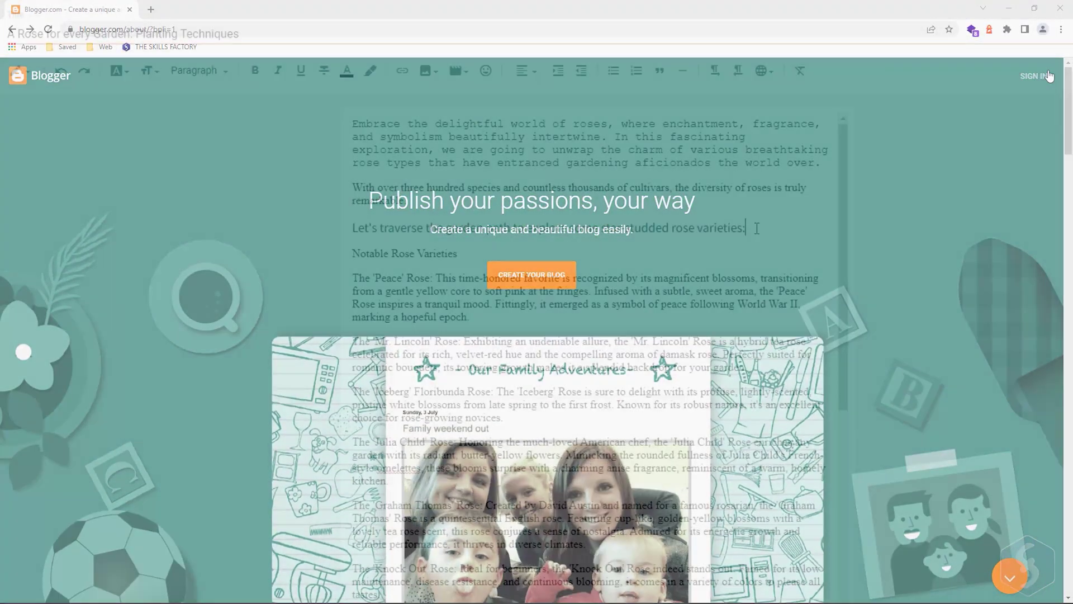
Step: Set an existing post's permalink to automatic and try a blue post background, reverting to white
{"action": "left_click_drag", "start_coordinate": [756, 229], "coordinate": [379, 220]}
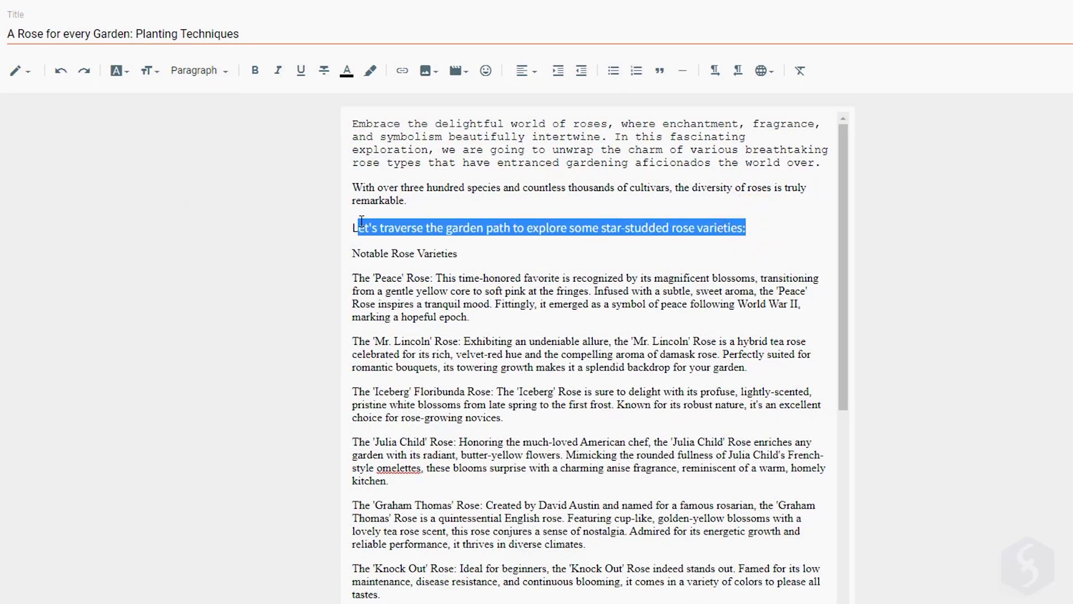
{"action": "left_click", "coordinate": [149, 78]}
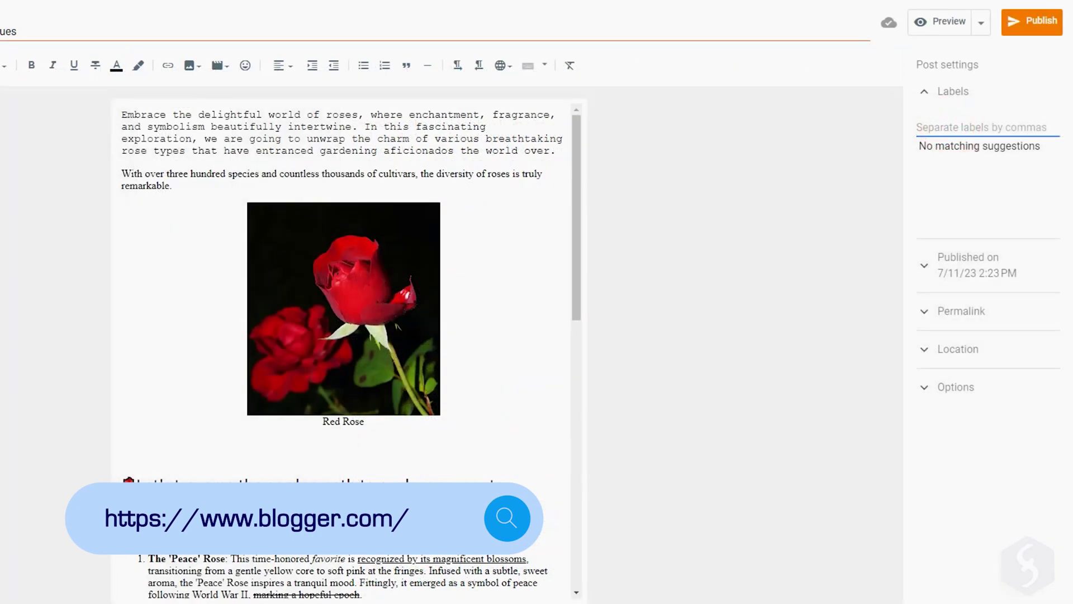
{"action": "type", "text": "rose, garden, flowers, "}
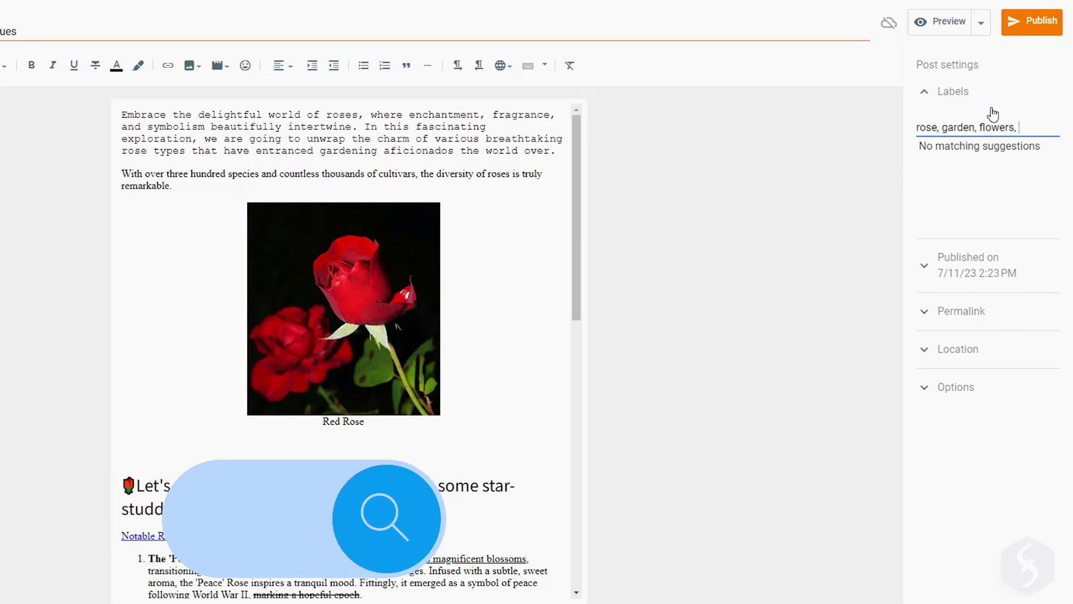
{"action": "type", "text": "planting"}
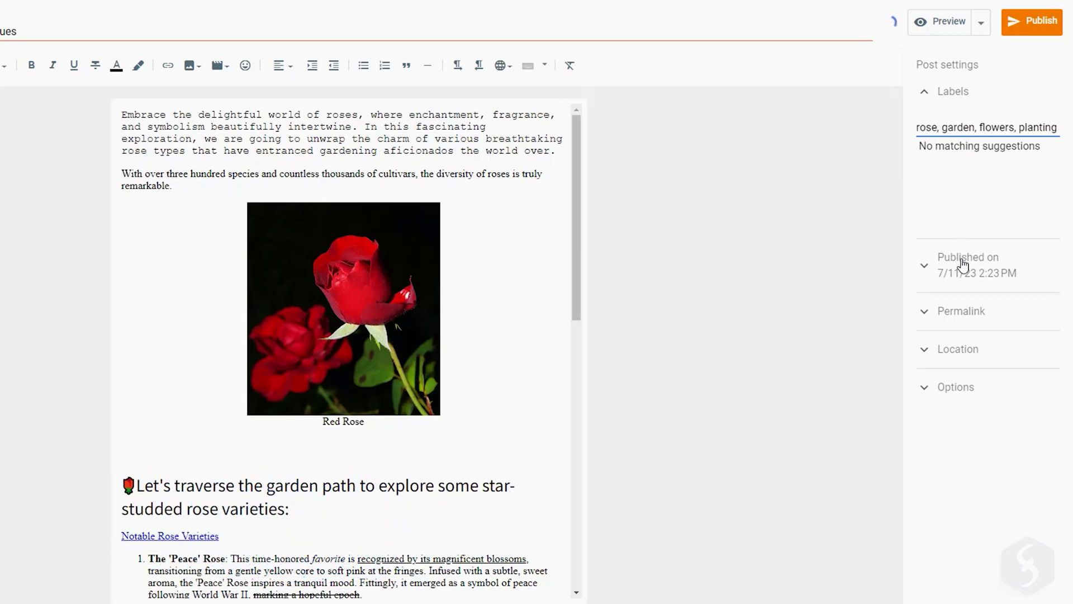
{"action": "left_click", "coordinate": [963, 266]}
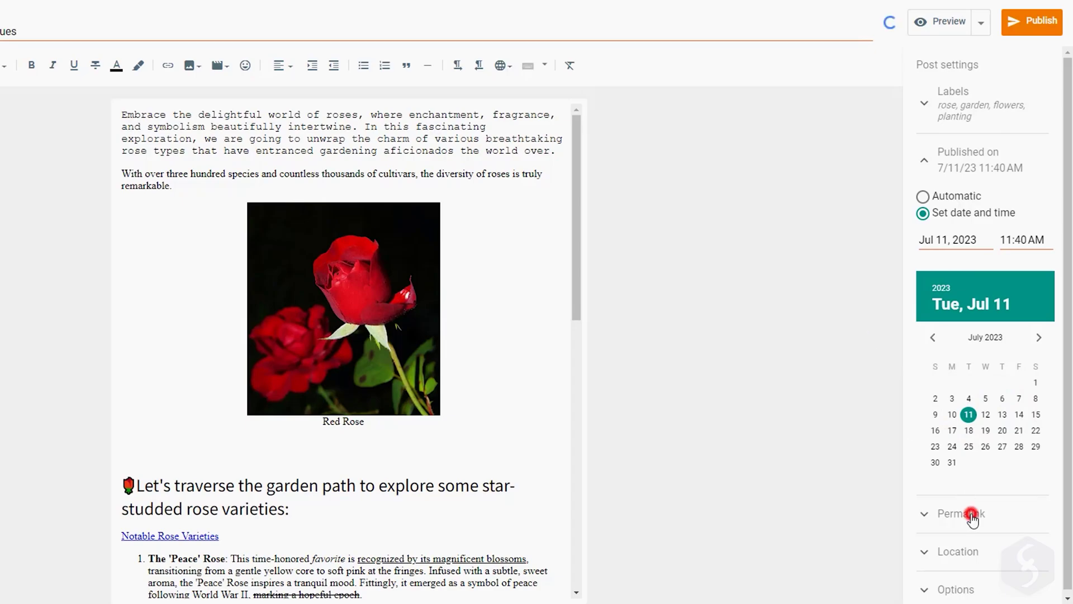
{"action": "left_click", "coordinate": [971, 518]}
{"action": "left_click", "coordinate": [923, 288]}
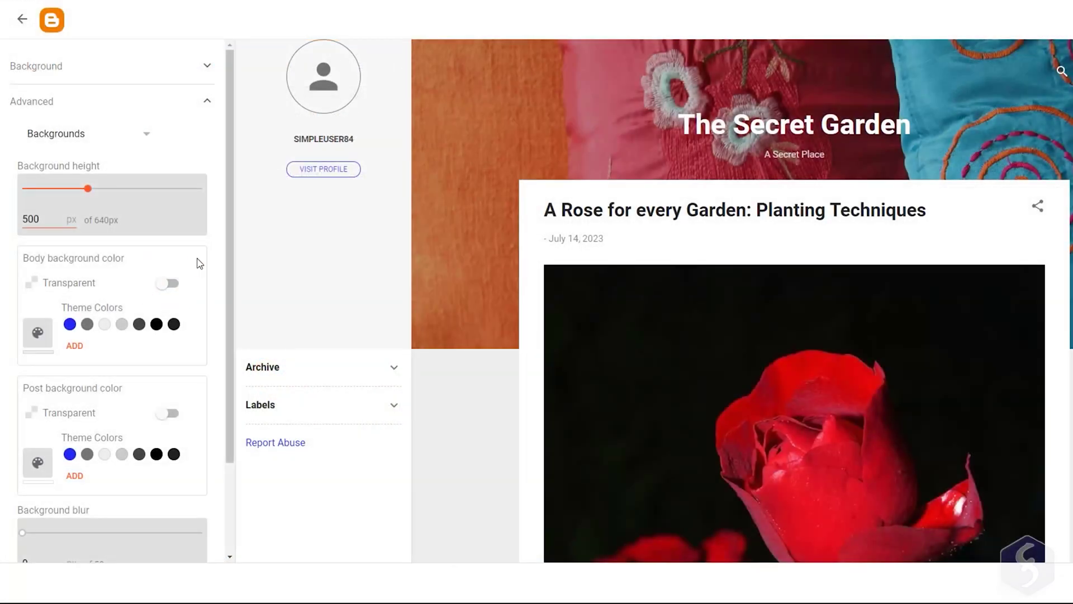
{"action": "scroll", "coordinate": [198, 264], "scroll_direction": "down", "scroll_amount": 3}
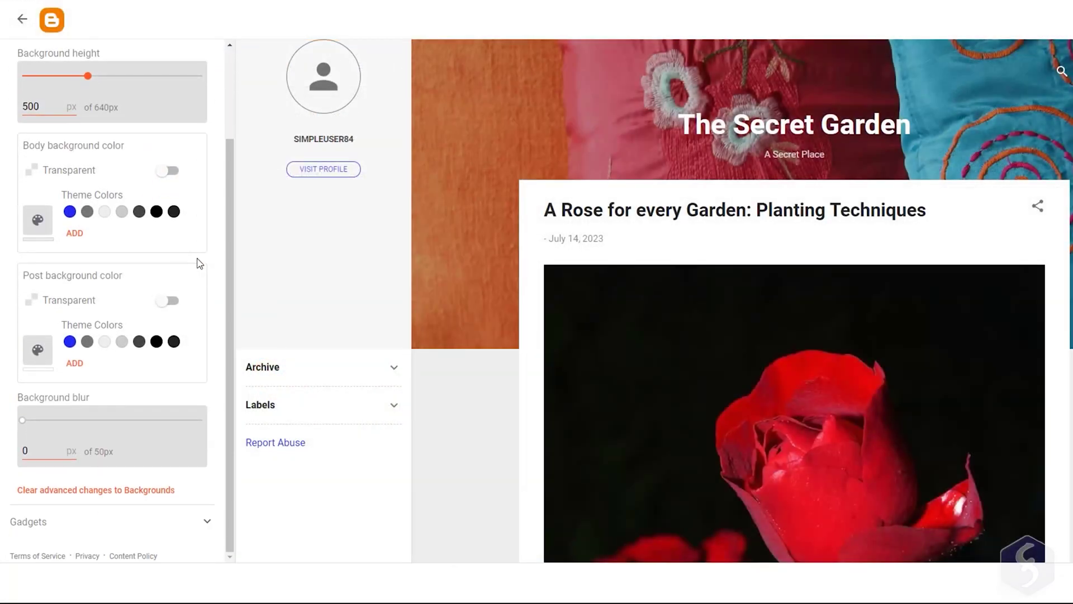
{"action": "left_click", "coordinate": [71, 343]}
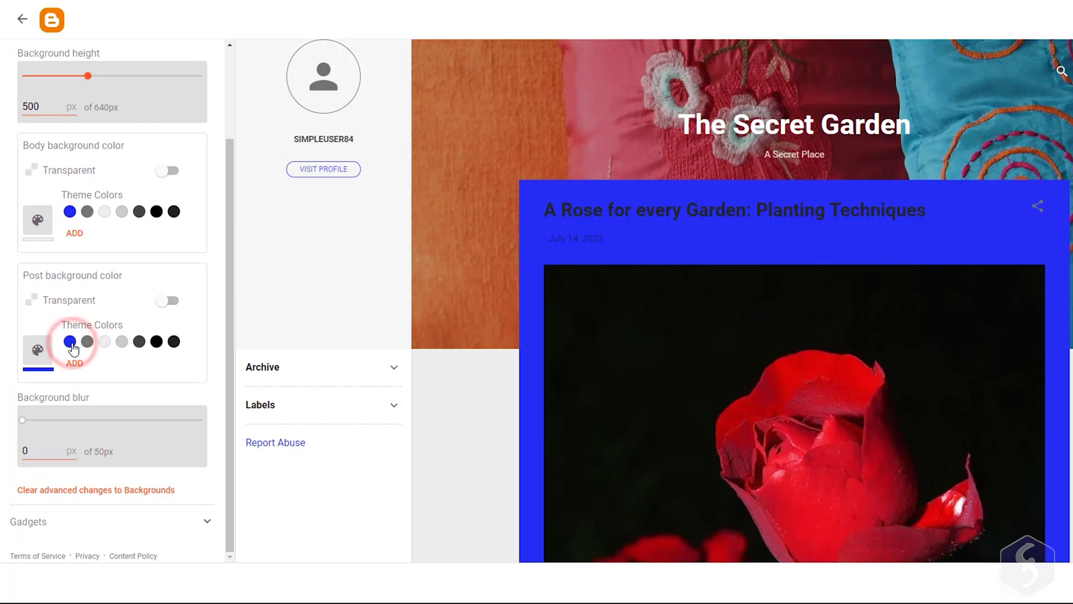
{"action": "left_click", "coordinate": [38, 350]}
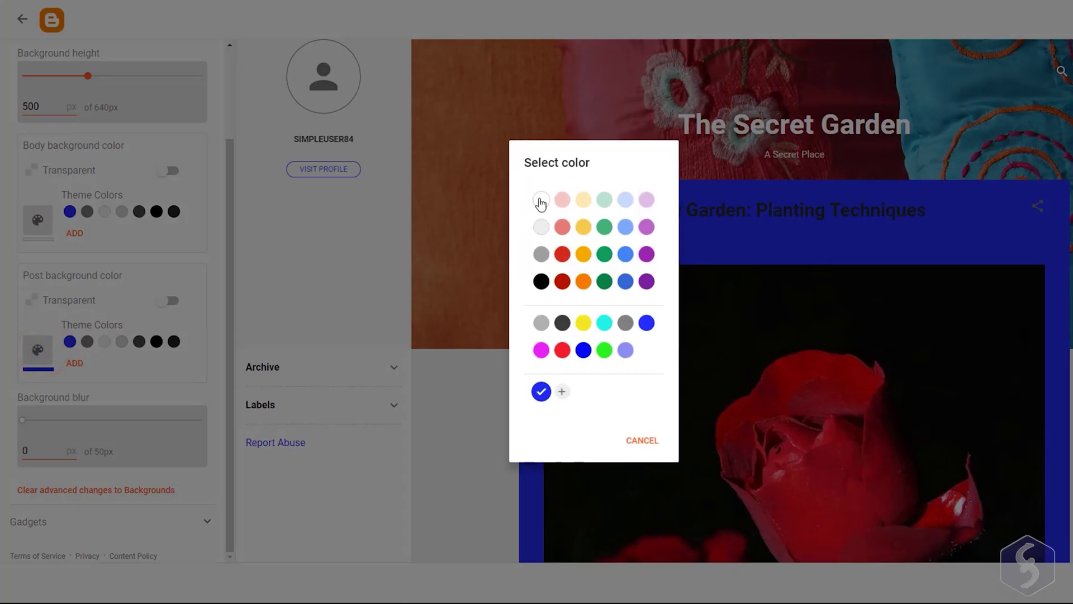
{"action": "left_click", "coordinate": [543, 200]}
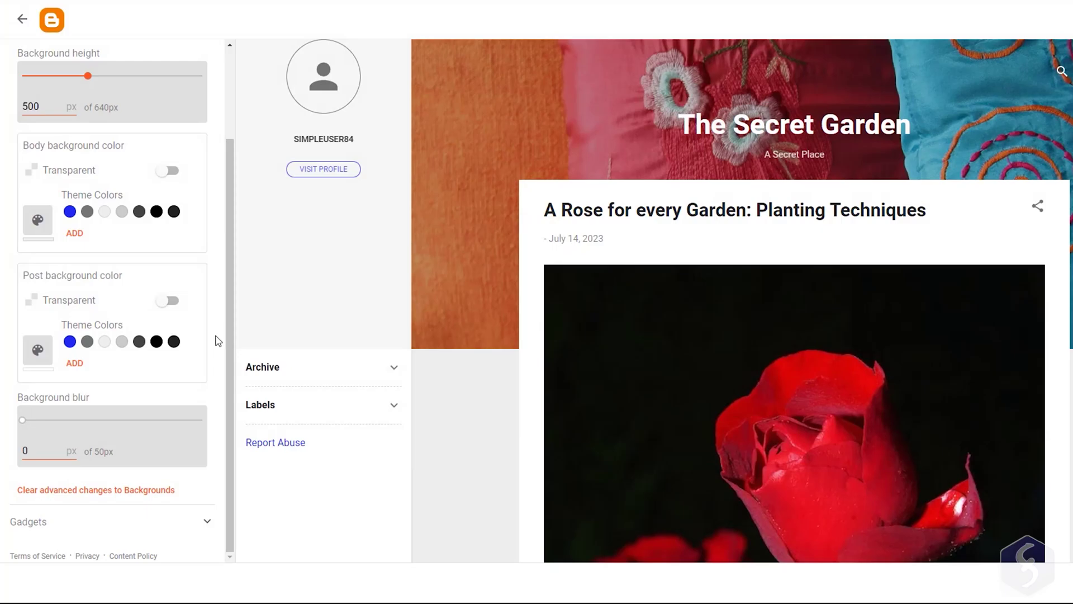
{"action": "scroll", "coordinate": [118, 160], "scroll_direction": "down", "scroll_amount": 1}
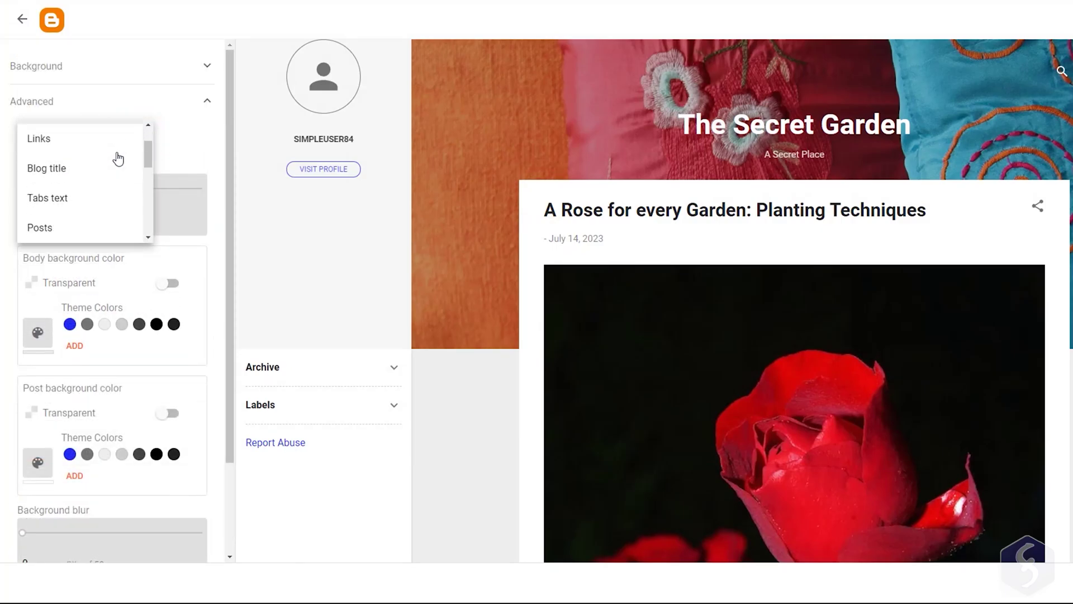
{"action": "scroll", "coordinate": [86, 186], "scroll_direction": "down", "scroll_amount": 2}
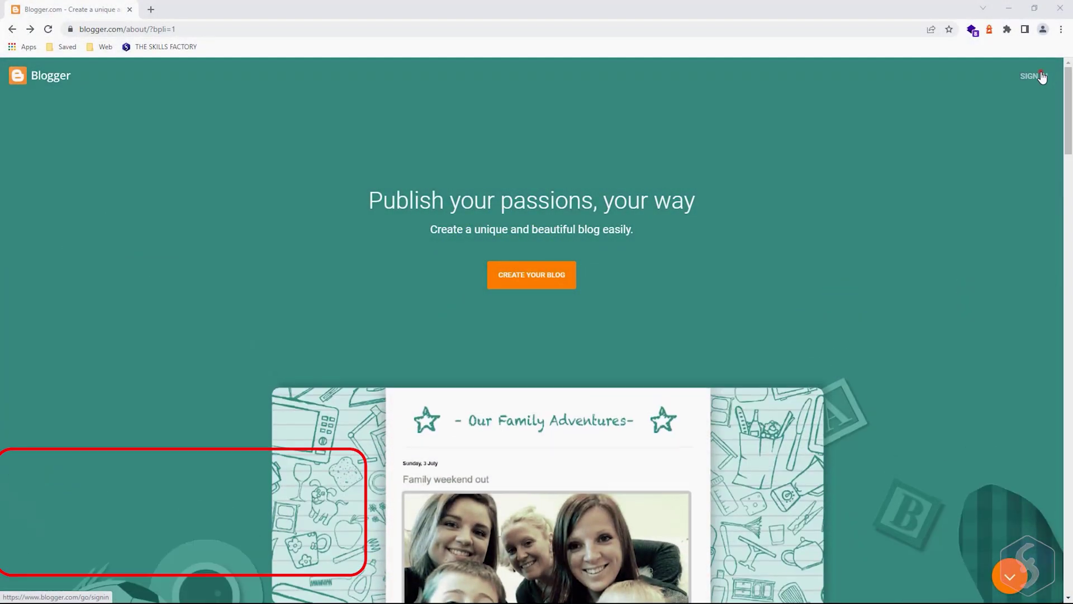
Step: Sign in with the Google account and save the 'The Secret Garden' blog at secretgarden901
{"action": "left_click", "coordinate": [1034, 75]}
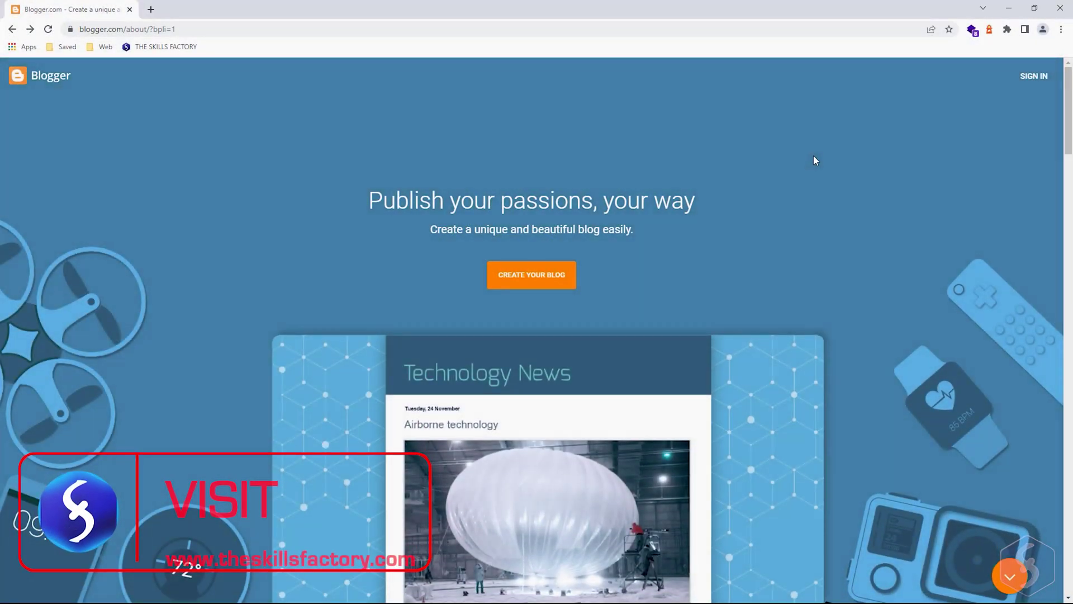
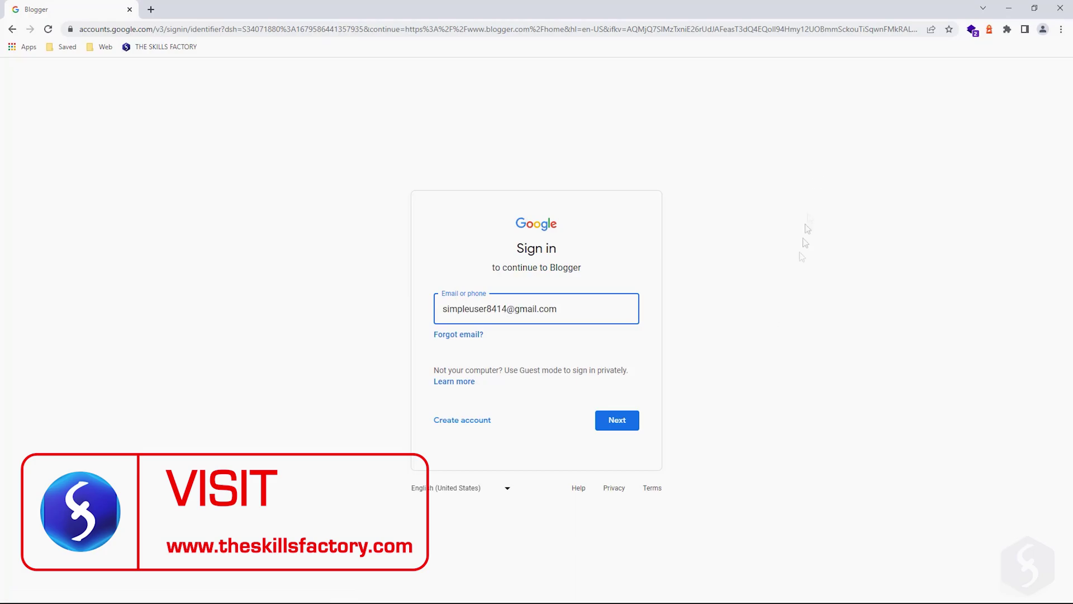
{"action": "left_click", "coordinate": [639, 424]}
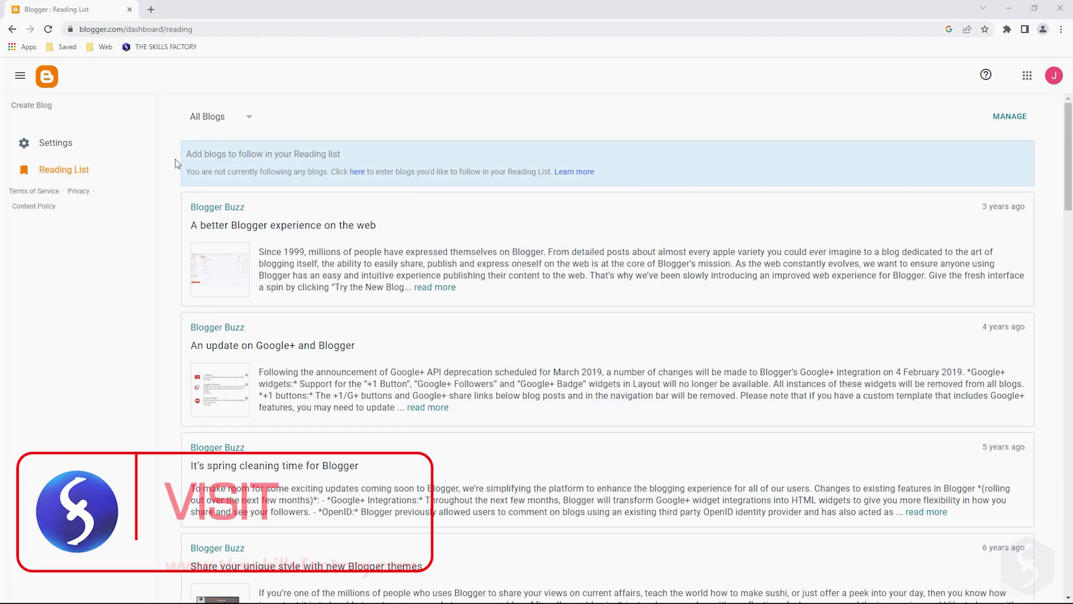
{"action": "left_click", "coordinate": [48, 106]}
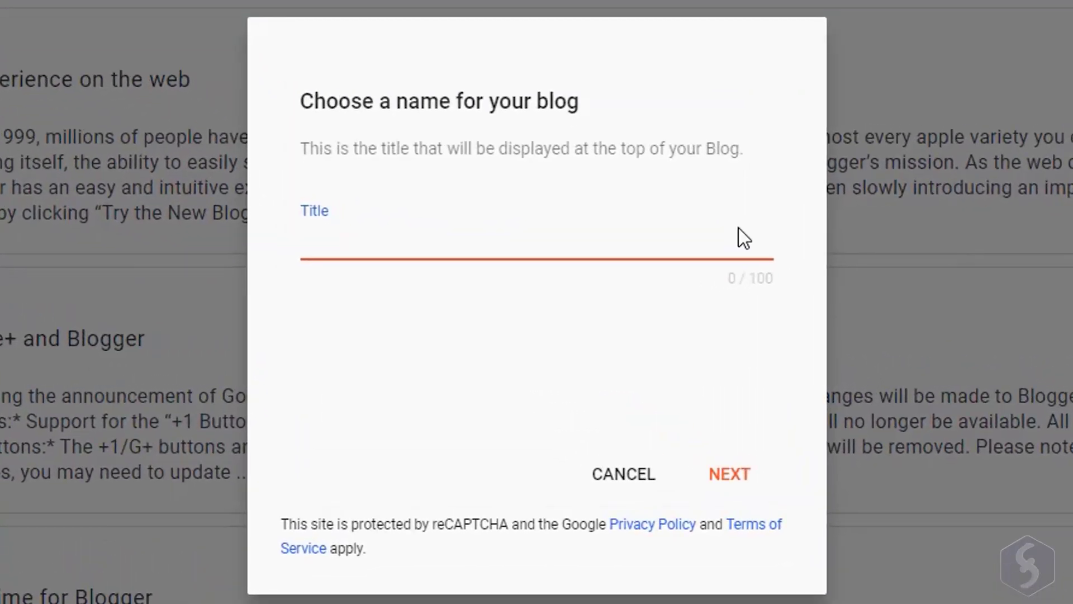
{"action": "type", "text": "The Secret G"}
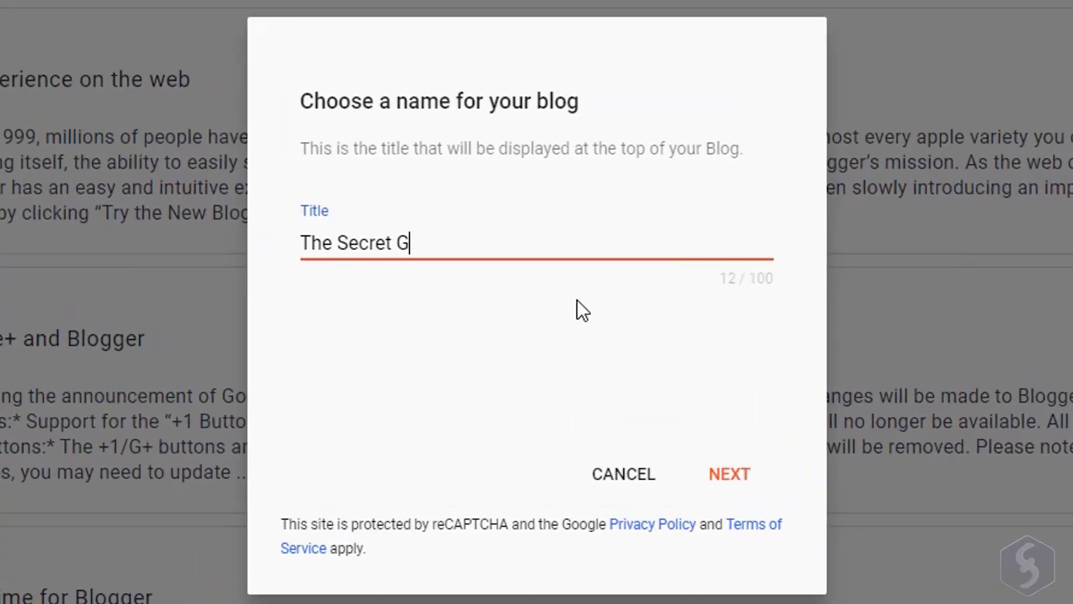
{"action": "type", "text": "arden"}
{"action": "left_click", "coordinate": [720, 495]}
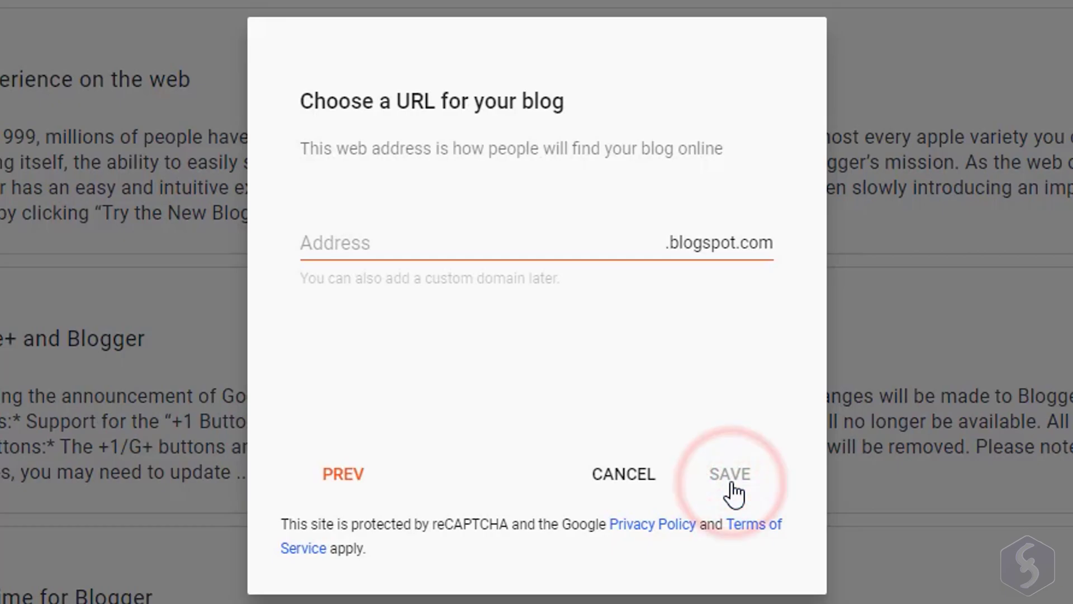
{"action": "left_click", "coordinate": [630, 242]}
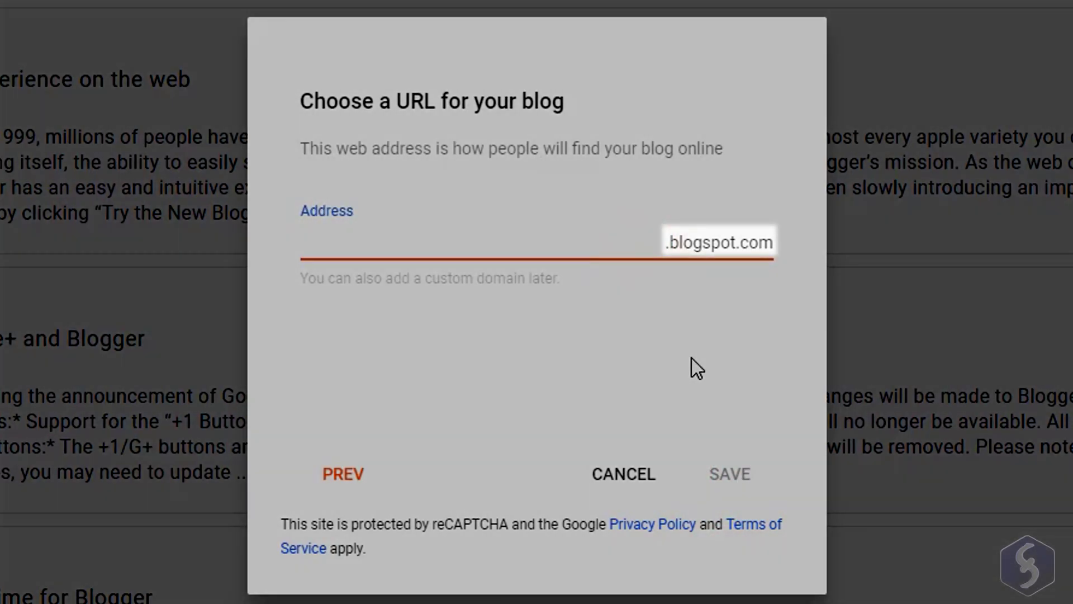
{"action": "type", "text": "tgarden901"}
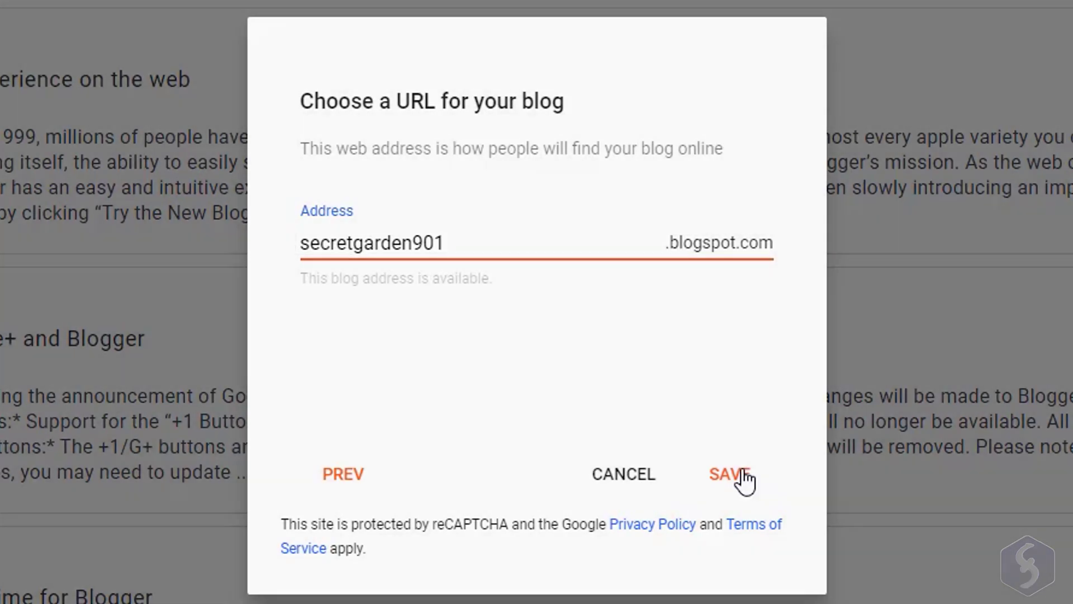
{"action": "left_click", "coordinate": [744, 480]}
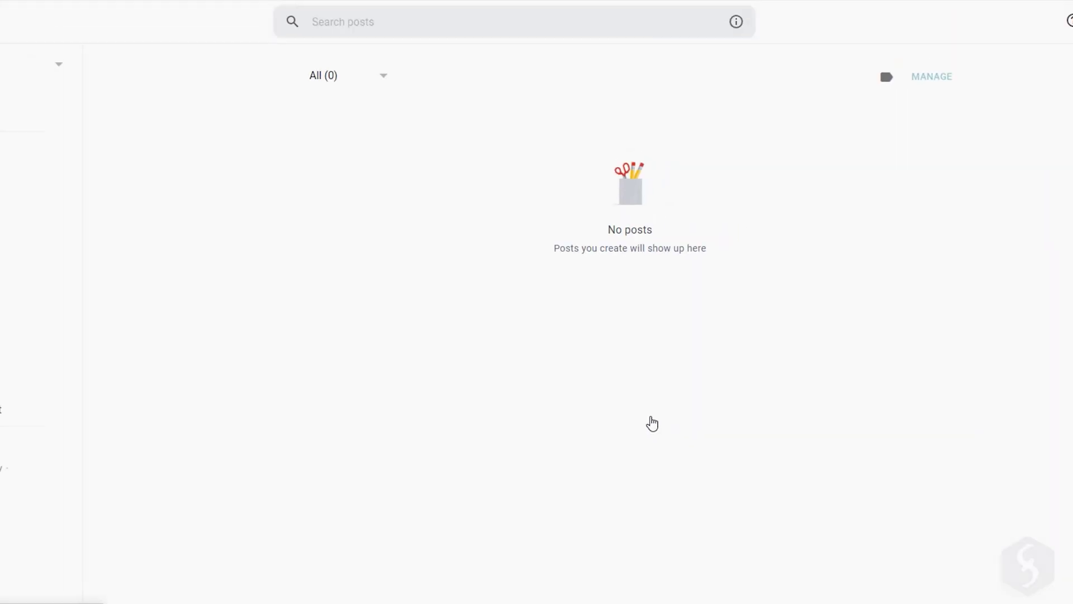
{"action": "left_click", "coordinate": [151, 10]}
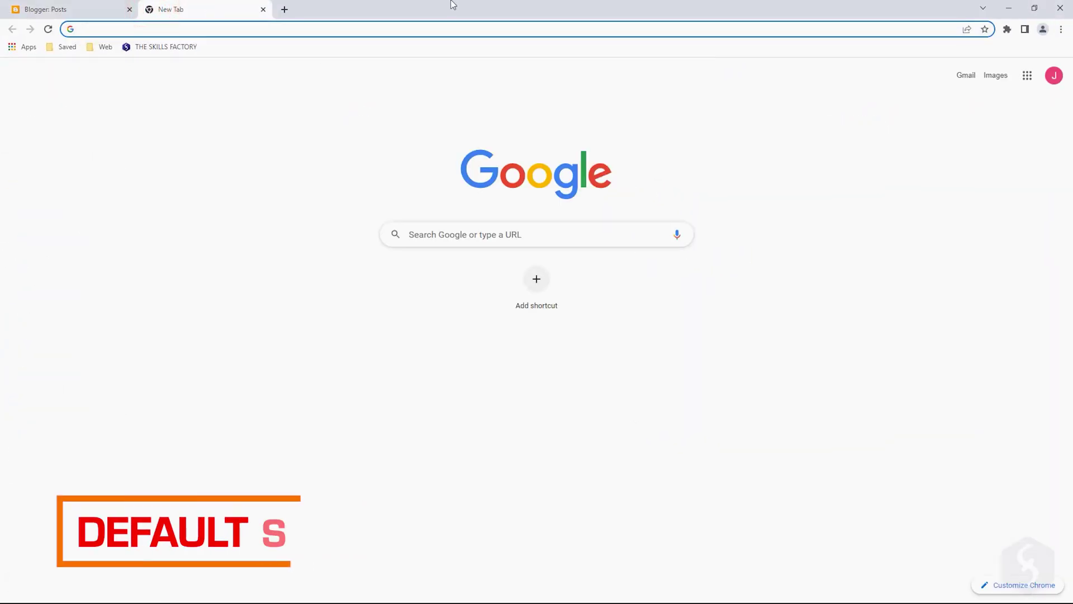
{"action": "type", "text": "secretgarden901.blogspot.com"}
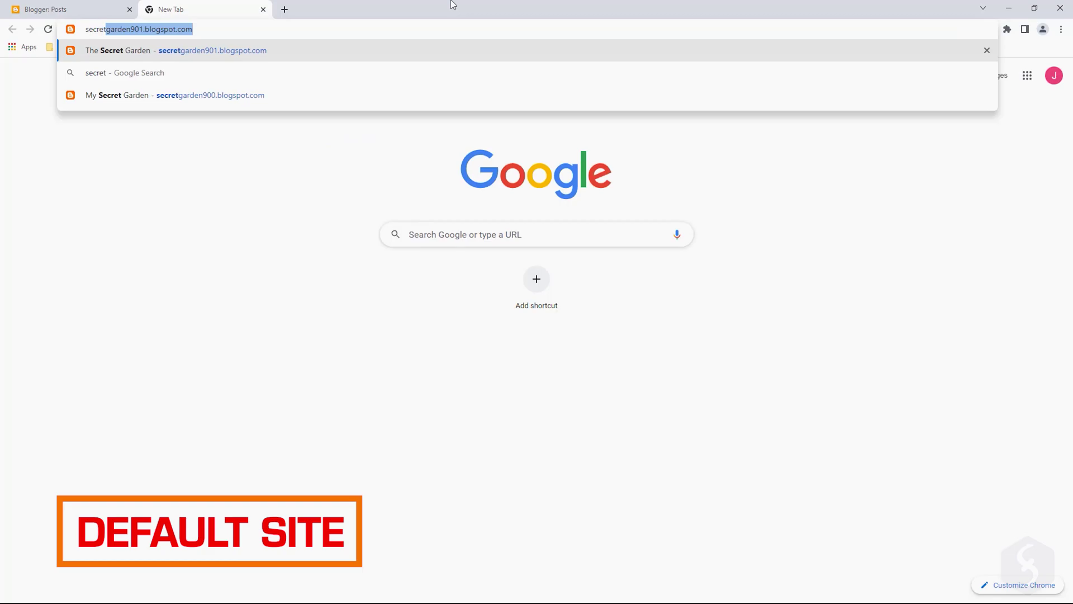
{"action": "key", "text": "Right"}
{"action": "key", "text": "Return"}
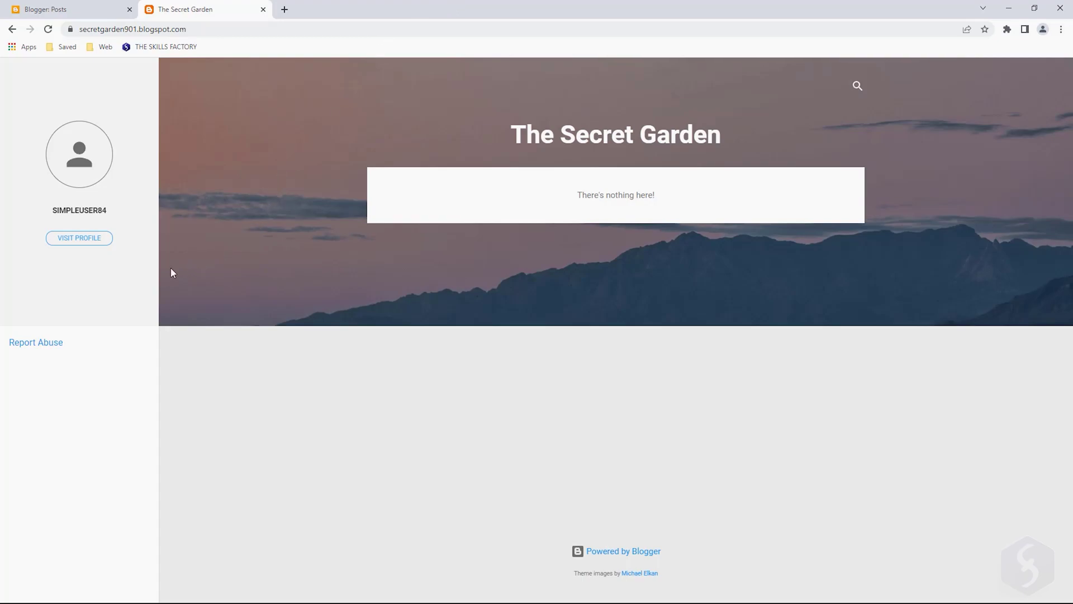
{"action": "right_click", "coordinate": [104, 247]}
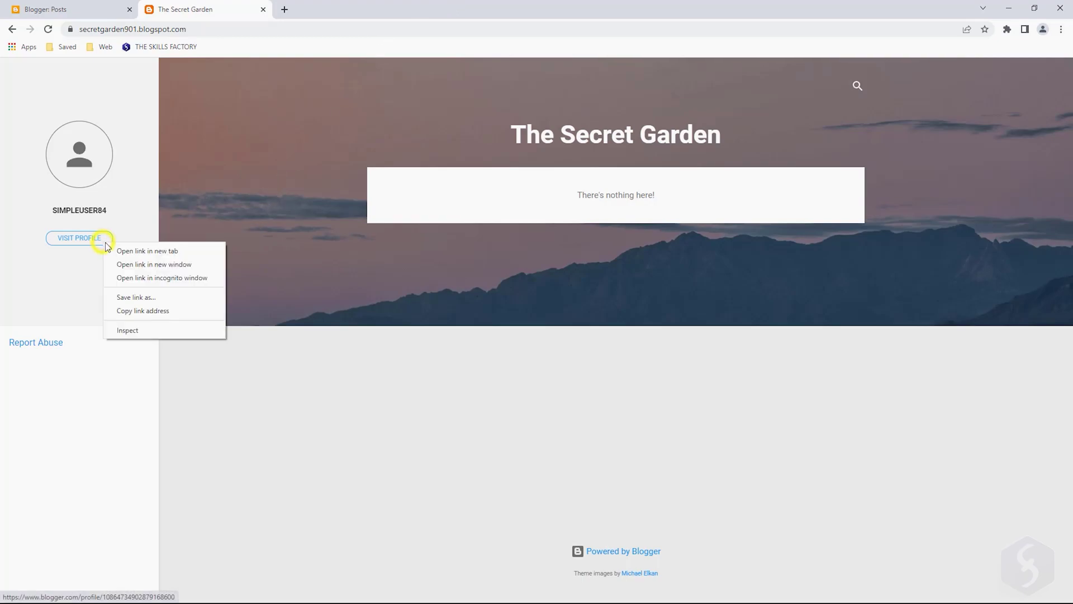
{"action": "left_click", "coordinate": [126, 256]}
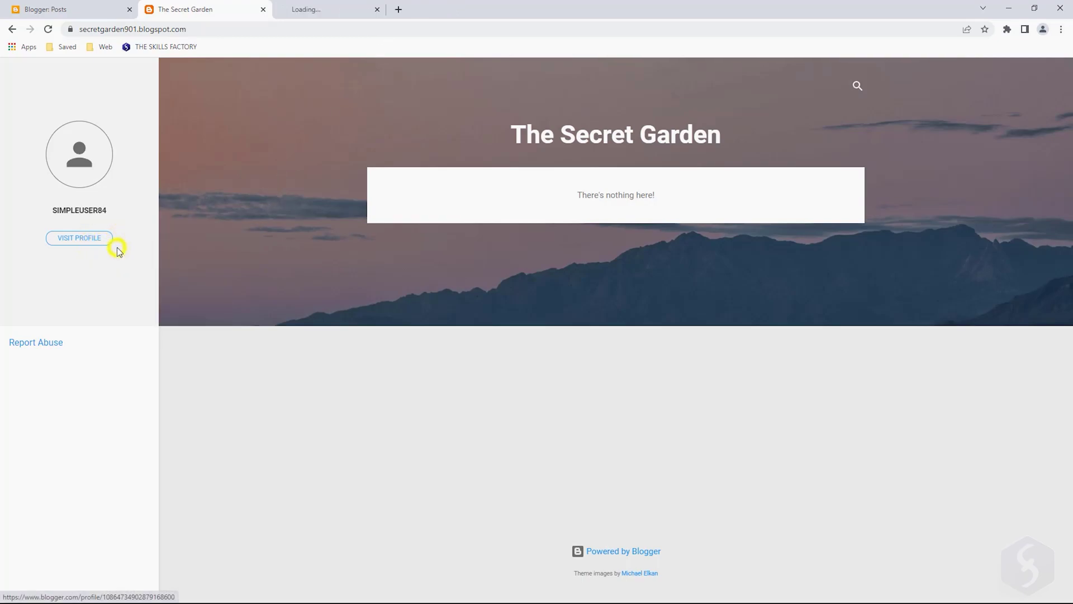
{"action": "left_click", "coordinate": [345, 10]}
{"action": "left_click", "coordinate": [397, 11]}
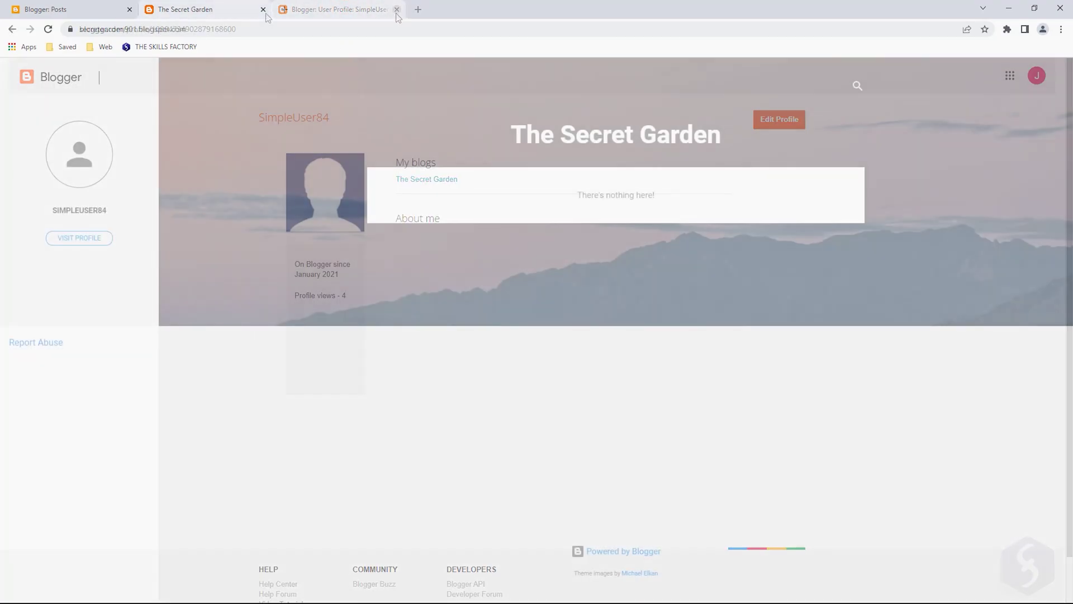
{"action": "left_click", "coordinate": [263, 9]}
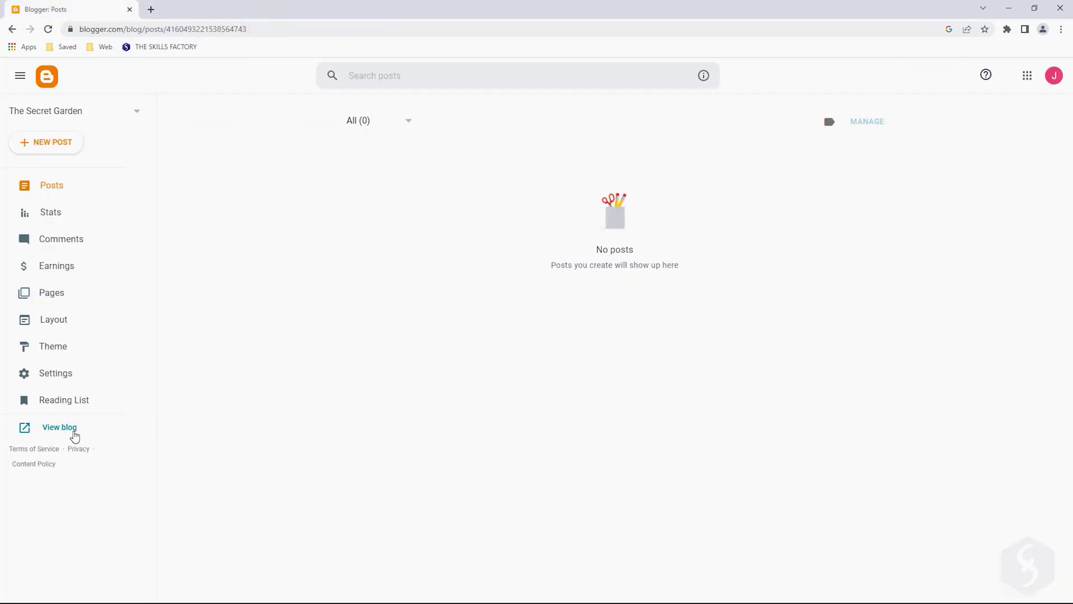
{"action": "right_click", "coordinate": [74, 434]}
{"action": "left_click", "coordinate": [81, 438]}
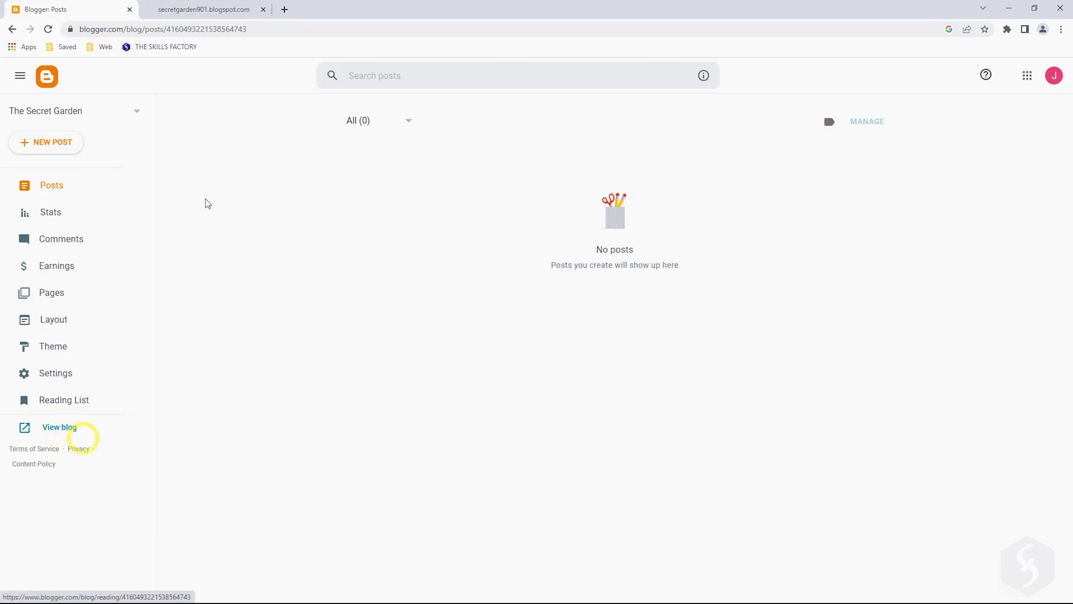
{"action": "left_click", "coordinate": [229, 14]}
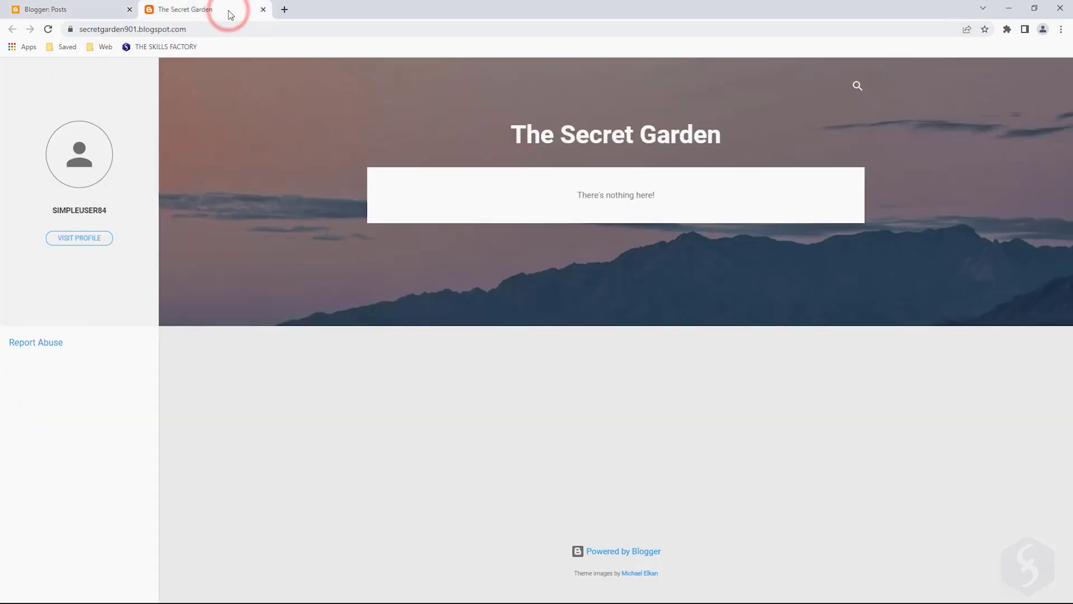
{"action": "middle_click", "coordinate": [229, 14]}
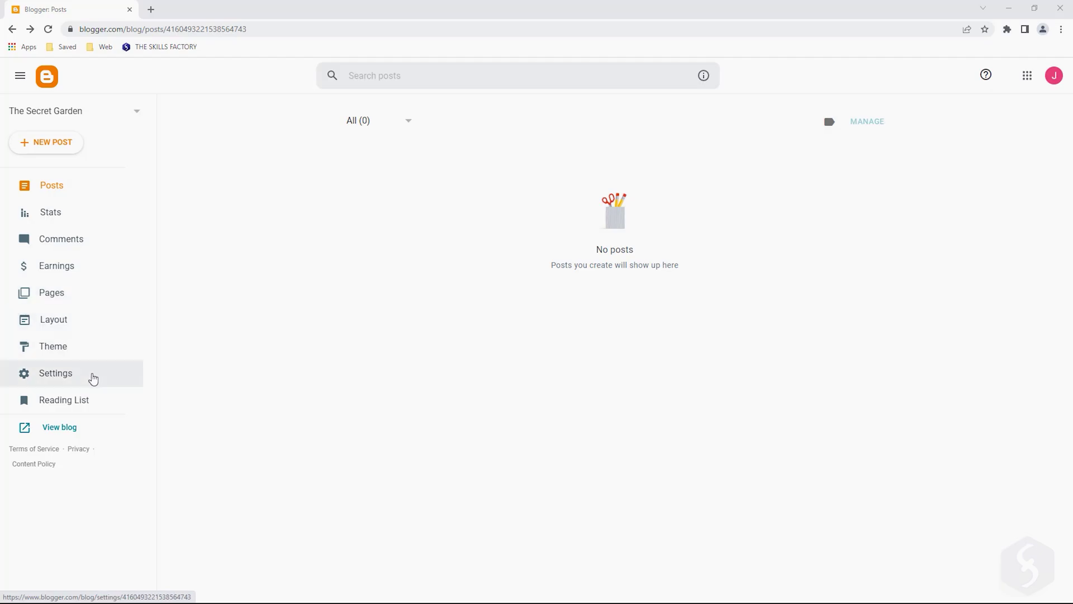
Step: Create a post titled 'The Beauty of a Rose' with an introductory paragraph about roses
{"action": "left_click", "coordinate": [68, 142]}
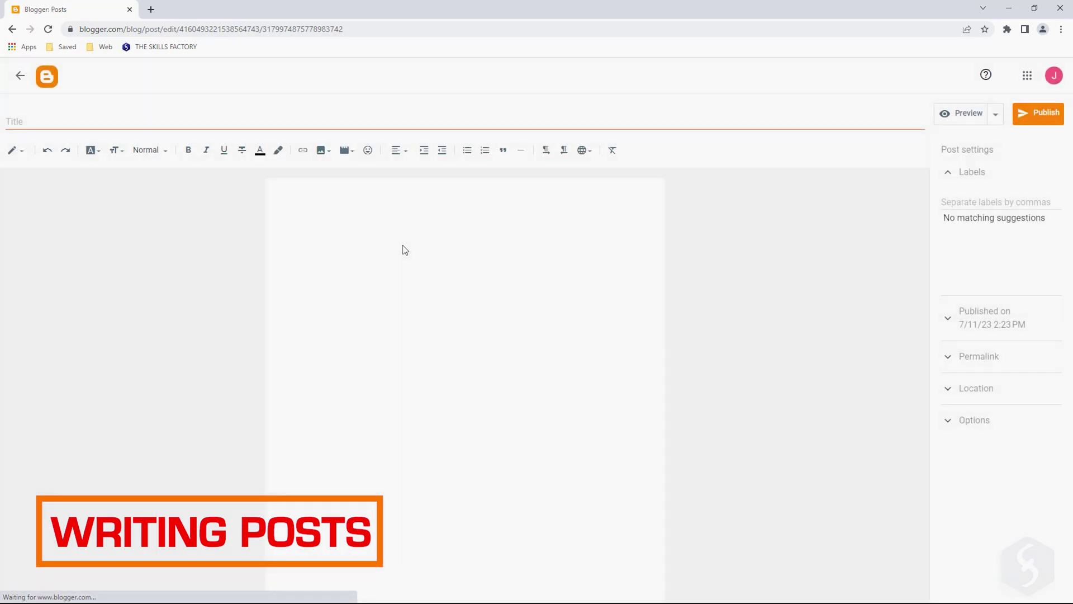
{"action": "left_click", "coordinate": [336, 113]}
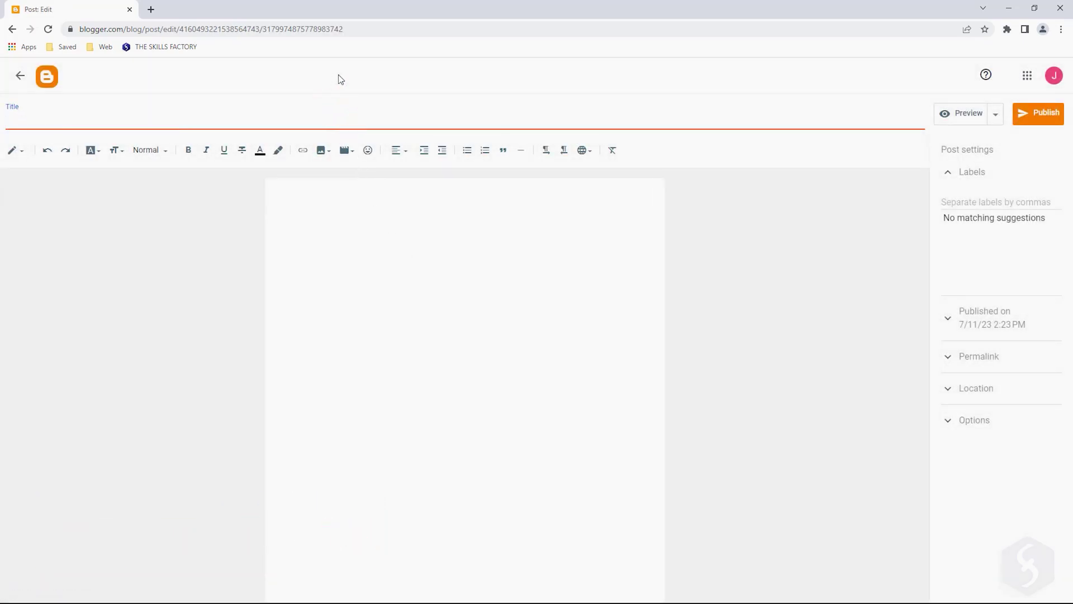
{"action": "type", "text": "The Beauty of a Rose"}
{"action": "left_click", "coordinate": [302, 207]}
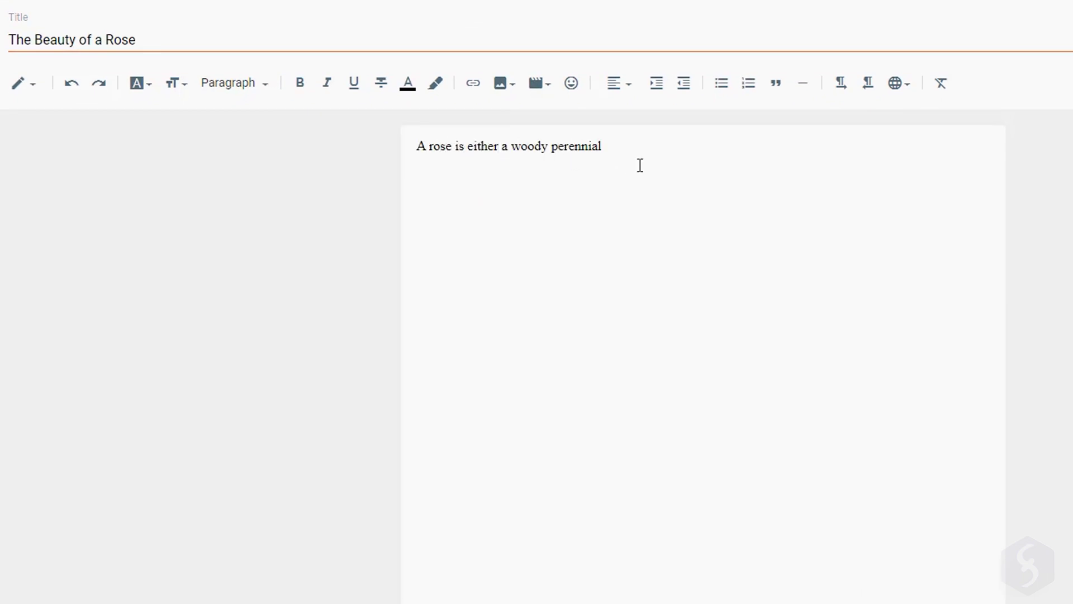
{"action": "type", "text": "flowering plant of the genus Rosa (/ˈroʊzə/),[1] in the family Rosaceae (/roʊˈzeɪsiː.iː/),[1] or the flower it bears. There are over three hundred species and tens of thousands of cultivars.[citation needed] They form a group of plants that can be erect shrubs, climbing, or trailing, with stems that are often armed with sharp prickles.[2] Their flowers vary in size and shape and are usually large and showy, in colours ranging from white through yellows and reds. Most species are native to Asia, with smaller numbers native to Europe, North America, and northwestern Africa.[2] Species, cultivars and hybrids are all widely grown for their beauty and often are fragrant. Roses have acquired cultural significance in many societies. Rose plants range in size from compact, miniature roses, to climbers that can reach seven meters in height.[2] Different species hybridize easily, and this has been used in the development of the wide range of garden roses."}
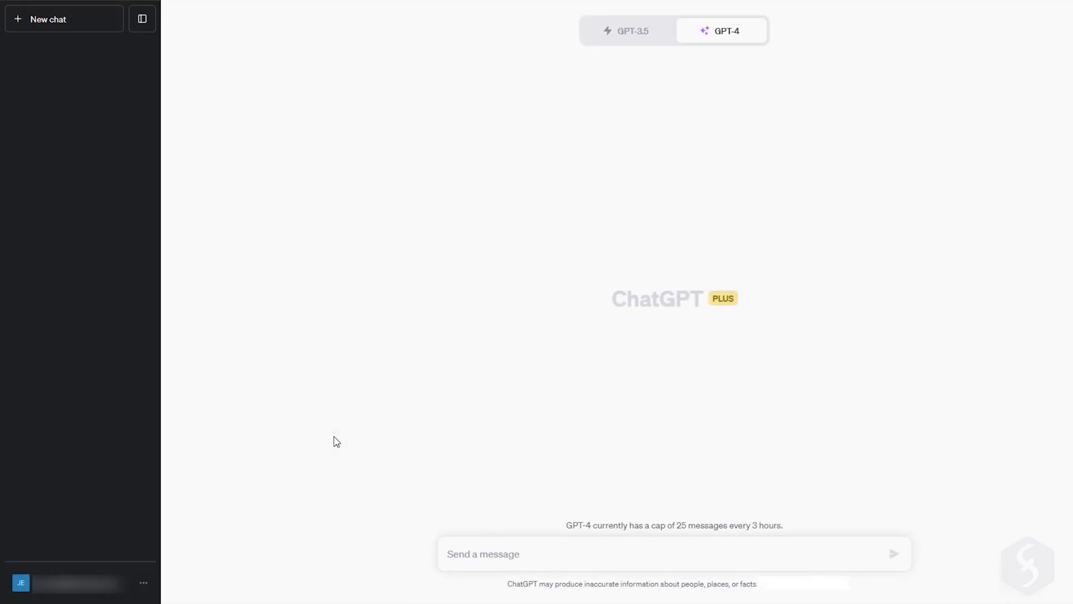
{"action": "type", "text": "Acti"}
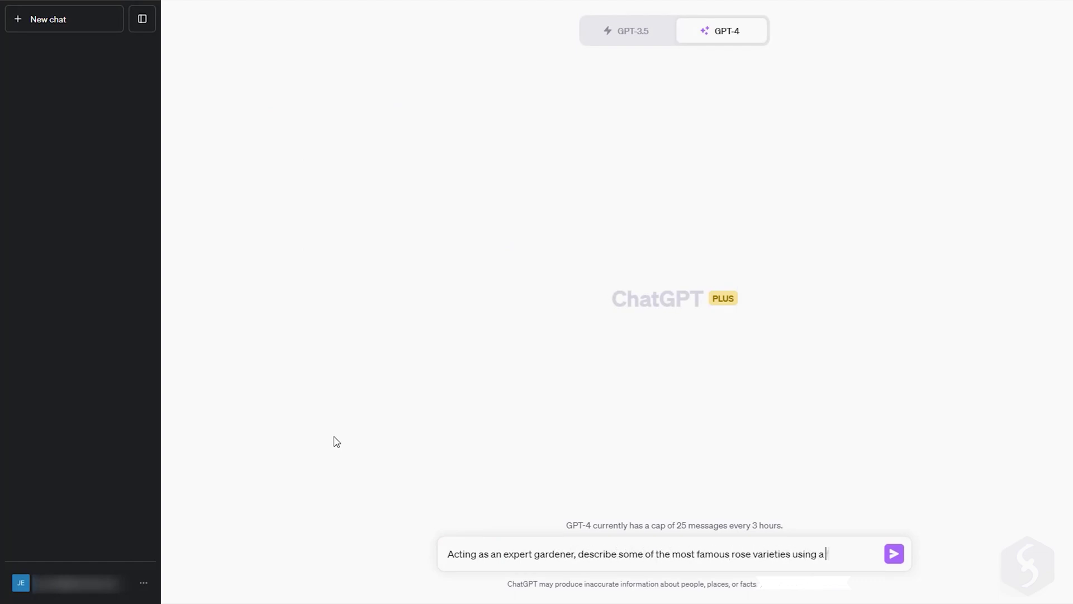
{"action": "type", "text": "tone suitable for average users."}
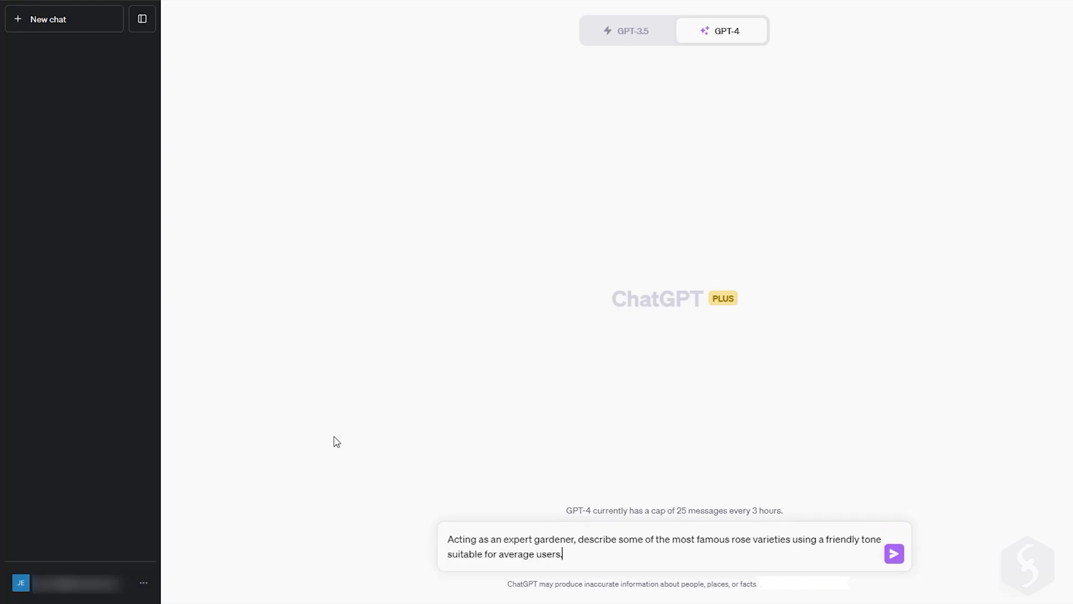
Step: Send ChatGPT the expert-gardener prompt asking for famous rose varieties
{"action": "key", "text": "Return"}
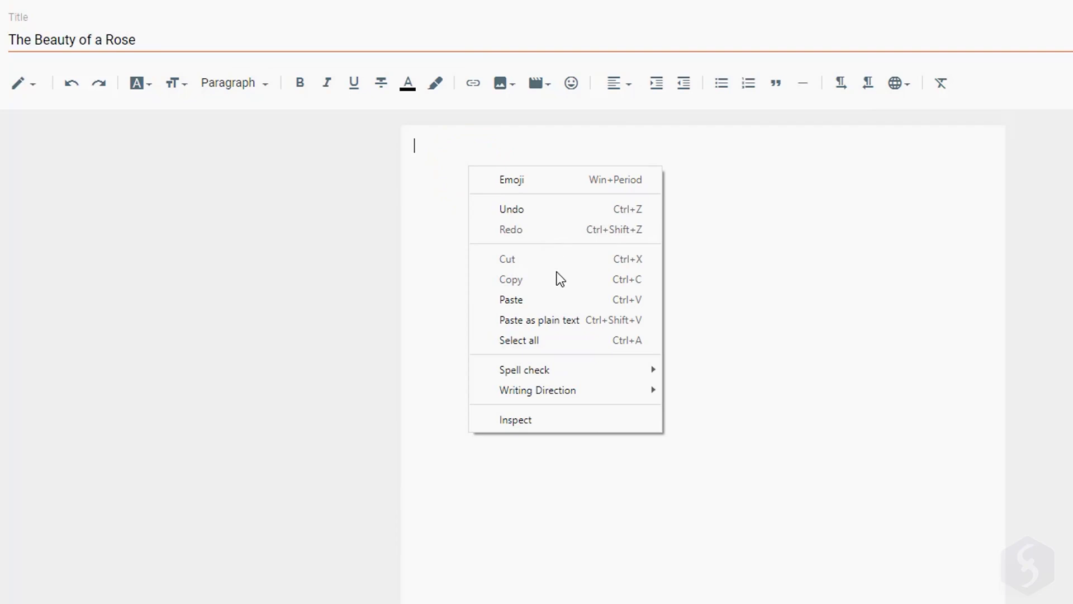
Step: Paste the rose varieties and care article into the body, then request five SEO titles
{"action": "left_click", "coordinate": [526, 299]}
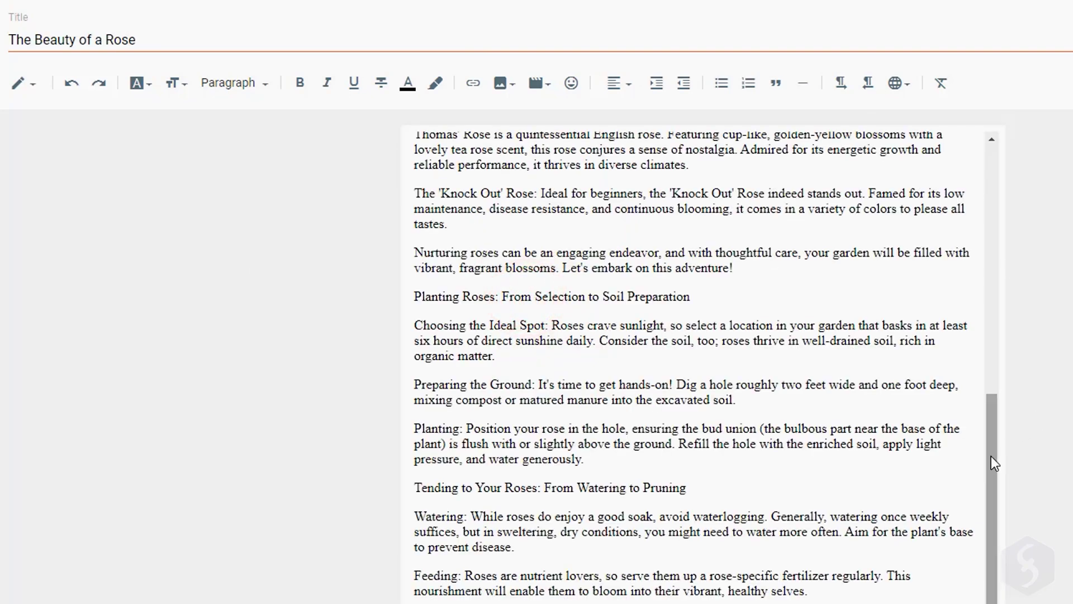
{"action": "left_click_drag", "start_coordinate": [991, 456], "coordinate": [971, 174]}
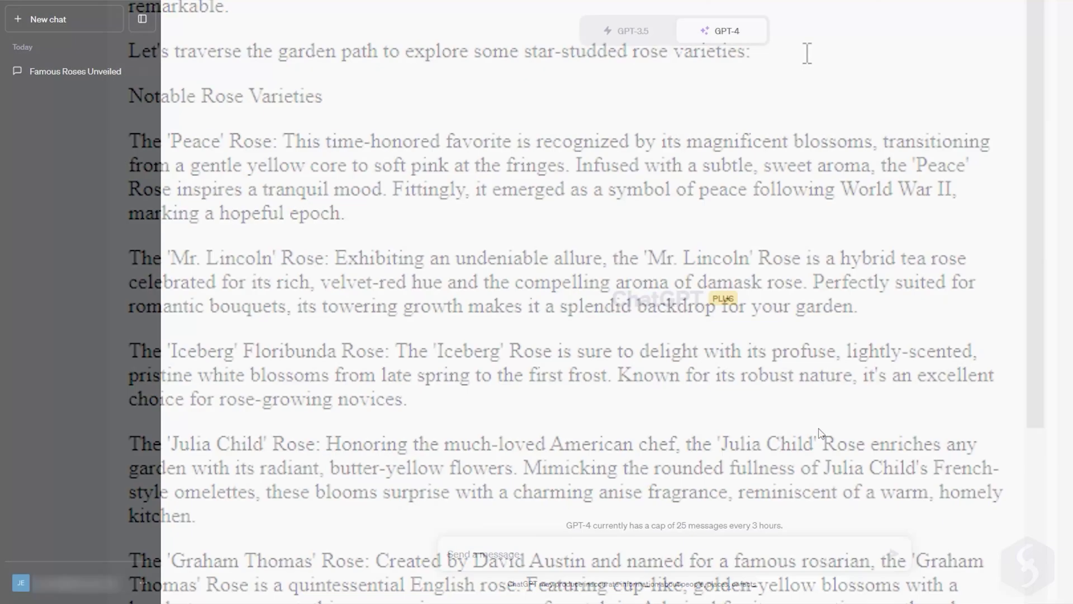
{"action": "type", "text": "Acr"}
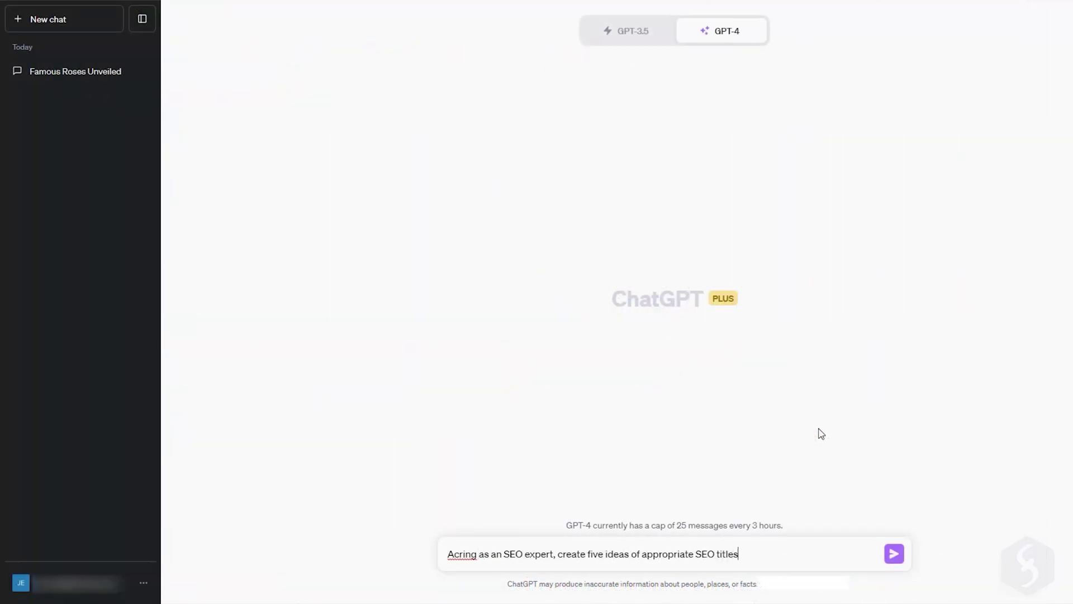
{"action": "key", "text": "Return"}
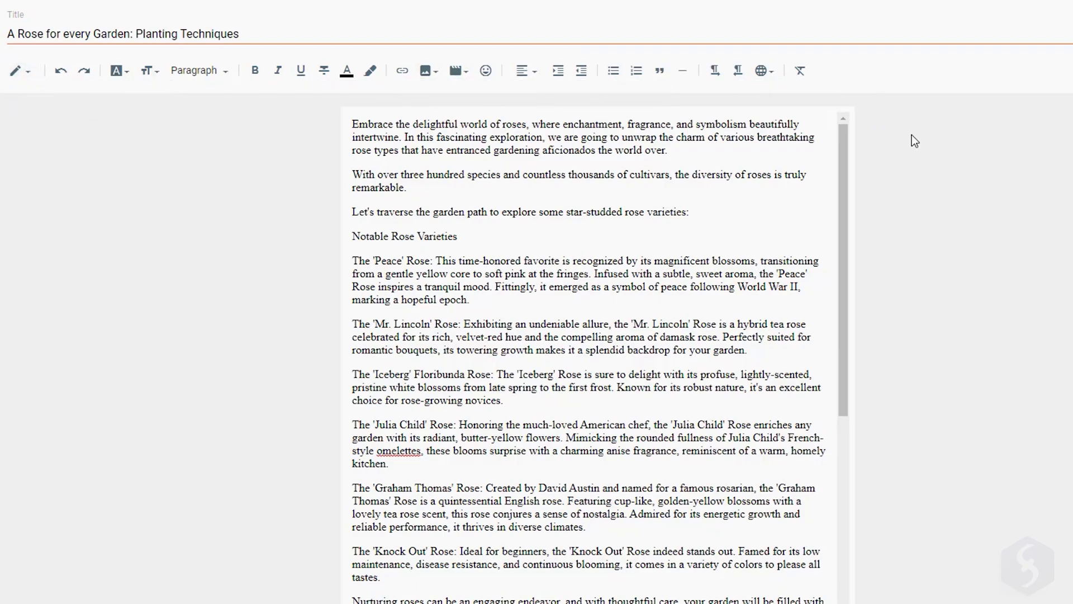
Step: Set the article's first paragraph in the Courier font
{"action": "left_click_drag", "start_coordinate": [354, 126], "coordinate": [706, 151]}
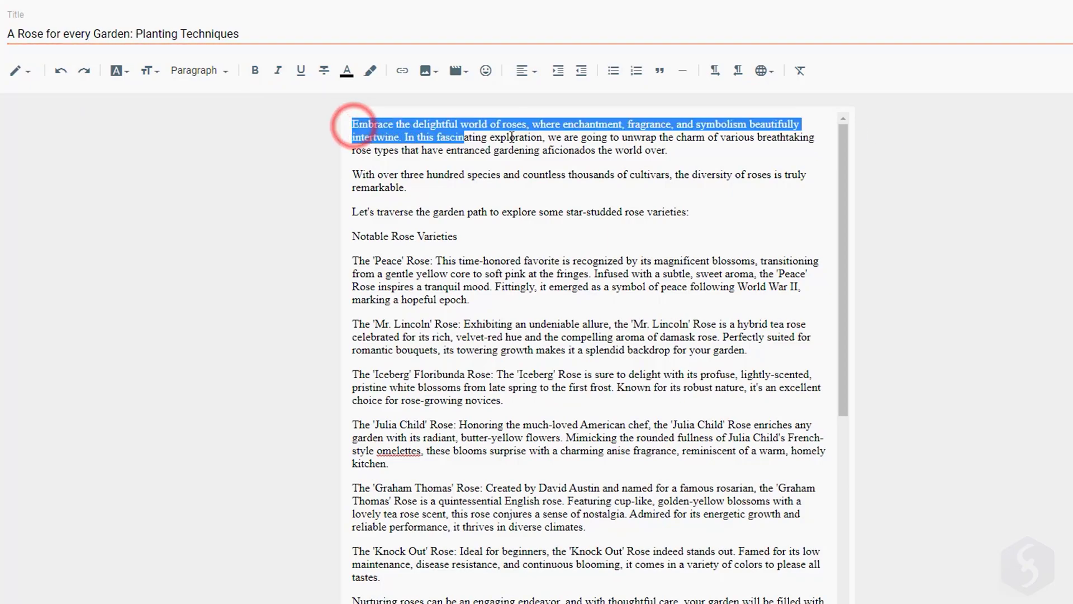
{"action": "left_click", "coordinate": [122, 74]}
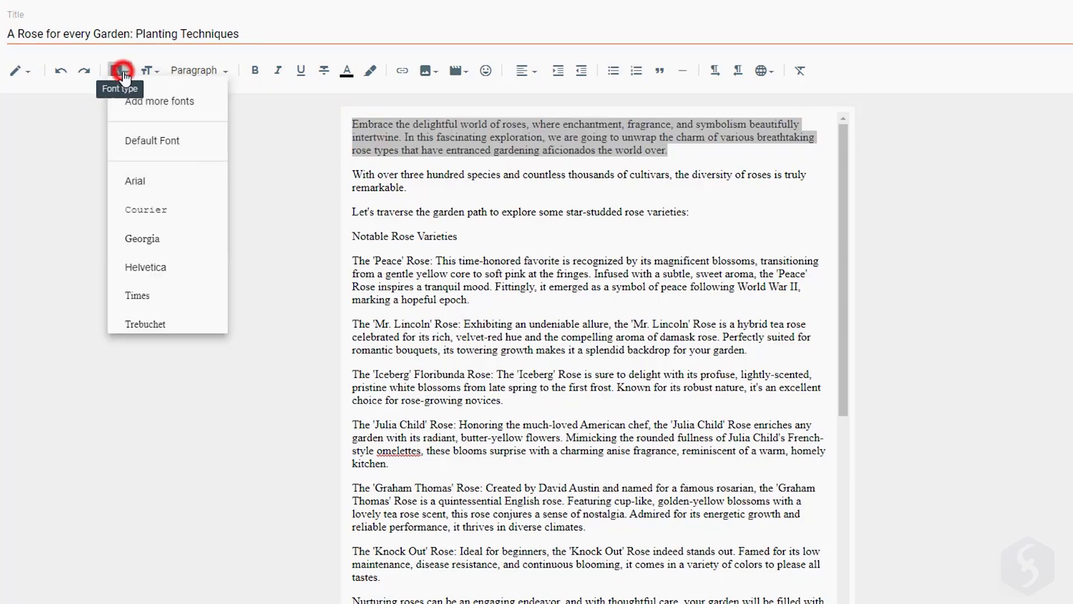
{"action": "left_click", "coordinate": [192, 216]}
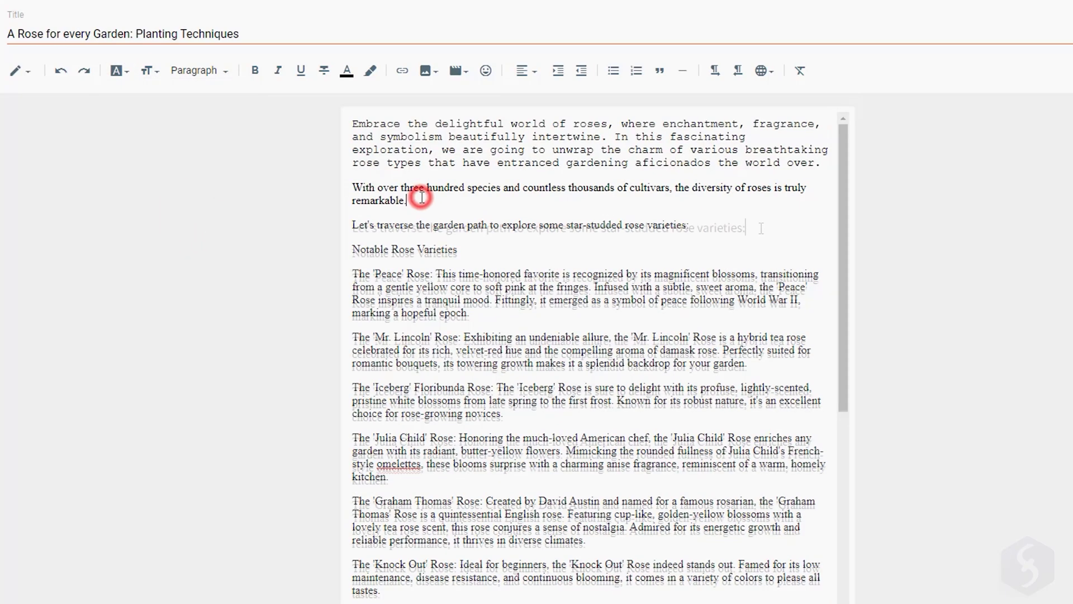
Step: Try a larger text size on the 'Let's traverse' line, then undo it
{"action": "left_click_drag", "start_coordinate": [746, 227], "coordinate": [370, 220]}
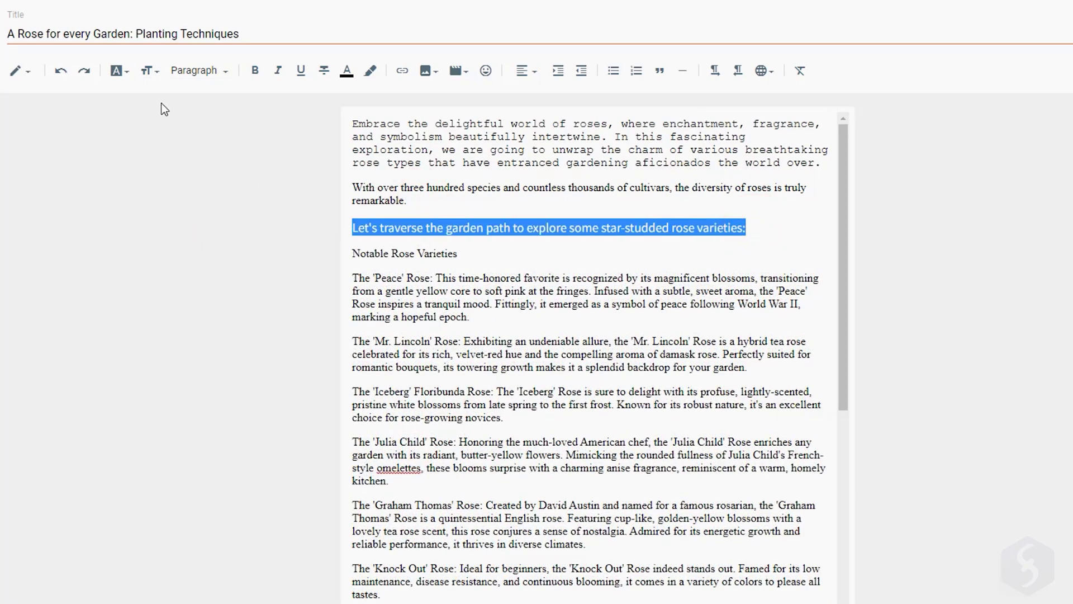
{"action": "left_click", "coordinate": [149, 71]}
{"action": "left_click", "coordinate": [190, 219]}
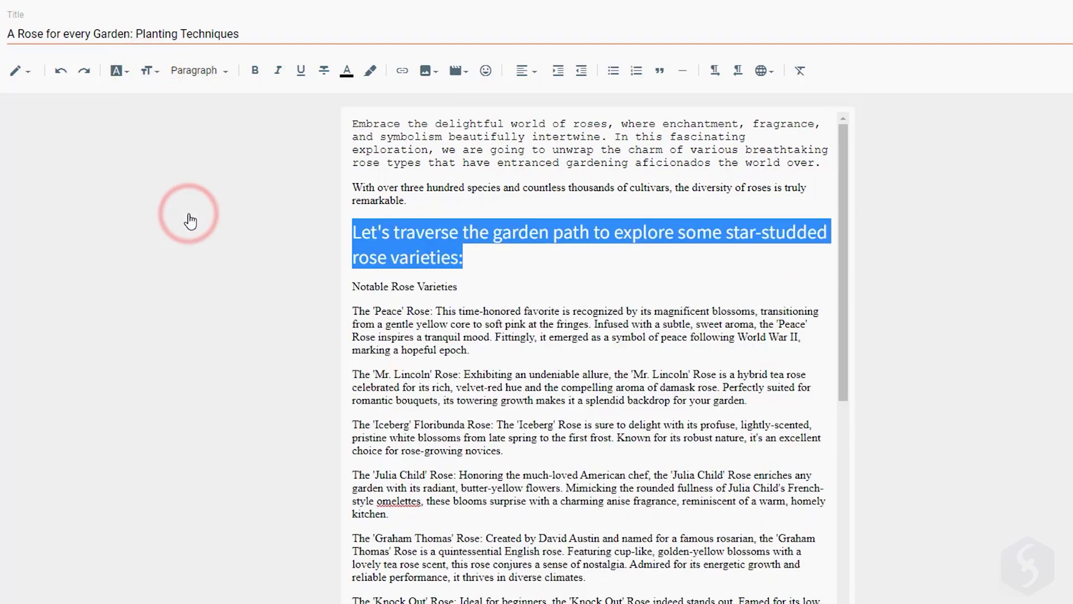
{"action": "left_click", "coordinate": [484, 261]}
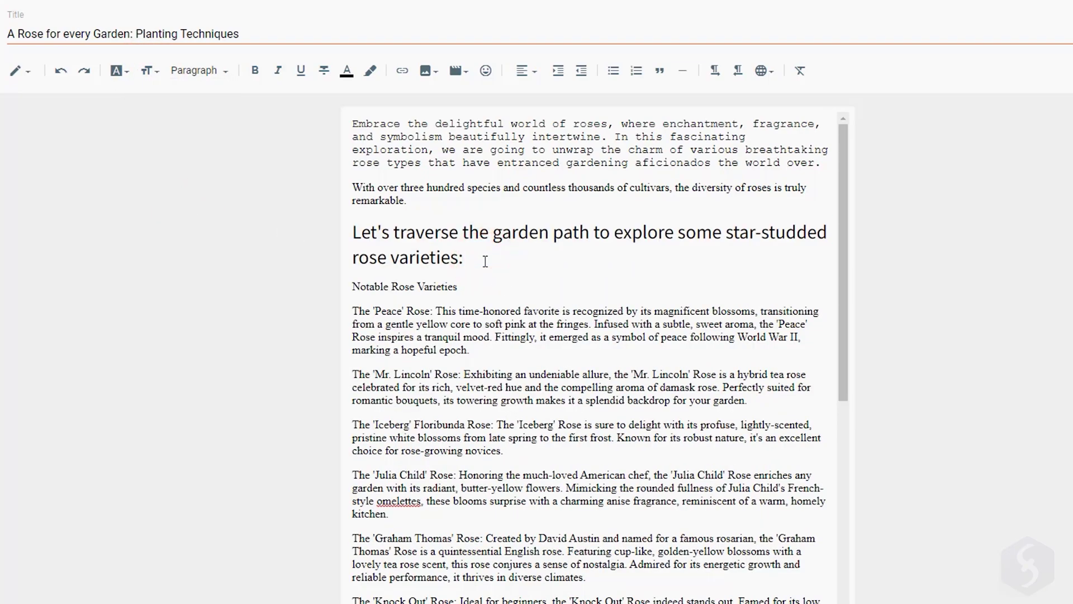
{"action": "key", "text": "ctrl+z"}
{"action": "left_click", "coordinate": [420, 198]}
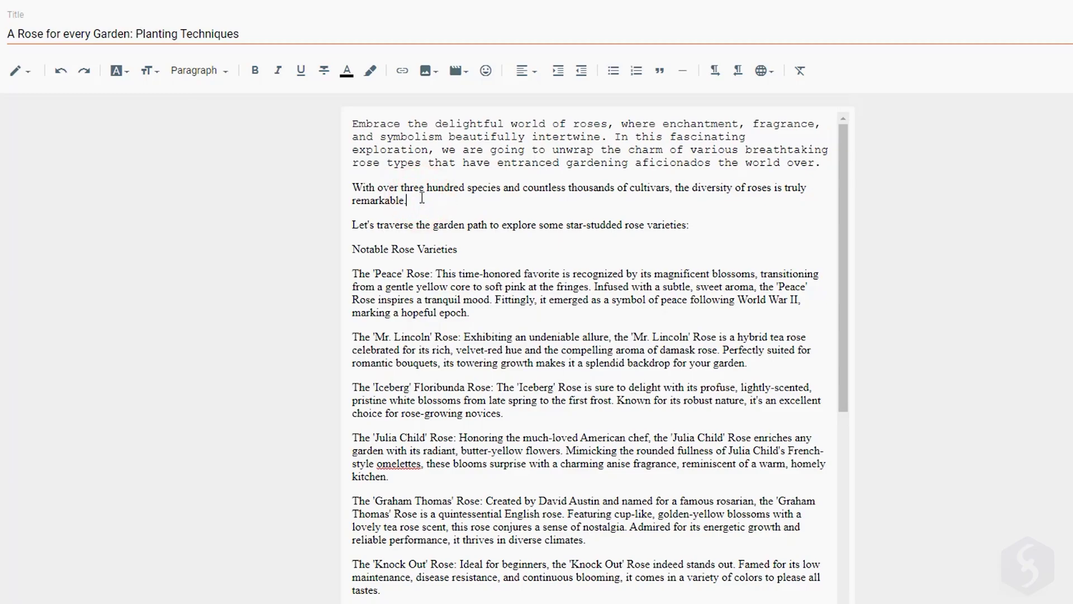
{"action": "scroll", "coordinate": [503, 378], "scroll_direction": "down", "scroll_amount": 3}
{"action": "left_click_drag", "start_coordinate": [587, 401], "coordinate": [358, 402]}
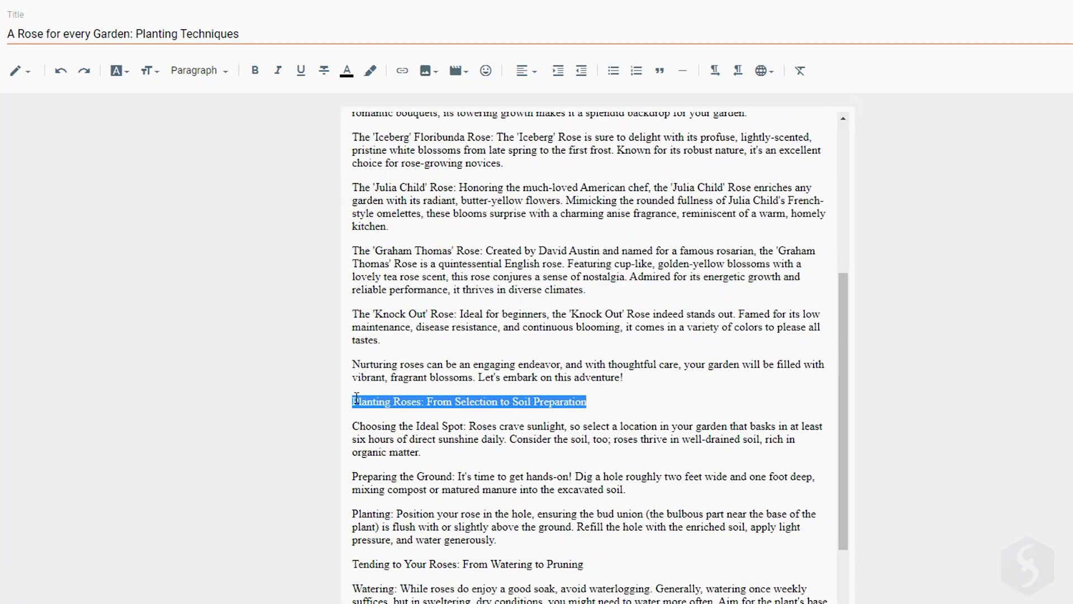
Step: Make 'Planting Roses' a heading, then undo and redo a heading change
{"action": "left_click", "coordinate": [216, 76]}
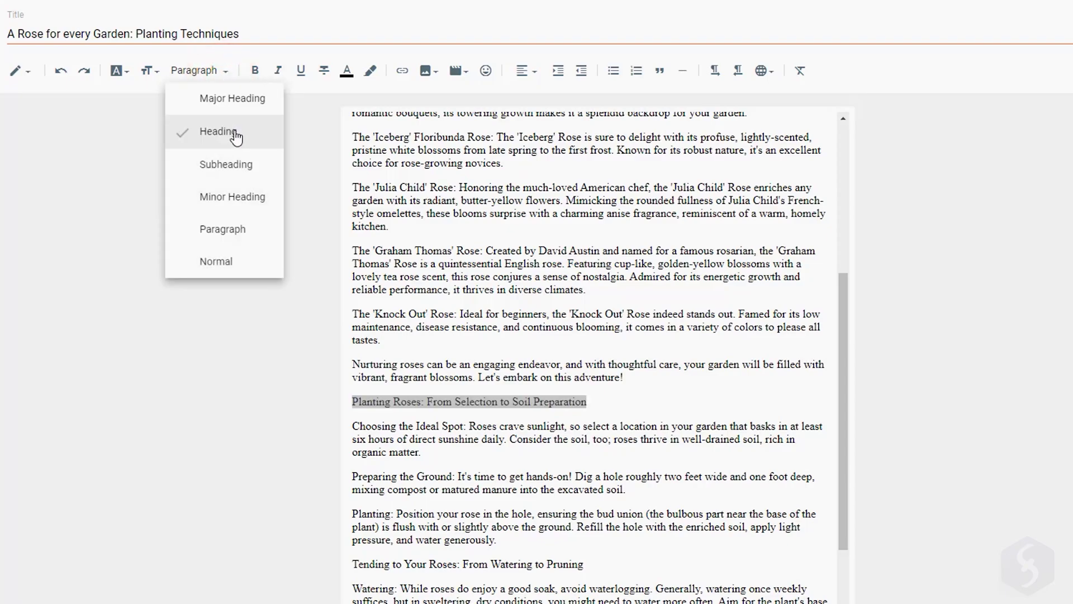
{"action": "left_click", "coordinate": [235, 138]}
{"action": "left_click", "coordinate": [59, 75]}
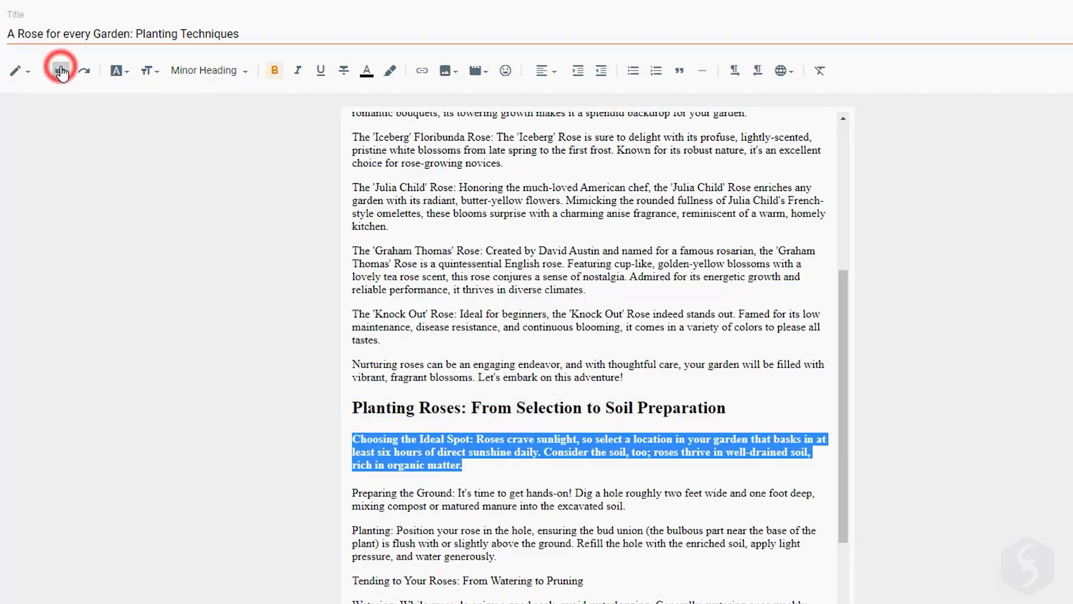
{"action": "left_click", "coordinate": [61, 71]}
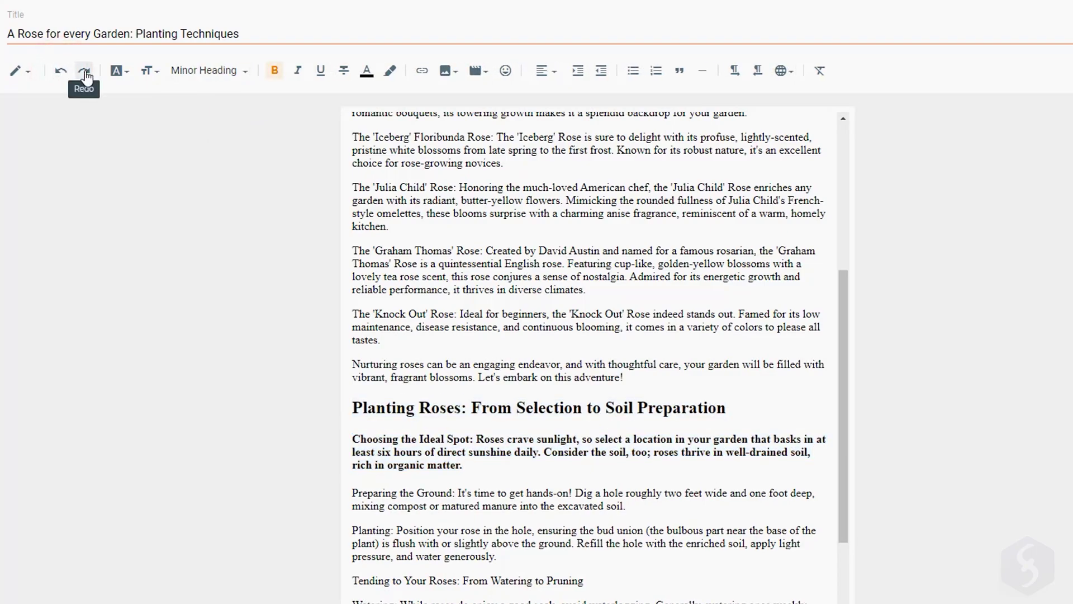
{"action": "left_click", "coordinate": [84, 74]}
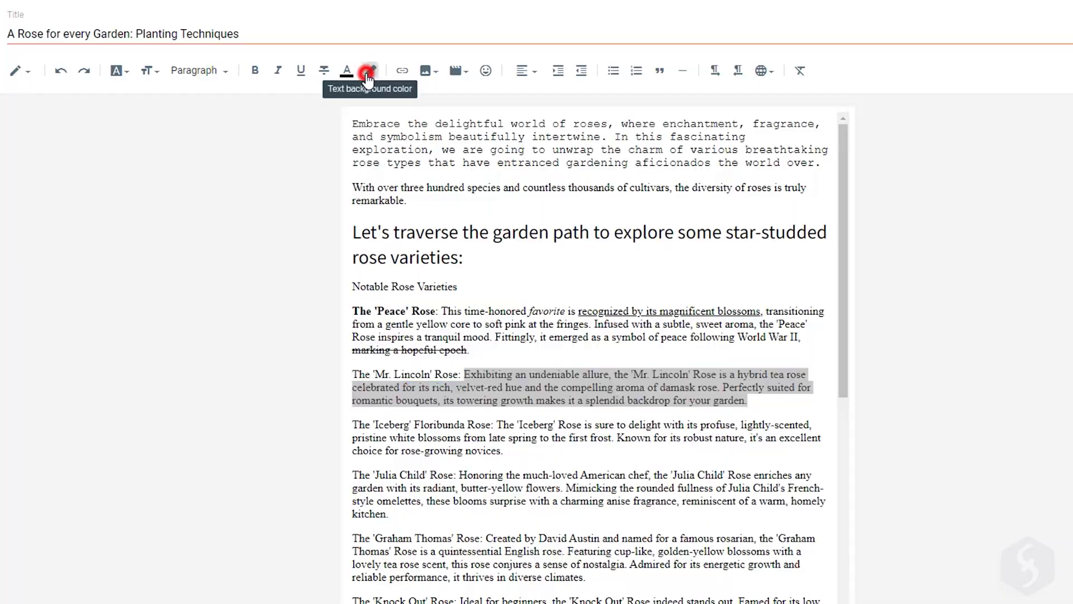
Step: Highlight the Mr. Lincoln description orange and colour the Iceberg description red
{"action": "left_click", "coordinate": [366, 75]}
{"action": "left_click", "coordinate": [626, 196]}
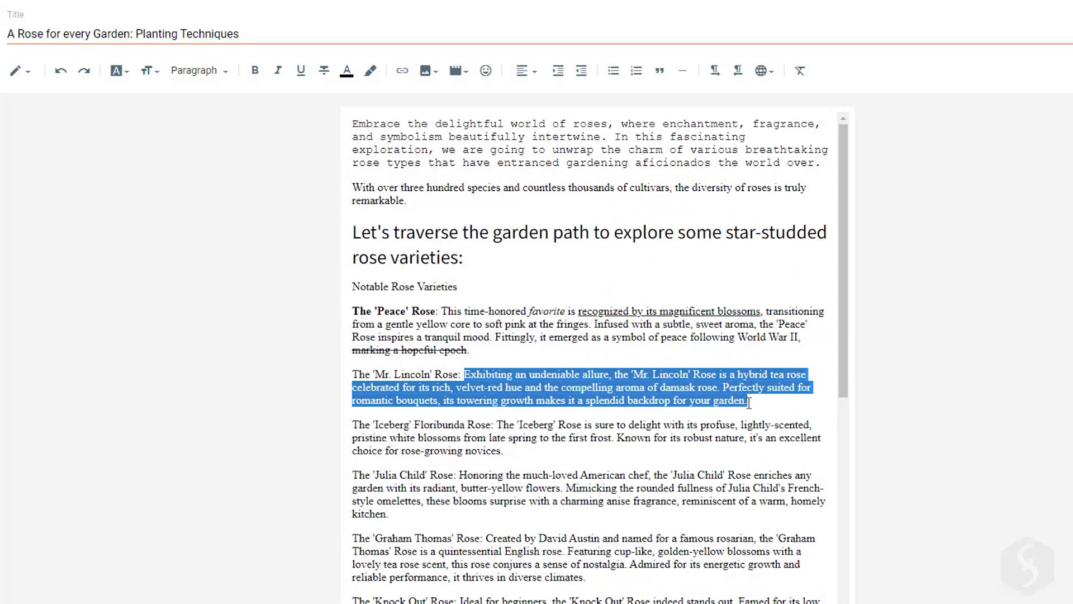
{"action": "left_click", "coordinate": [346, 70]}
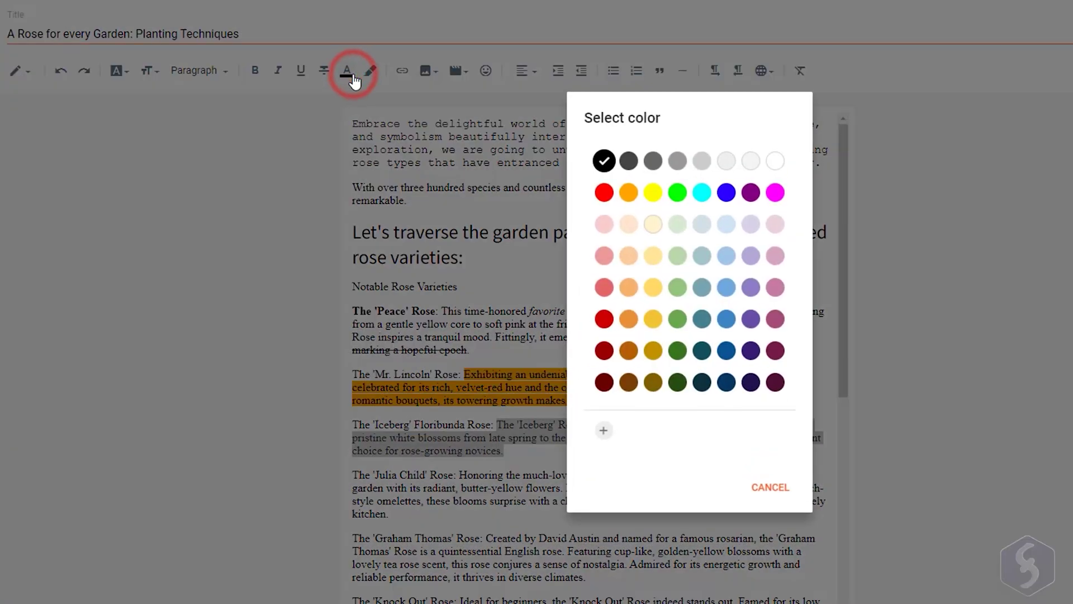
{"action": "left_click", "coordinate": [603, 196]}
{"action": "left_click", "coordinate": [504, 475]}
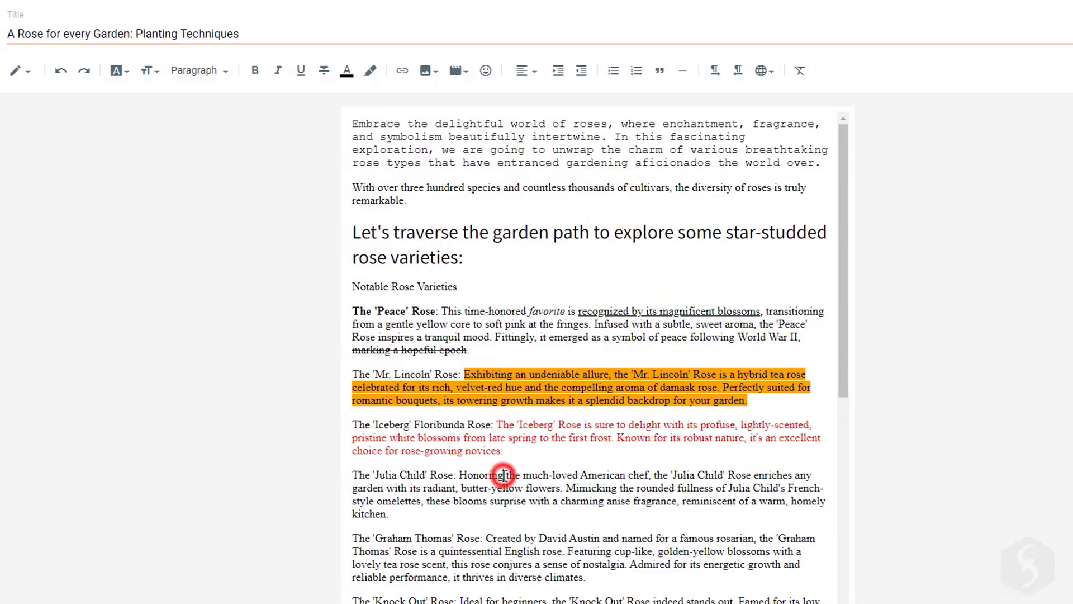
{"action": "left_click_drag", "start_coordinate": [463, 288], "coordinate": [359, 287]}
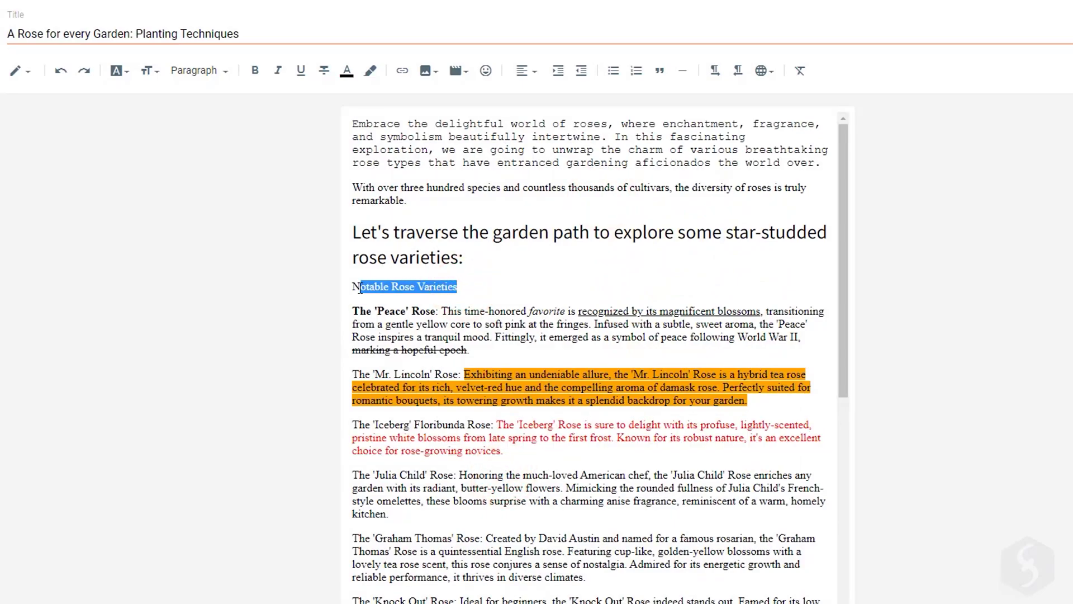
Step: Link 'Notable Rose Varieties' to Wikipedia's Garden roses page, opening in a new window with nofollow
{"action": "left_click", "coordinate": [402, 70]}
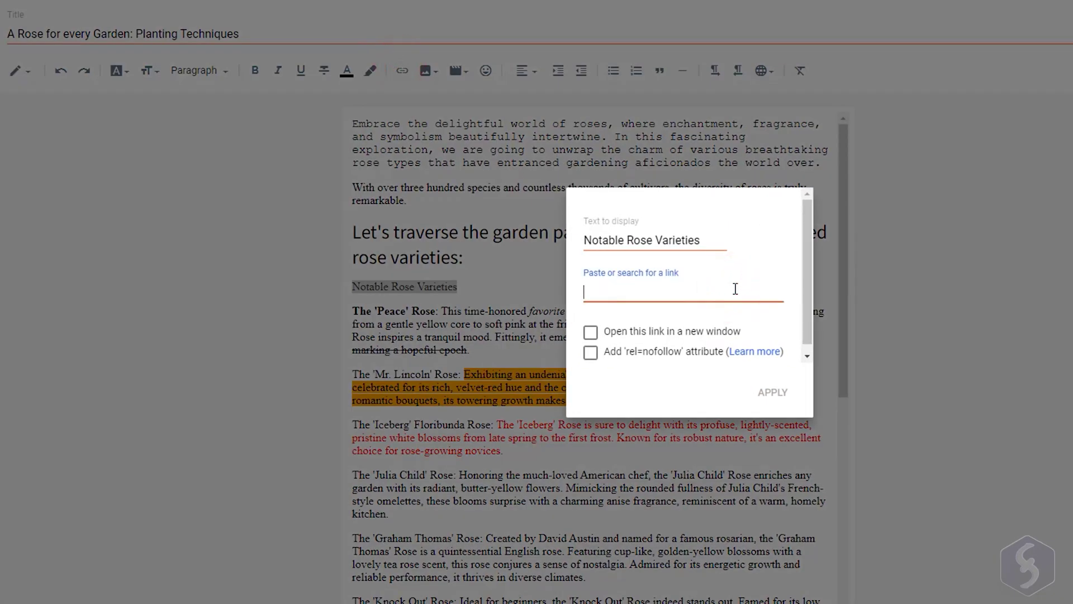
{"action": "type", "text": "https://en.wikipedia.org/wiki/Garden_roses"}
{"action": "key", "text": "Home"}
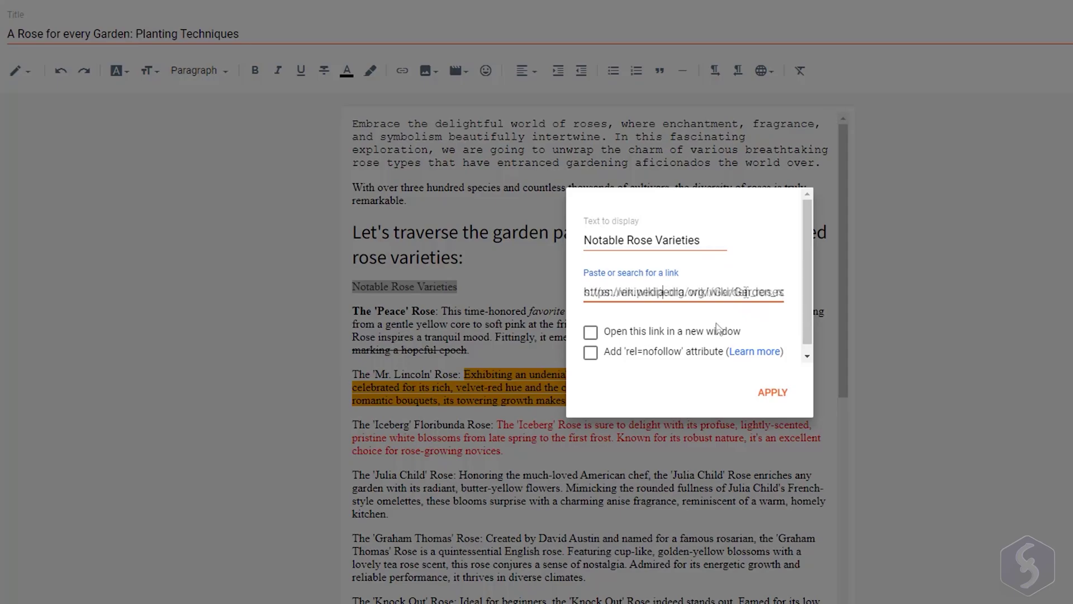
{"action": "left_click", "coordinate": [701, 331]}
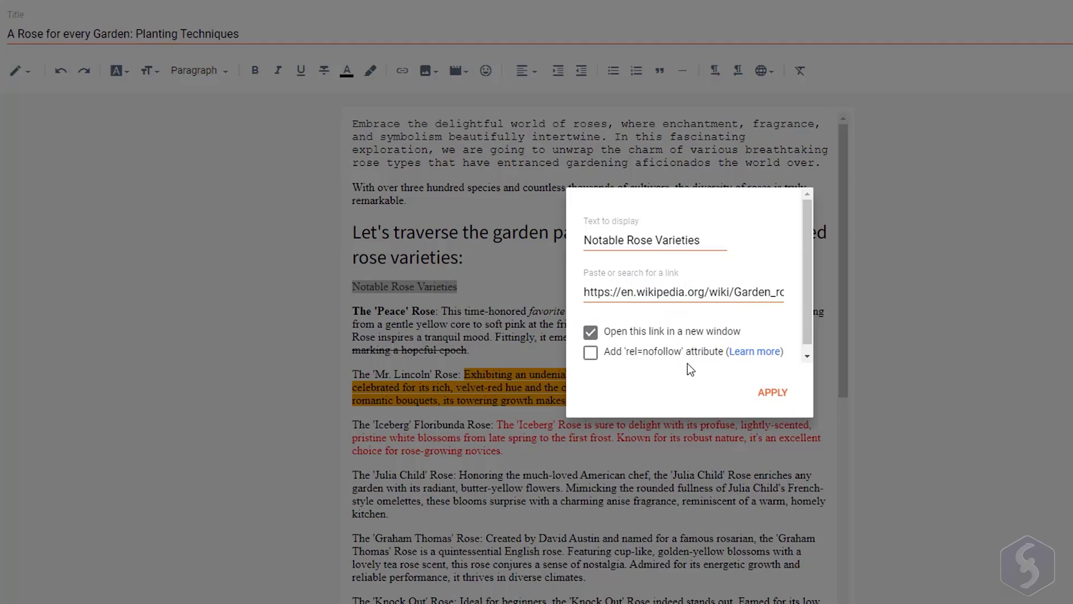
{"action": "left_click", "coordinate": [635, 355]}
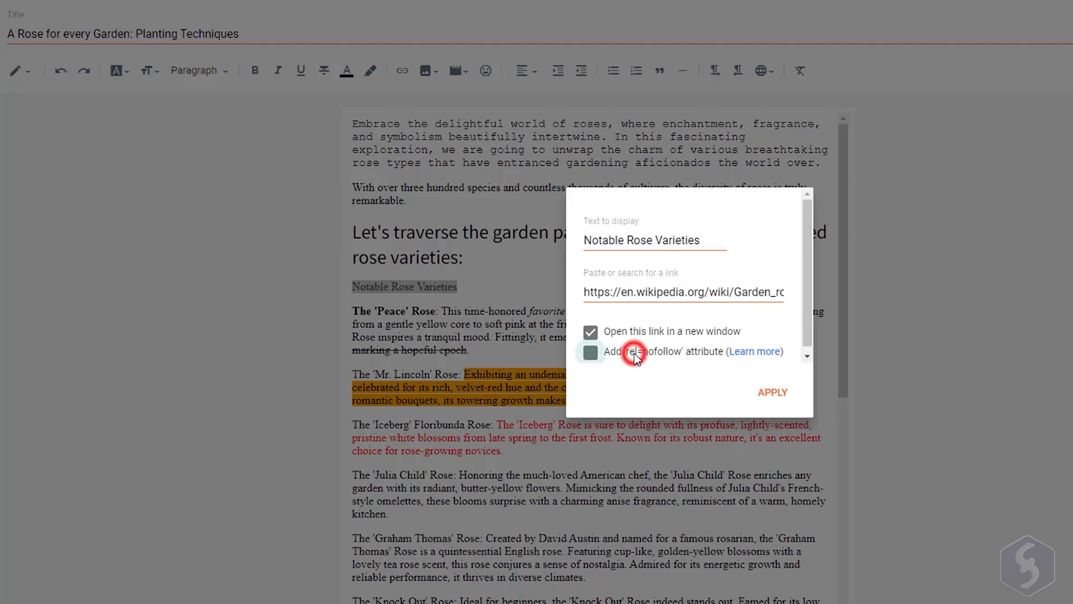
{"action": "left_click", "coordinate": [751, 355]}
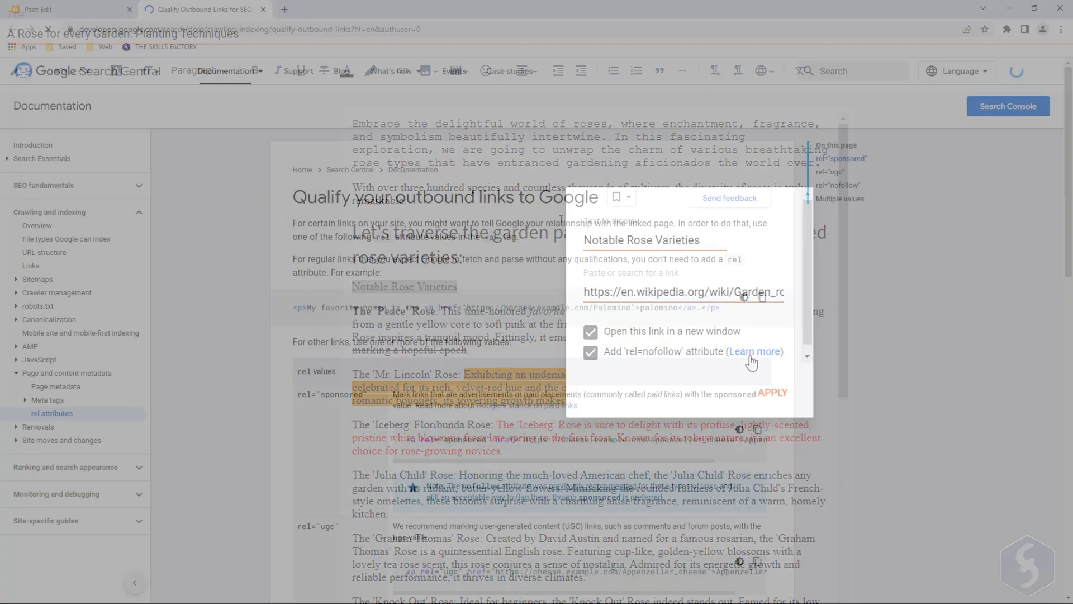
{"action": "scroll", "coordinate": [624, 285], "scroll_direction": "down", "scroll_amount": 1}
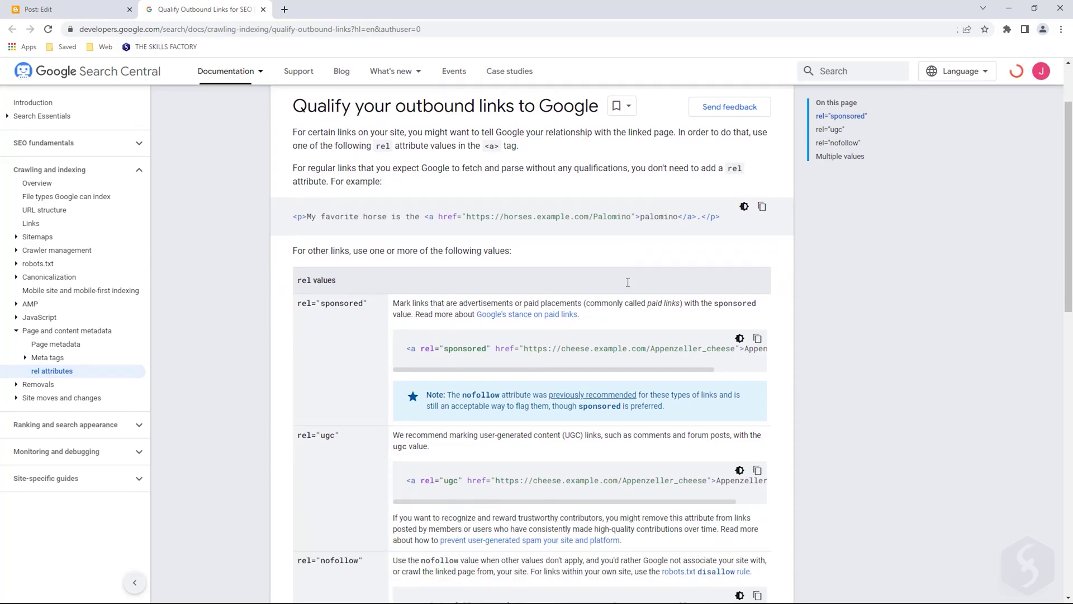
{"action": "scroll", "coordinate": [626, 284], "scroll_direction": "down", "scroll_amount": 3}
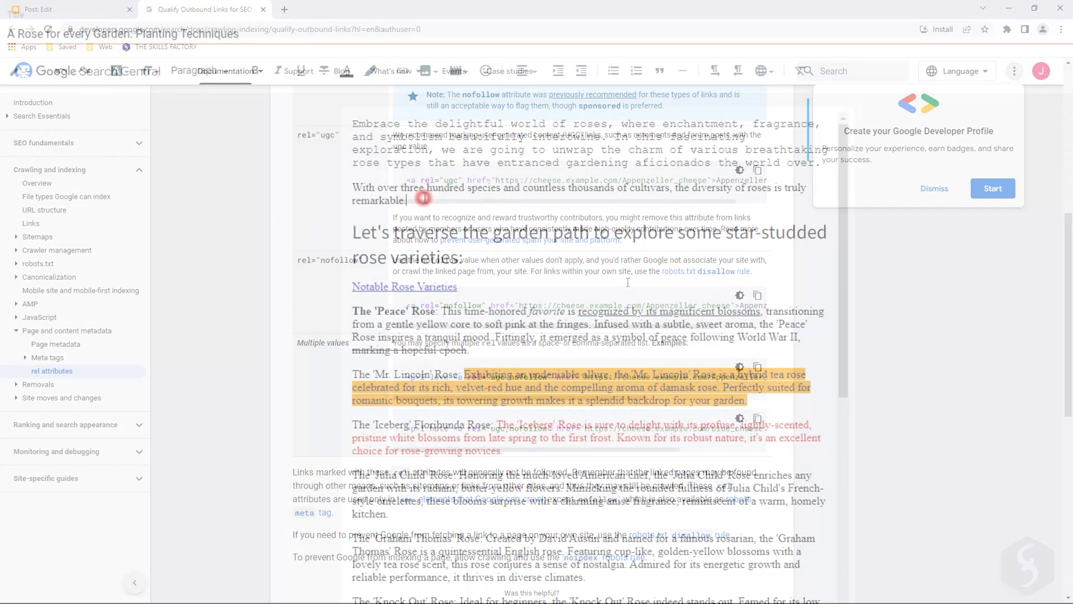
{"action": "key", "text": "Return"}
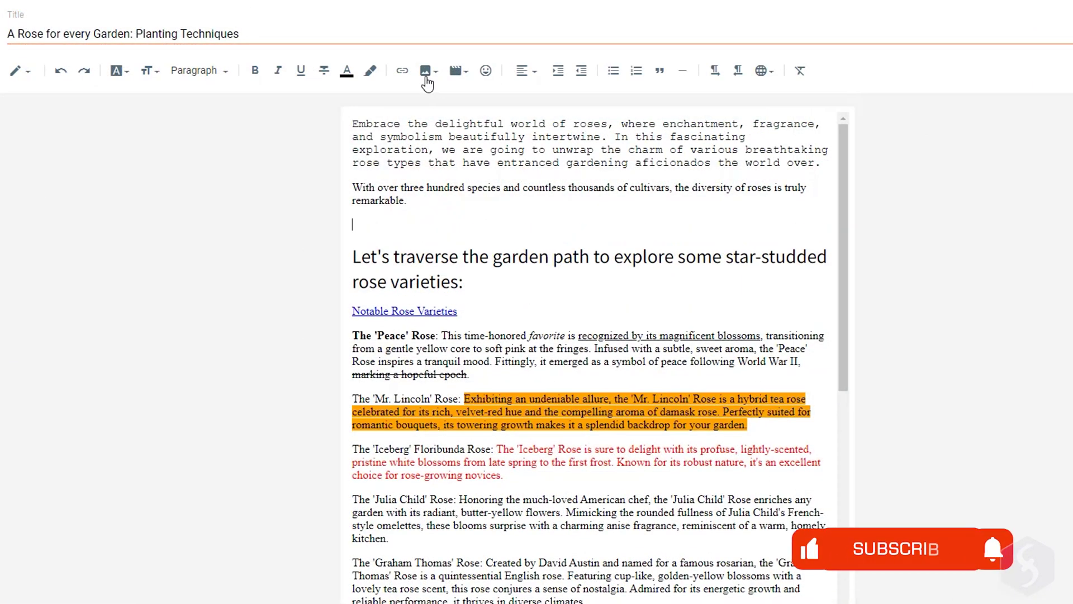
Step: Insert the uploaded red rose photo into the post
{"action": "left_click", "coordinate": [426, 71]}
{"action": "left_click", "coordinate": [492, 107]}
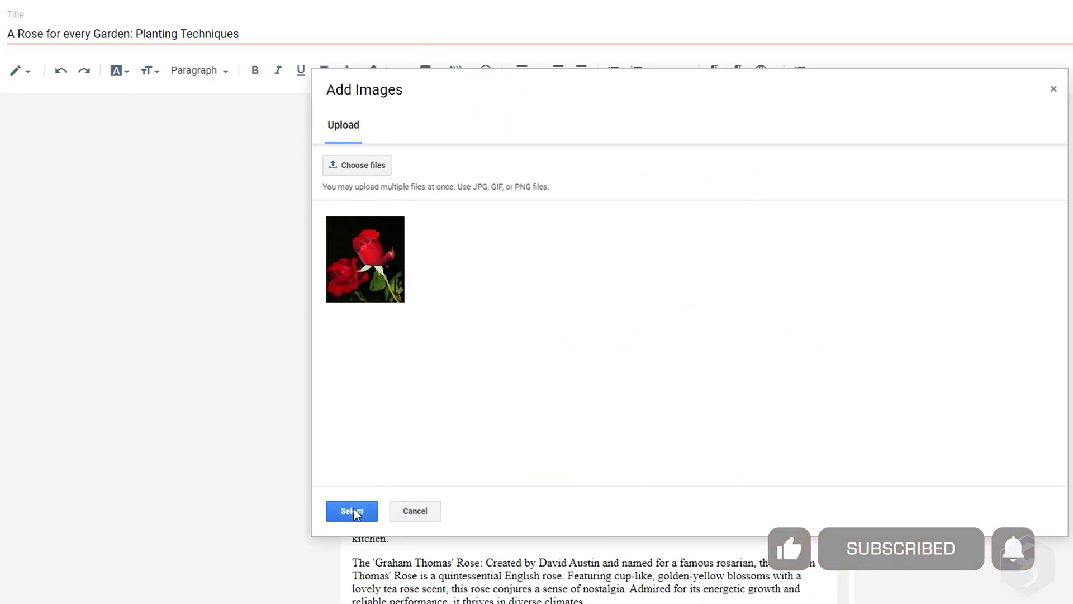
{"action": "left_click", "coordinate": [356, 511]}
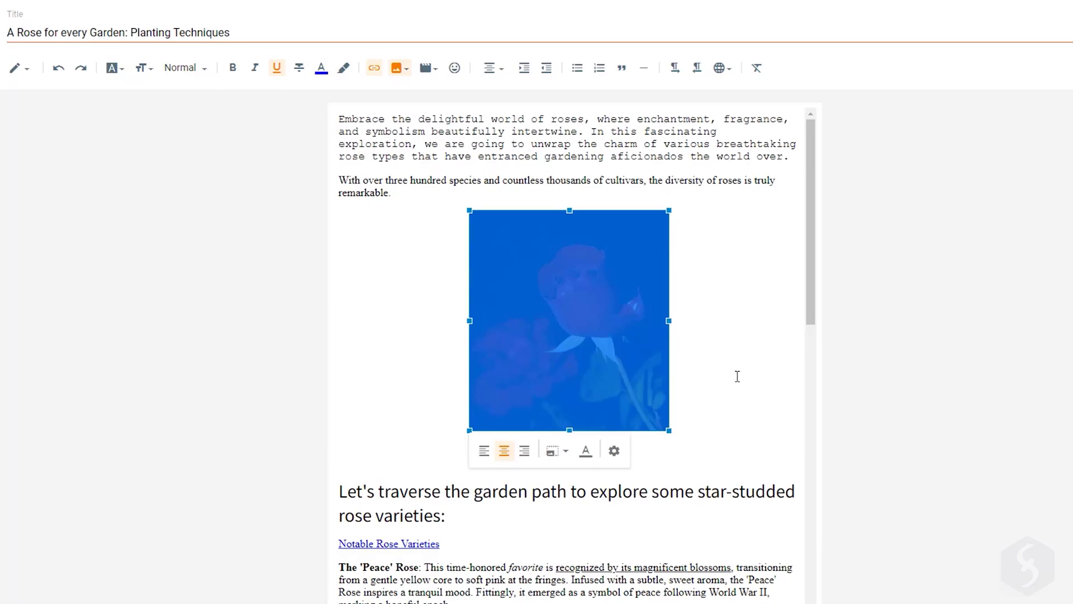
{"action": "left_click", "coordinate": [726, 411]}
Step: Add a roses image from a pasted web address
{"action": "left_click", "coordinate": [409, 68]}
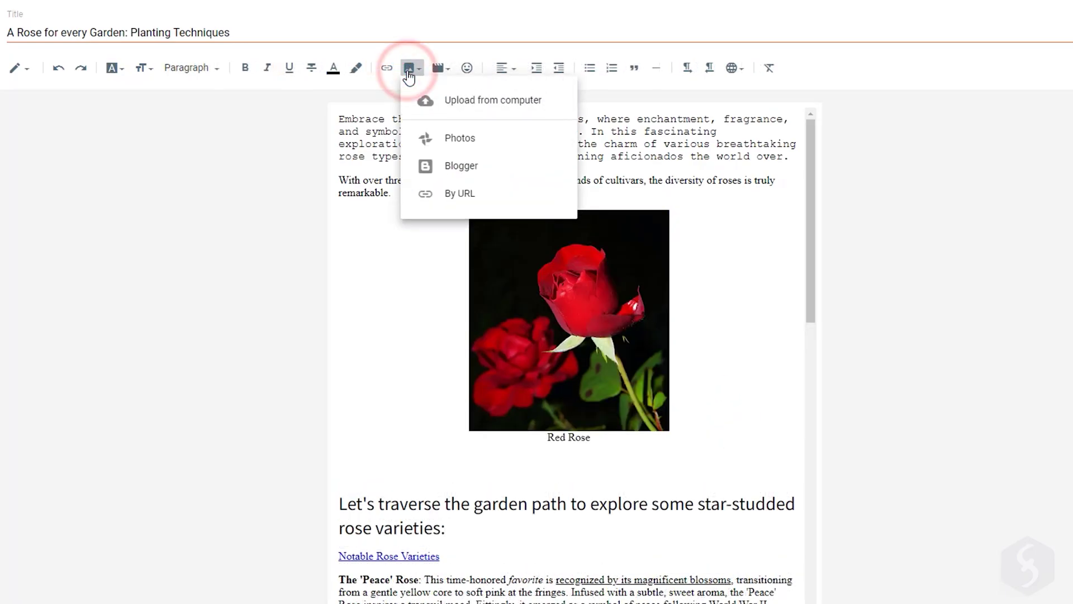
{"action": "left_click", "coordinate": [492, 197]}
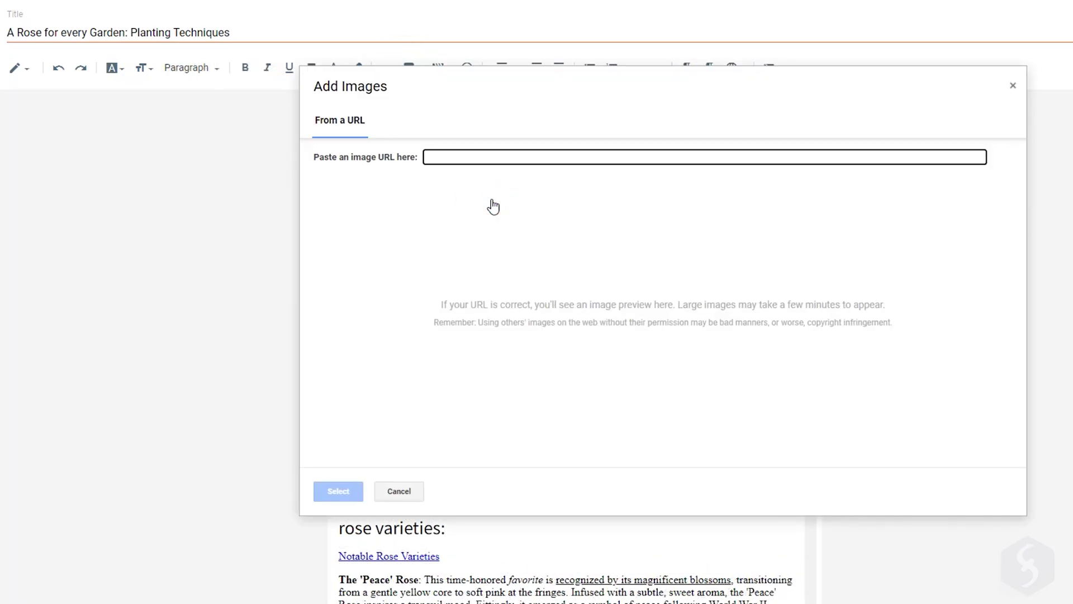
{"action": "type", "text": "https://images.pexels.com/photos/2300713/pexels-photo-2300713.jpeg?auto=compress&cs=tinysrgb&w=1260&h=750&dpr=1"}
{"action": "key", "text": "Return"}
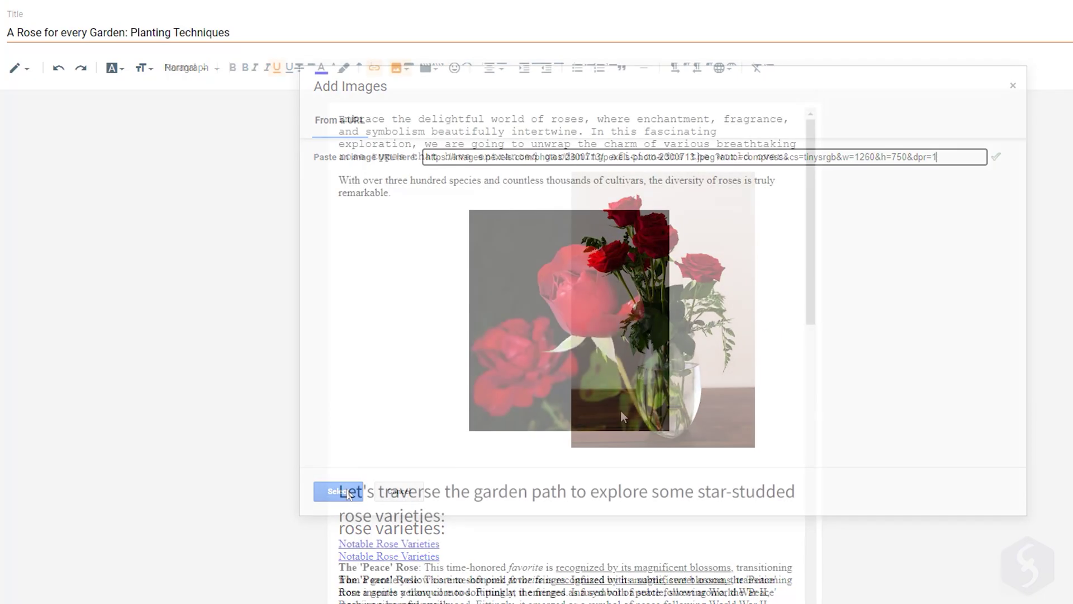
Step: Centre the rose photo at Medium size and save its alt and title text
{"action": "left_click", "coordinate": [620, 410]}
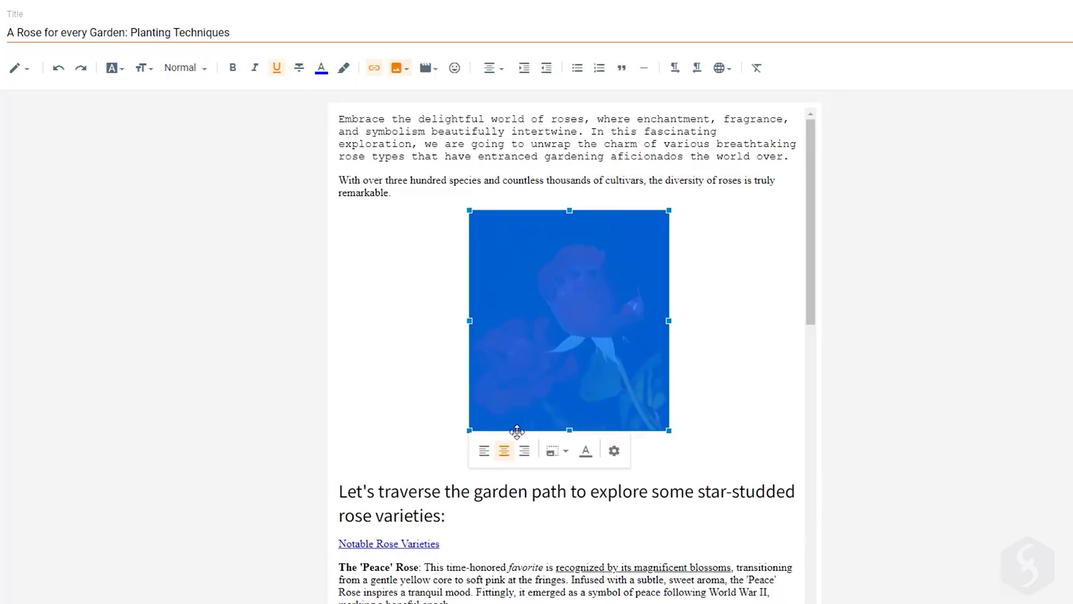
{"action": "left_click", "coordinate": [484, 450]}
{"action": "left_click", "coordinate": [504, 414]}
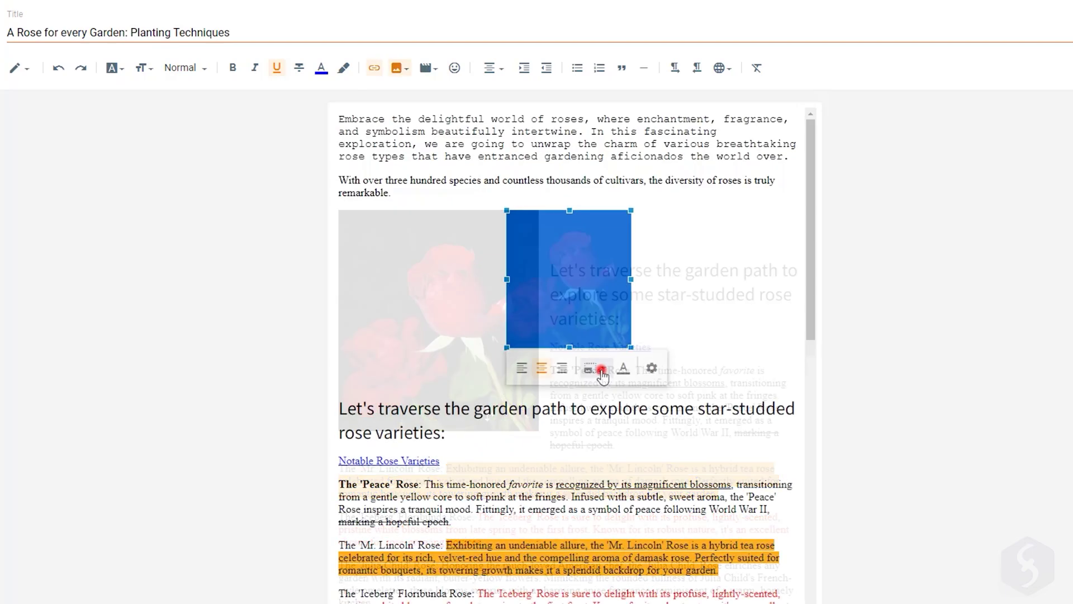
{"action": "left_click", "coordinate": [597, 372]}
{"action": "left_click", "coordinate": [581, 414]}
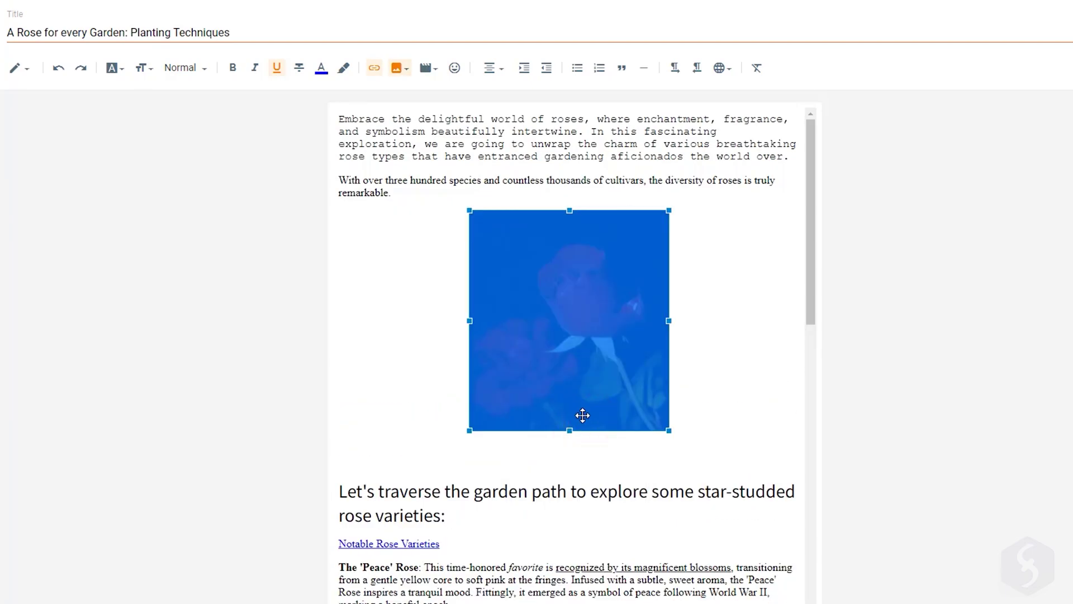
{"action": "left_click", "coordinate": [766, 440]}
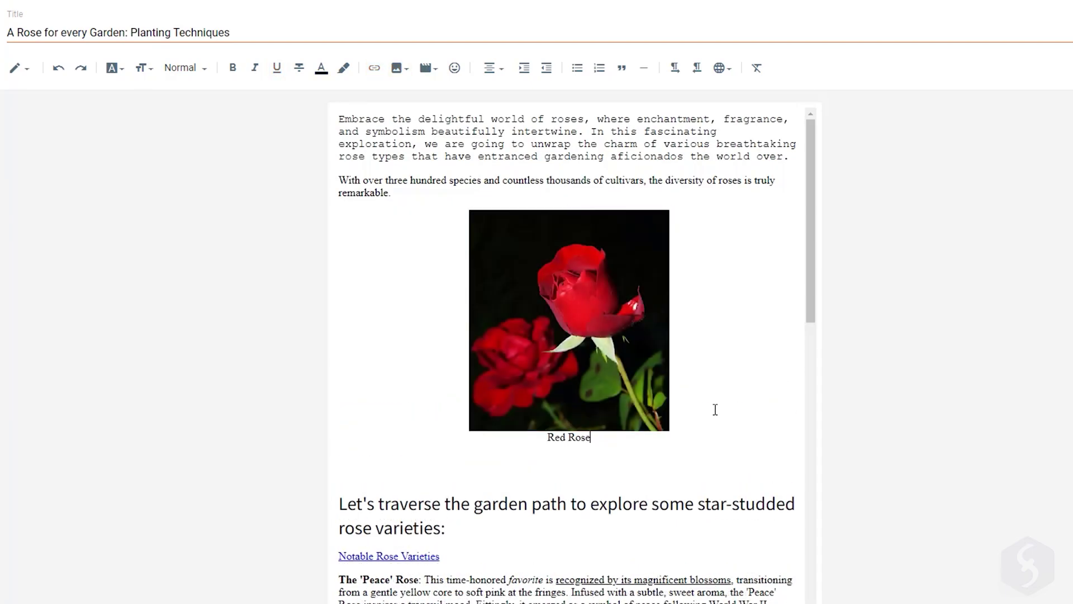
{"action": "left_click", "coordinate": [637, 383]}
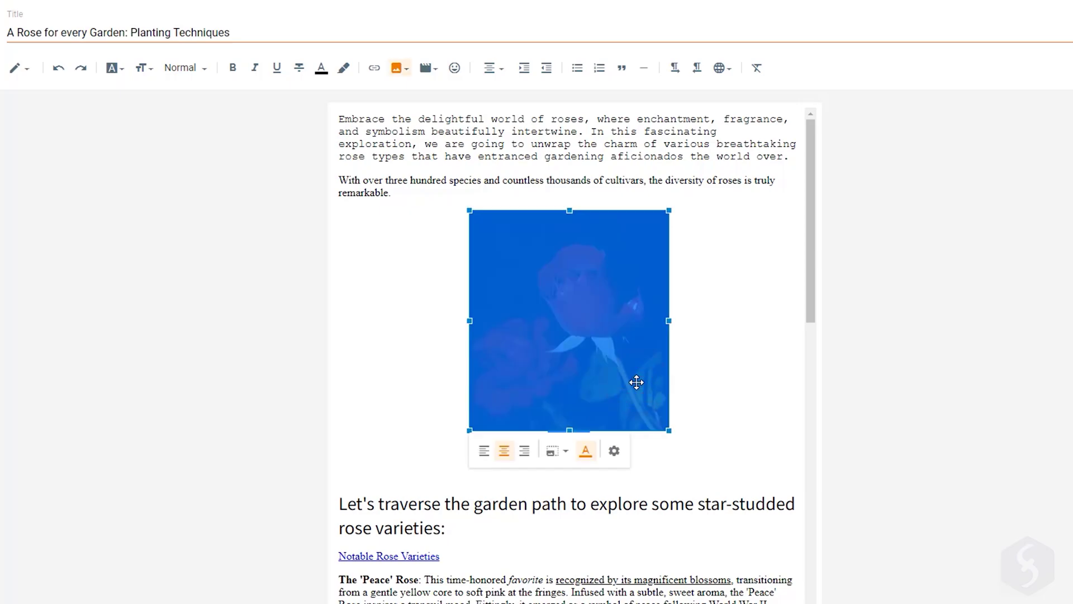
{"action": "left_click", "coordinate": [615, 450]}
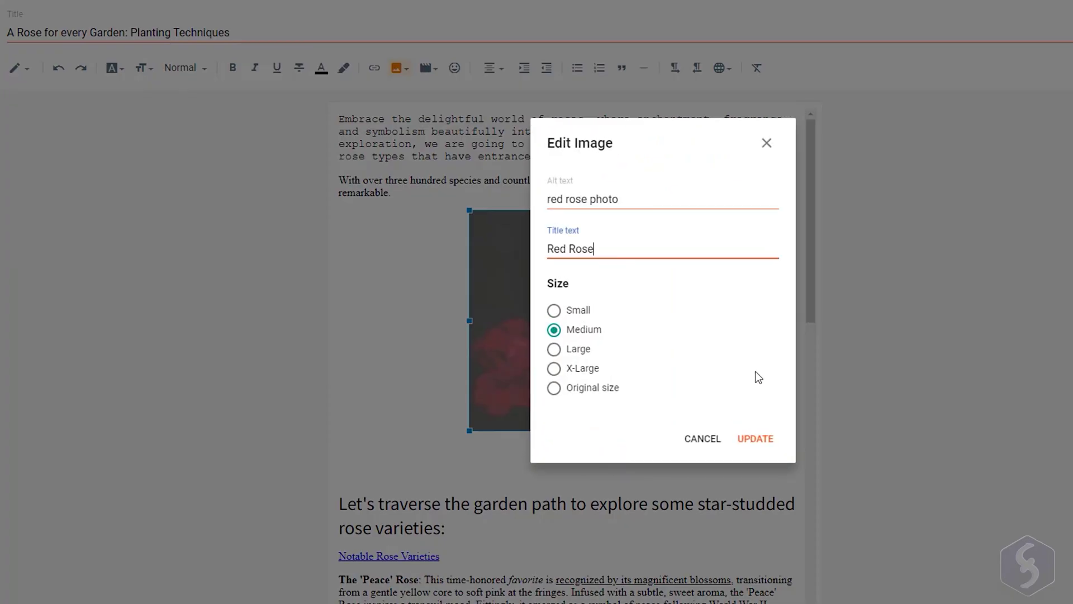
{"action": "left_click", "coordinate": [756, 443]}
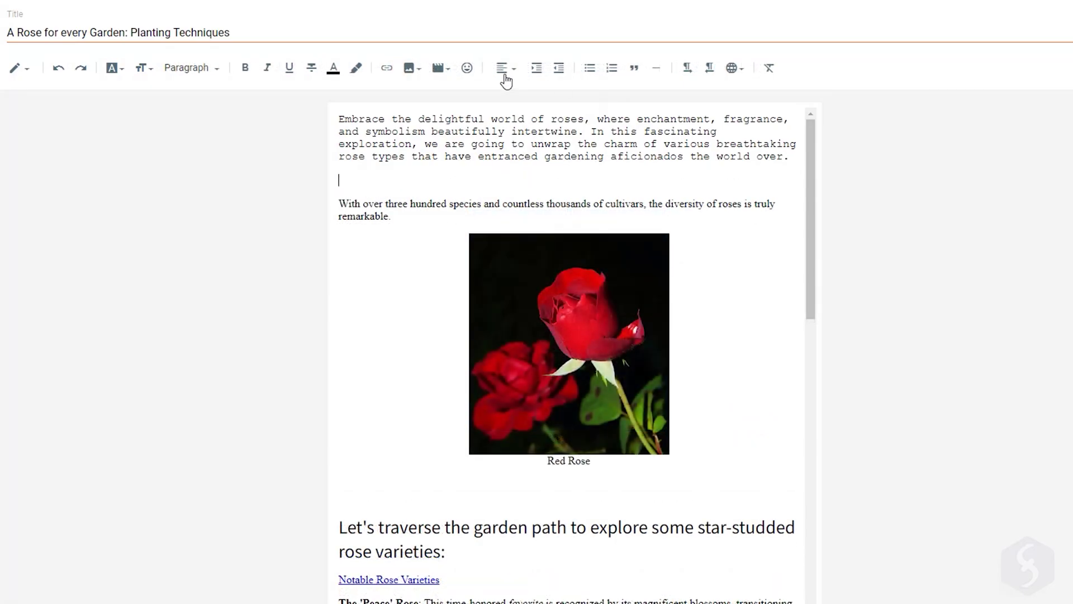
Step: Try uploading a video, then embed a video chosen from YouTube search
{"action": "left_click", "coordinate": [438, 68]}
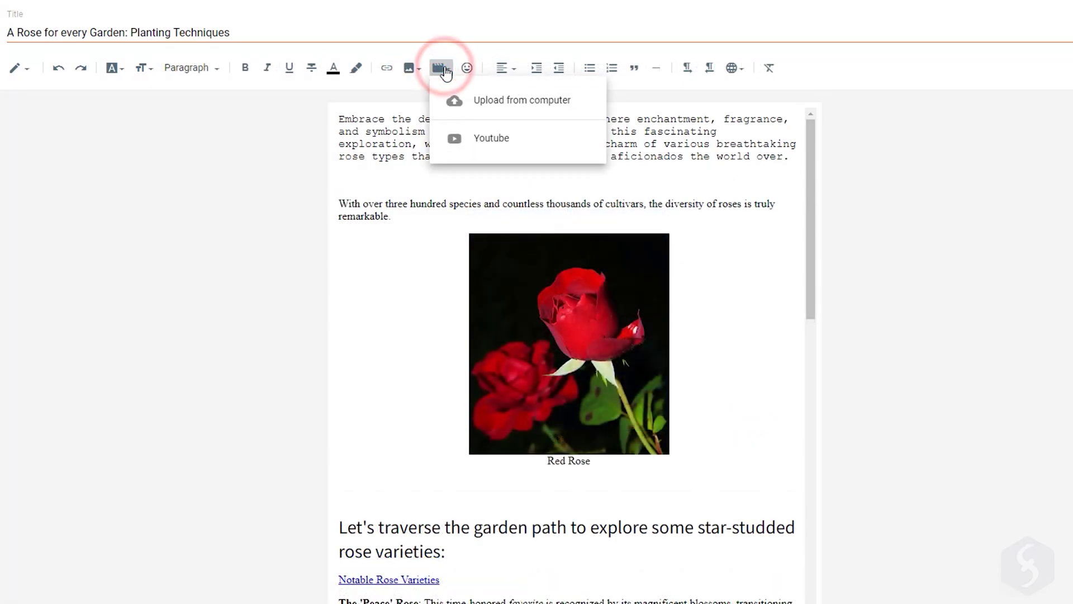
{"action": "left_click", "coordinate": [535, 108]}
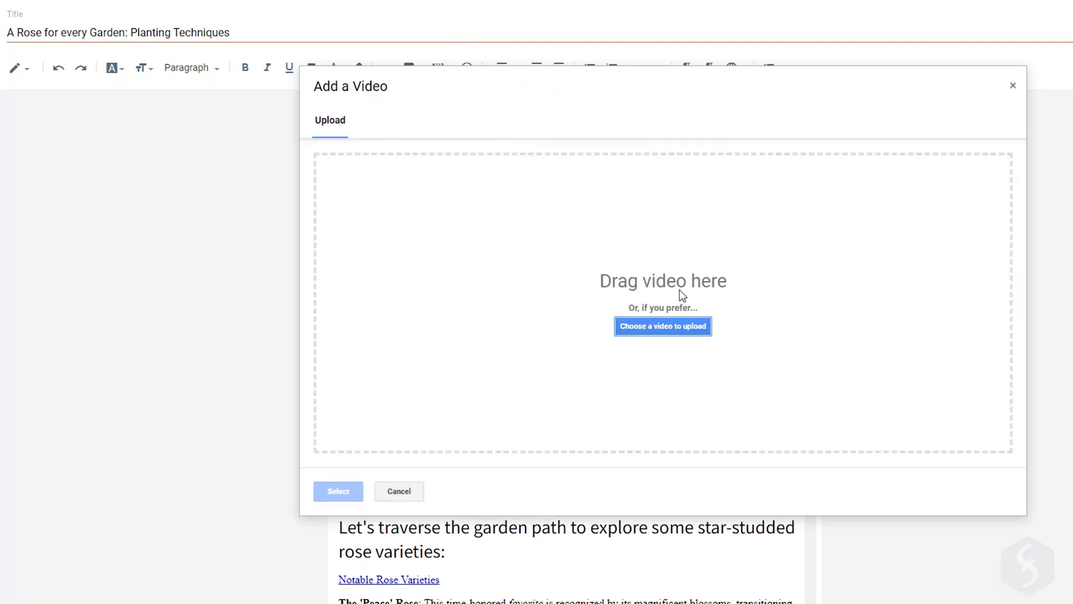
{"action": "left_click", "coordinate": [528, 137]}
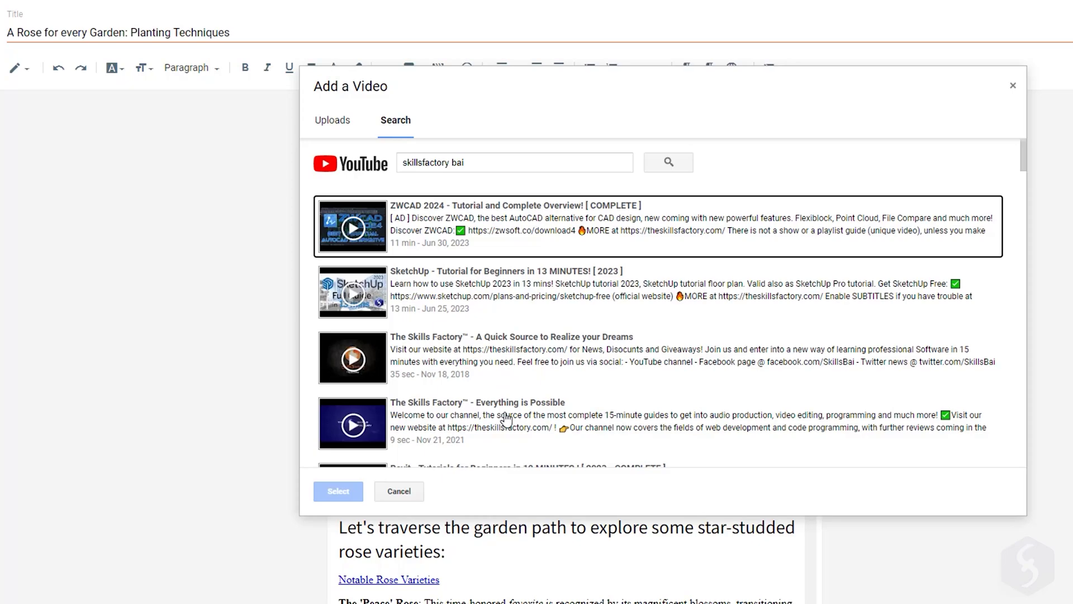
{"action": "left_click", "coordinate": [507, 419]}
{"action": "left_click", "coordinate": [337, 491]}
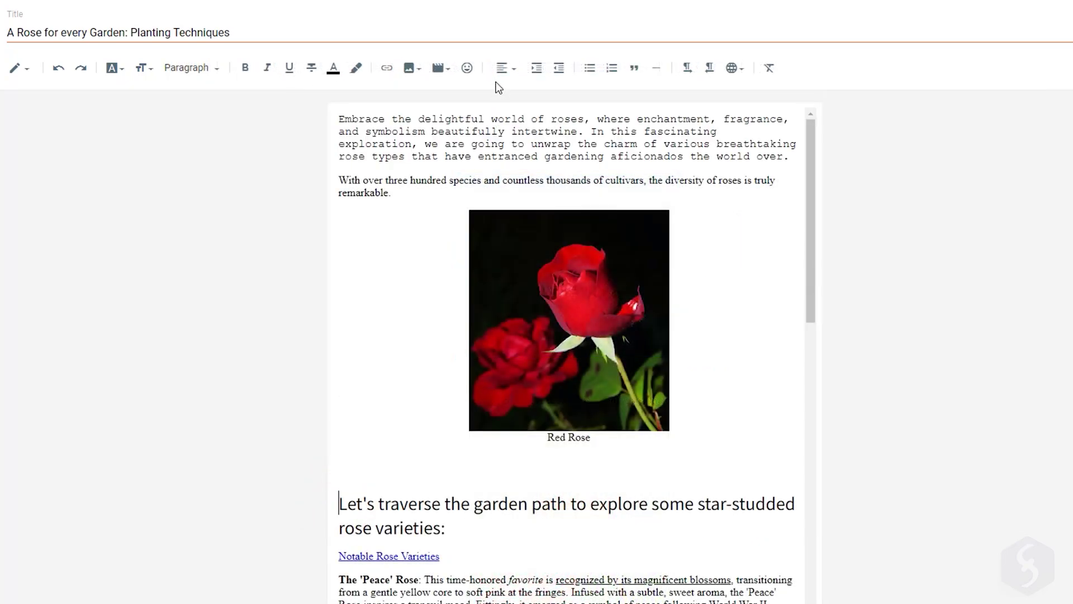
Step: Insert a rose emoji from Animals, Plants and Food before the heading
{"action": "left_click", "coordinate": [470, 70]}
{"action": "left_click", "coordinate": [671, 197]}
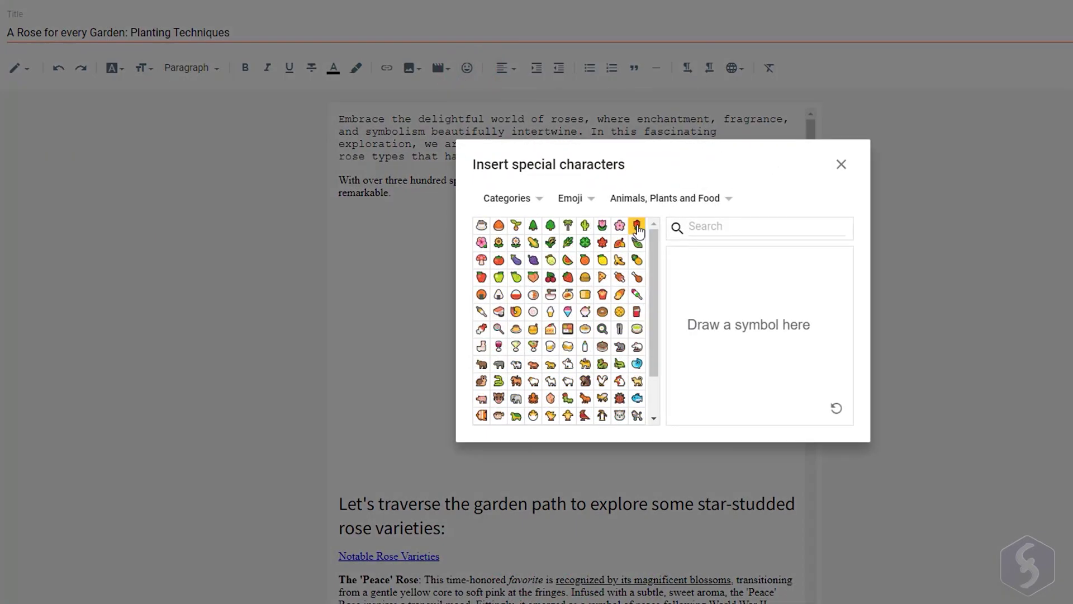
{"action": "left_click", "coordinate": [637, 227]}
{"action": "left_click", "coordinate": [841, 166]}
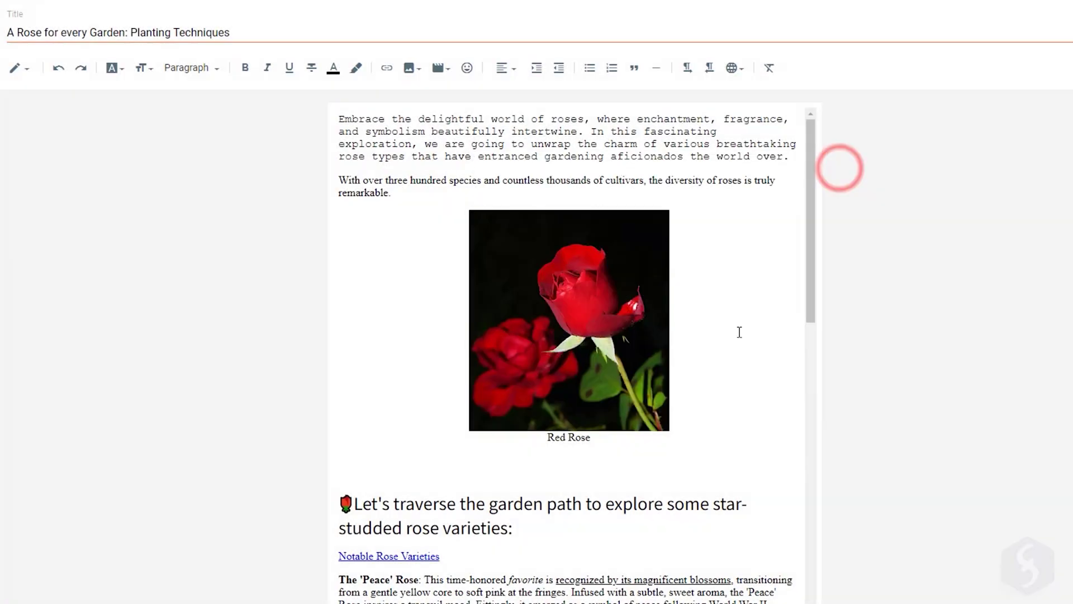
{"action": "left_click", "coordinate": [527, 529]}
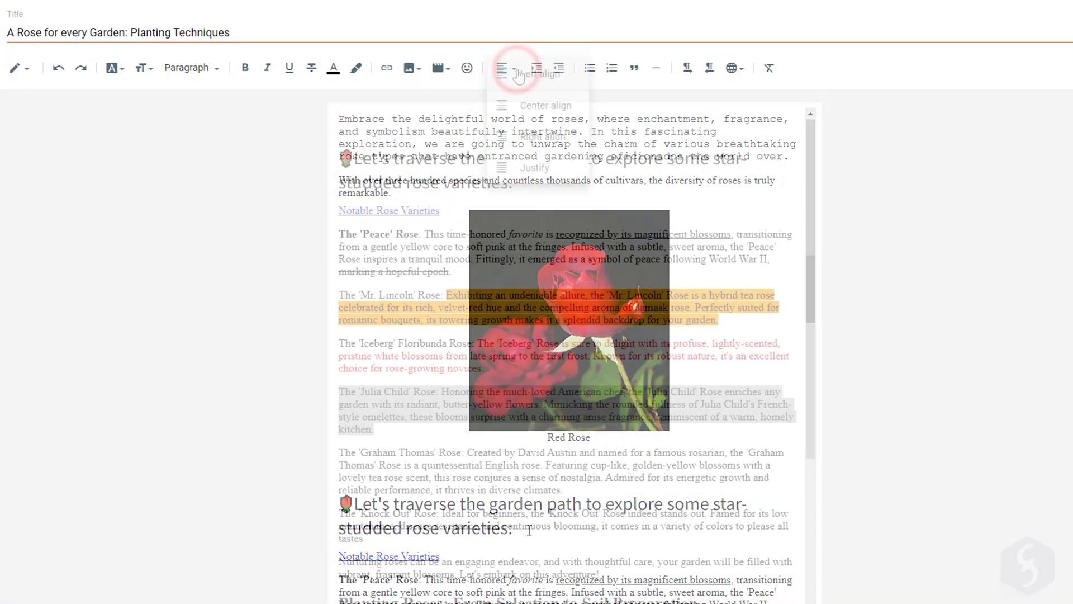
{"action": "left_click", "coordinate": [544, 105]}
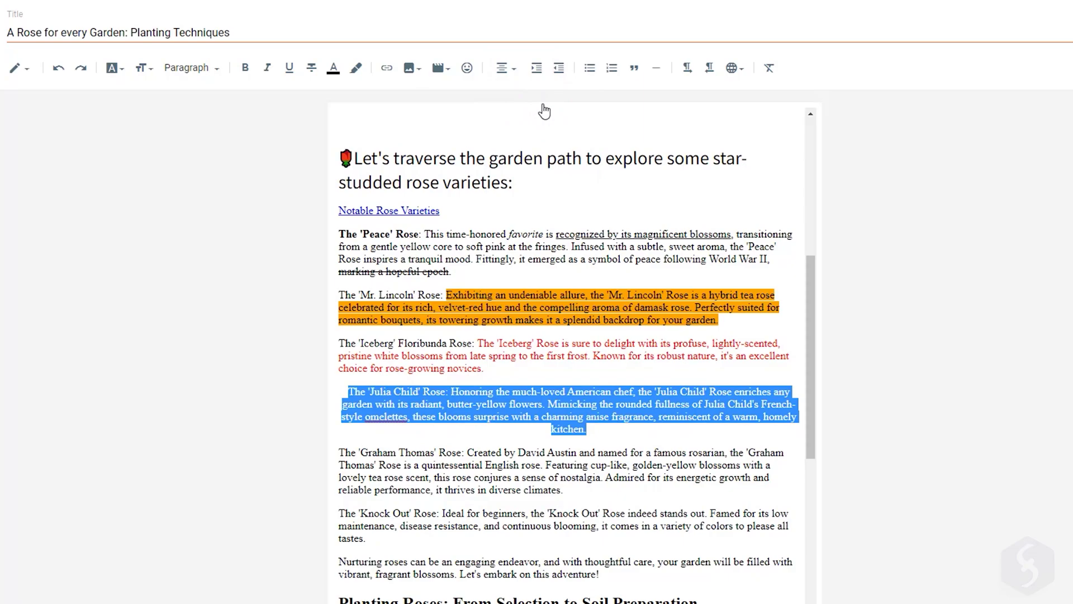
{"action": "left_click", "coordinate": [511, 75]}
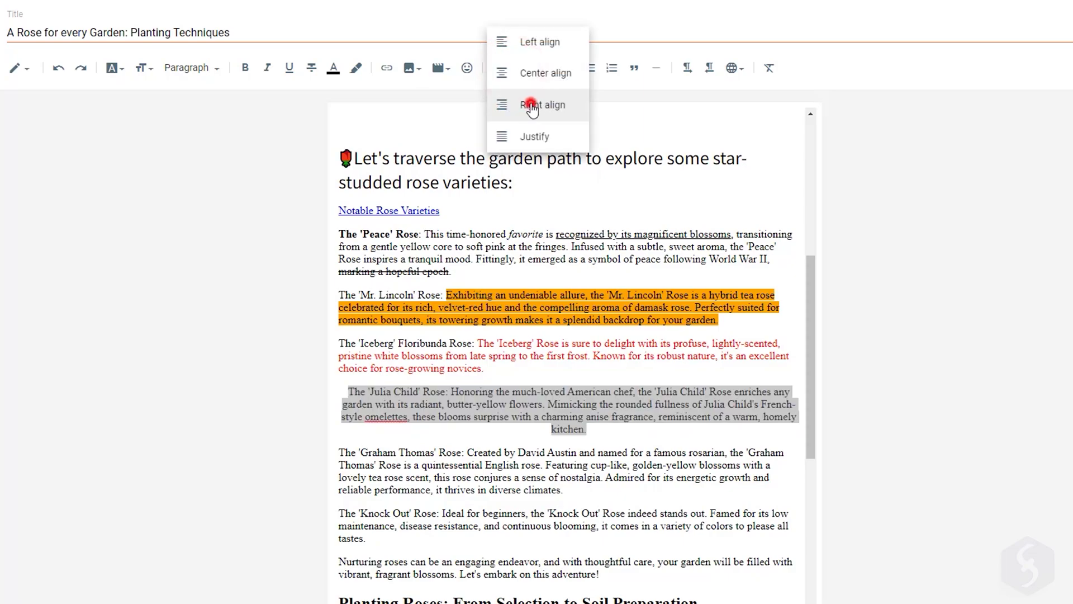
{"action": "left_click", "coordinate": [527, 106]}
{"action": "left_click", "coordinate": [539, 74]}
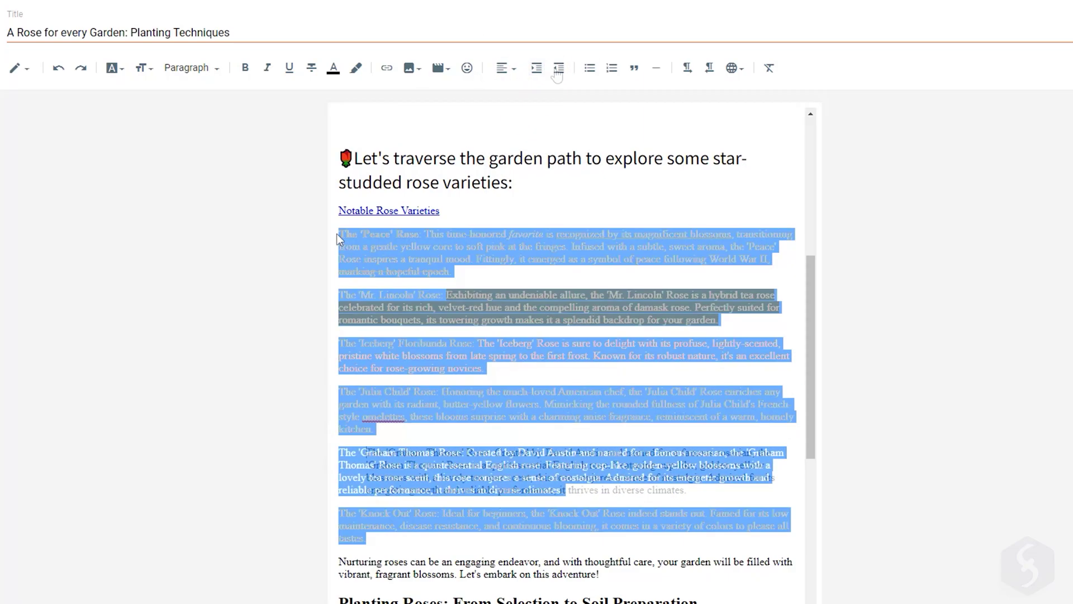
{"action": "left_click", "coordinate": [589, 71]}
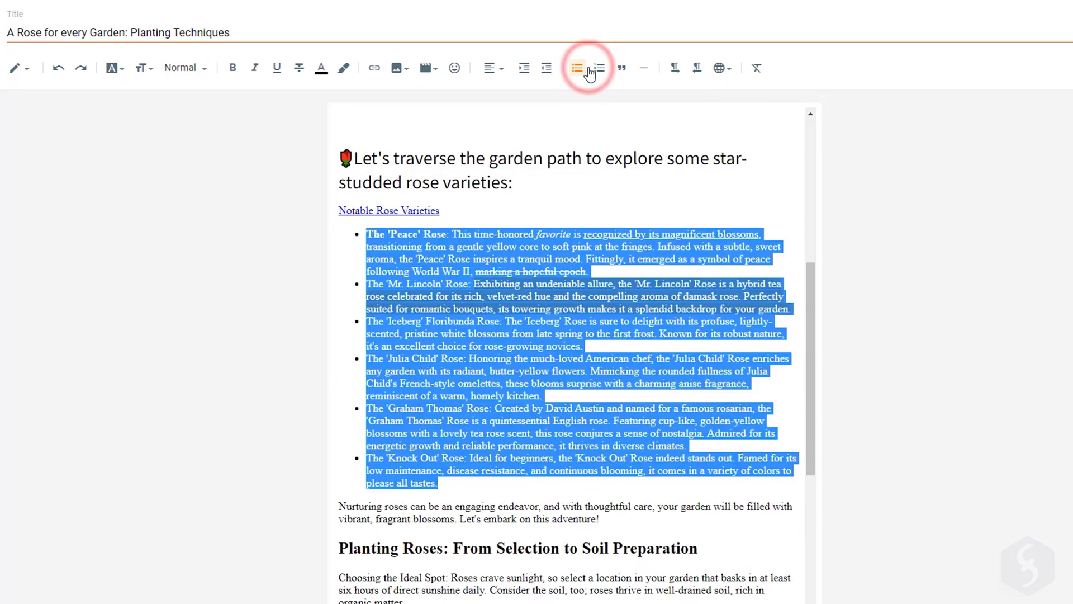
{"action": "left_click", "coordinate": [600, 70]}
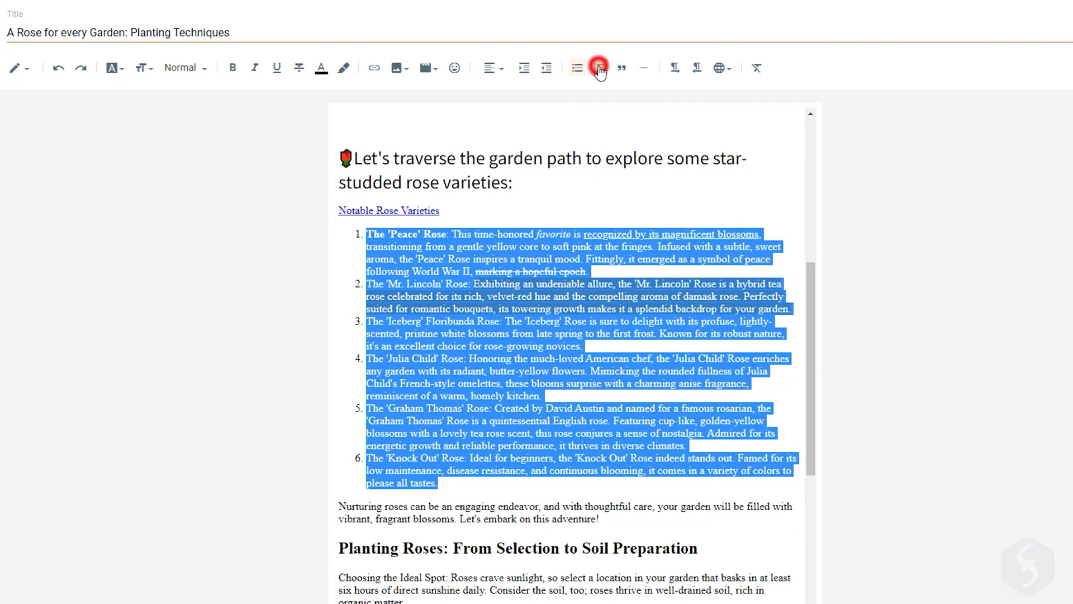
{"action": "left_click", "coordinate": [624, 72]}
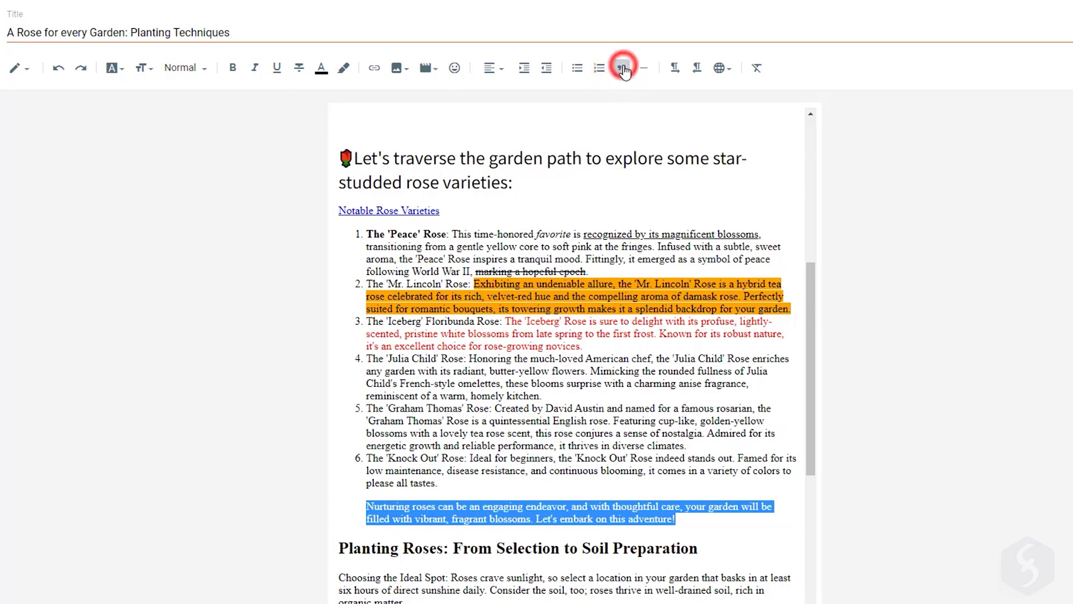
{"action": "left_click", "coordinate": [656, 71]}
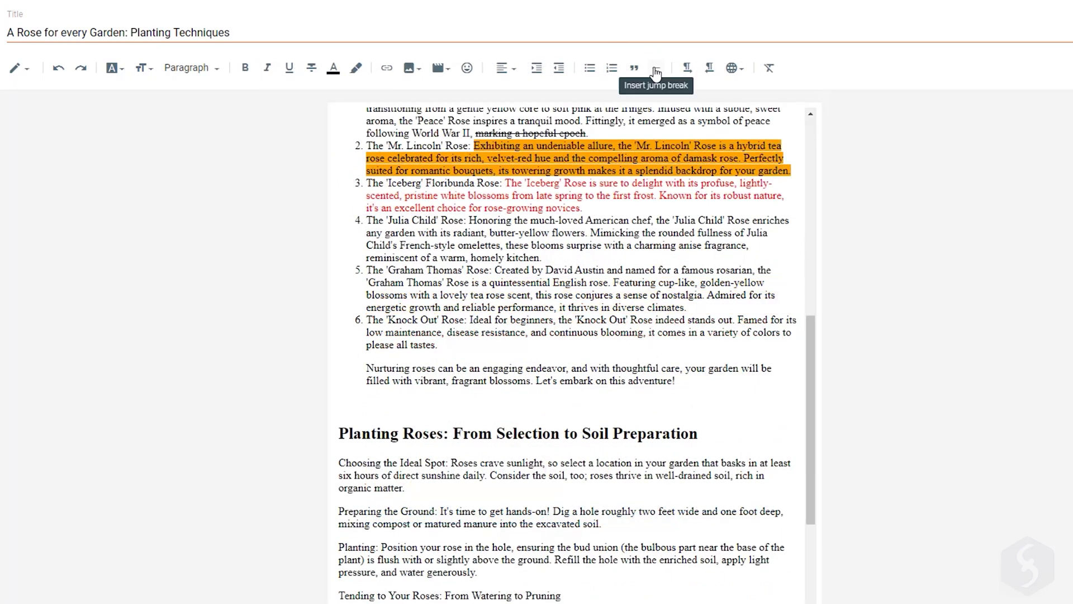
{"action": "left_click", "coordinate": [656, 71]}
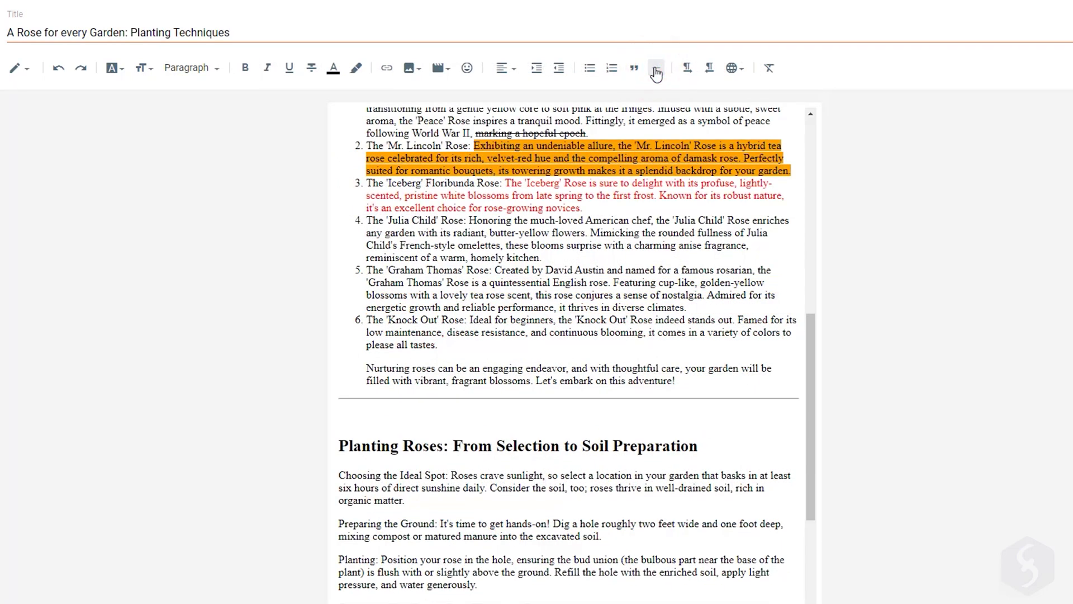
{"action": "left_click", "coordinate": [656, 72]}
{"action": "left_click", "coordinate": [694, 69]}
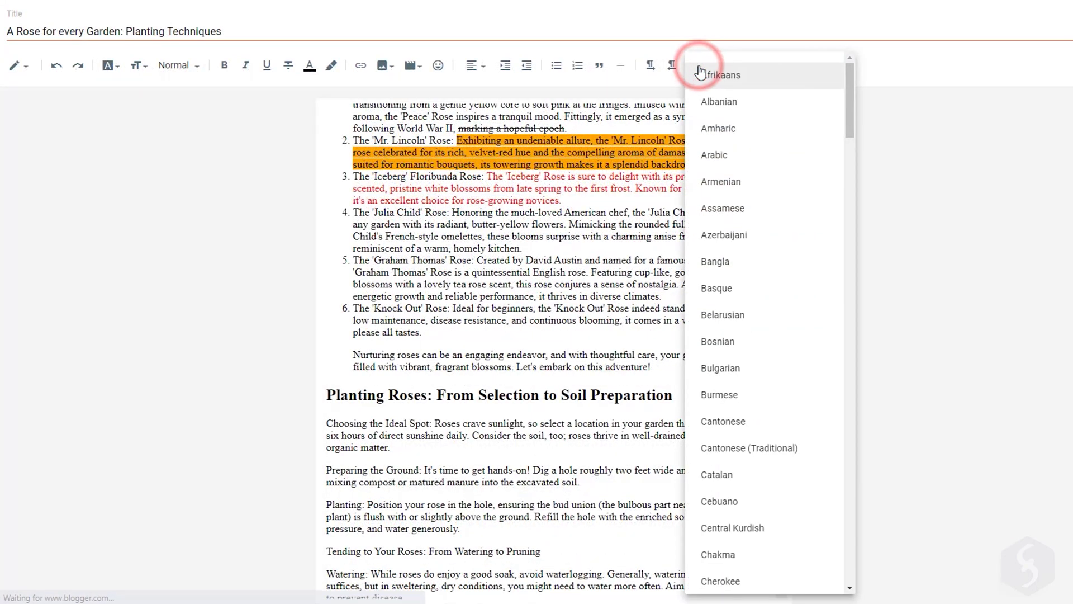
{"action": "scroll", "coordinate": [772, 234], "scroll_direction": "down", "scroll_amount": 2}
{"action": "scroll", "coordinate": [772, 249], "scroll_direction": "down", "scroll_amount": 3}
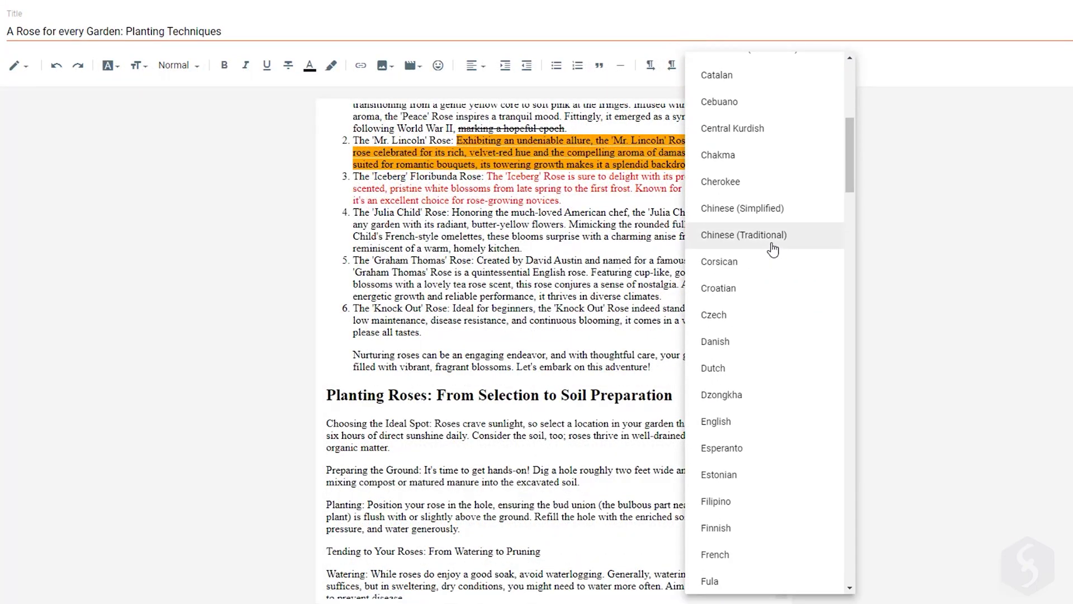
{"action": "left_click", "coordinate": [750, 420]}
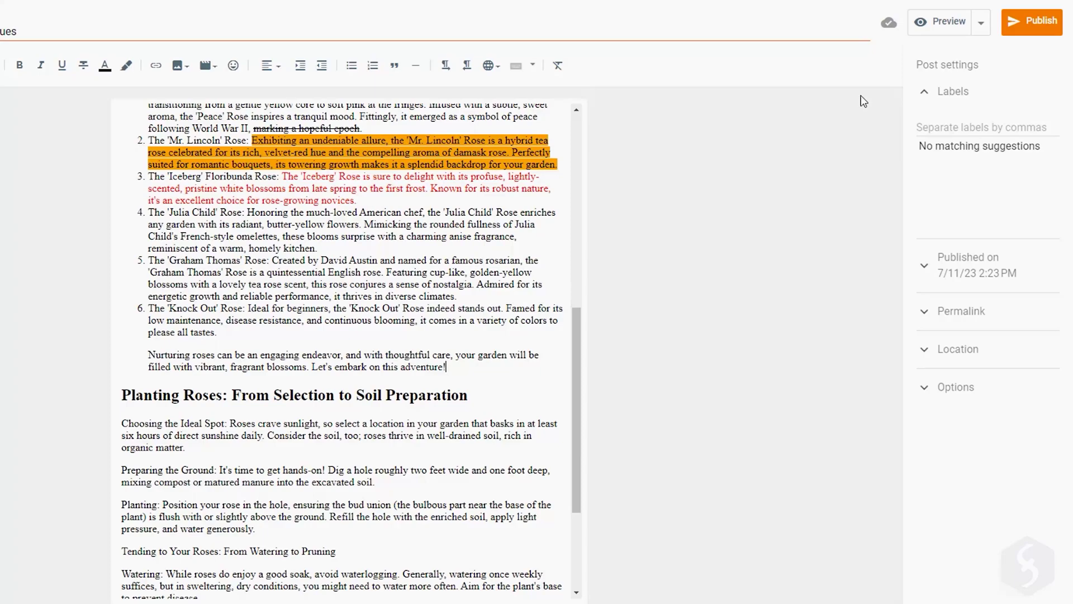
Step: Check the rose post's layout in desktop, tablet and smartphone previews
{"action": "left_click", "coordinate": [980, 25]}
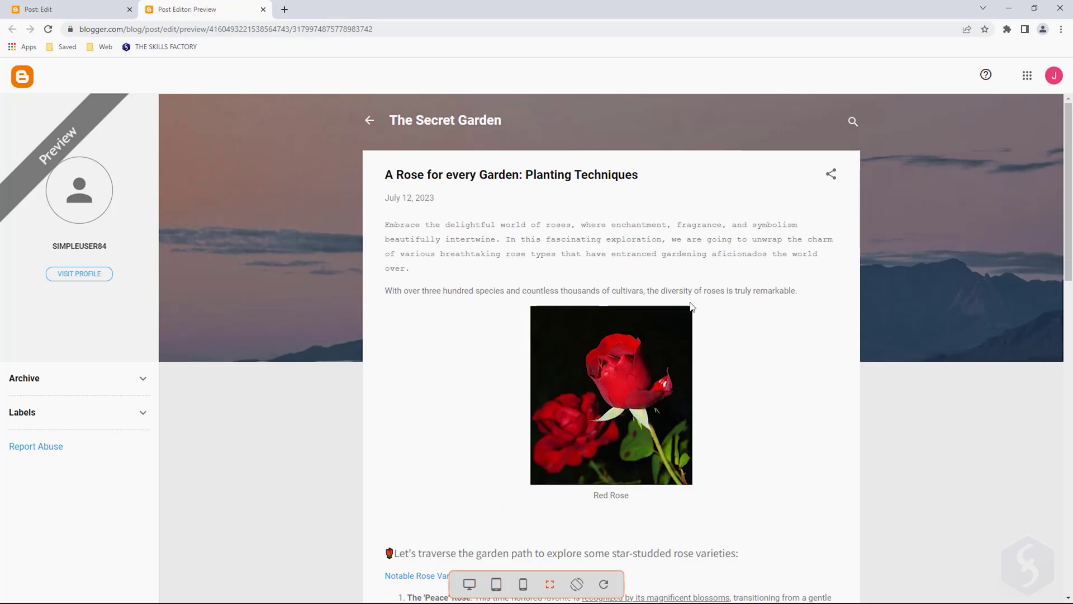
{"action": "left_click", "coordinate": [470, 587]}
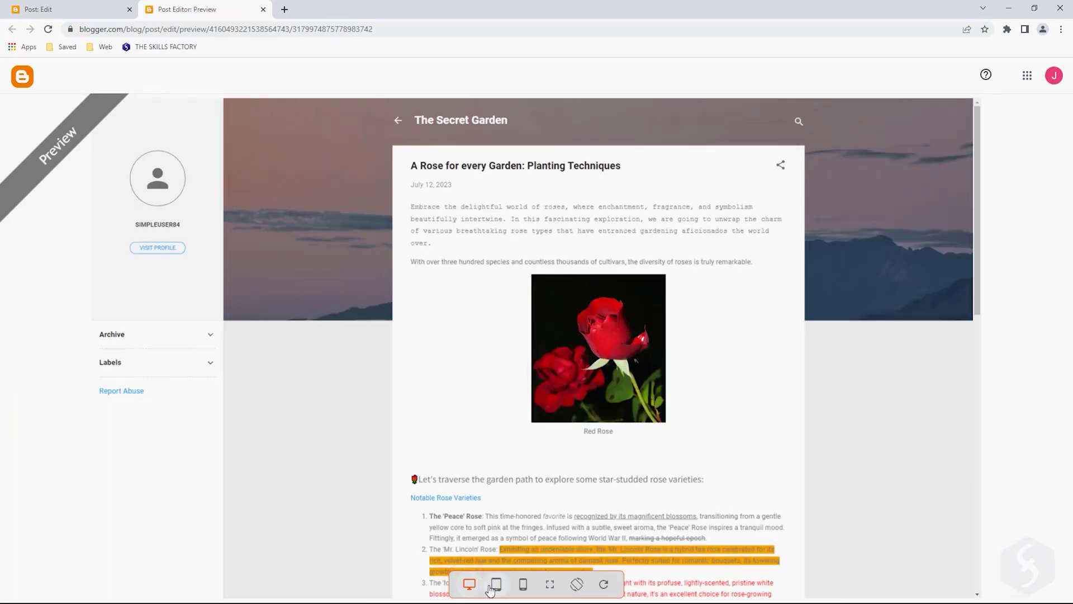
{"action": "left_click", "coordinate": [494, 586]}
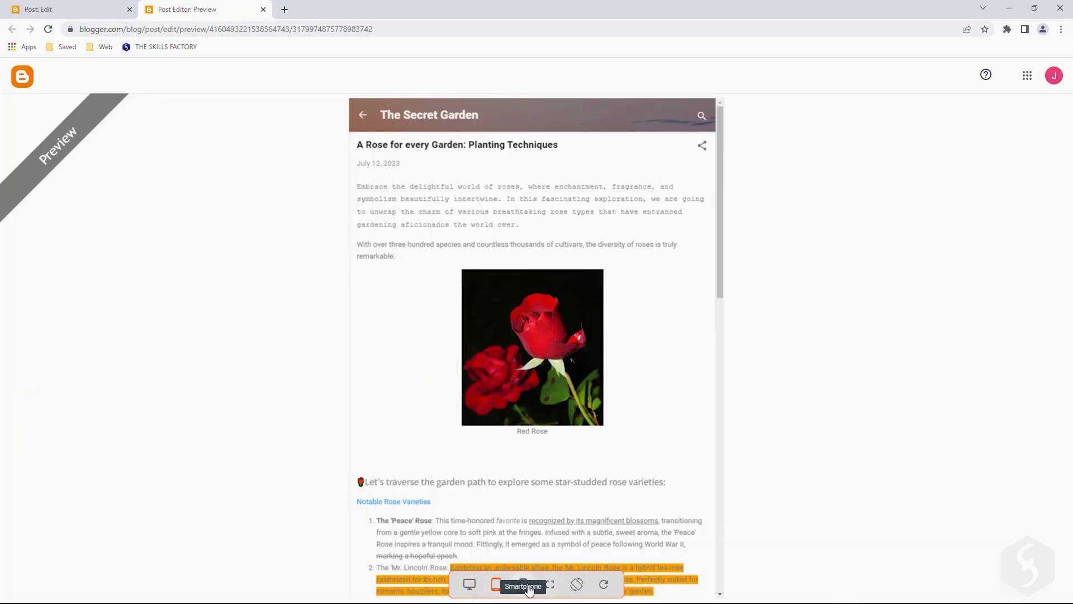
{"action": "left_click", "coordinate": [527, 586]}
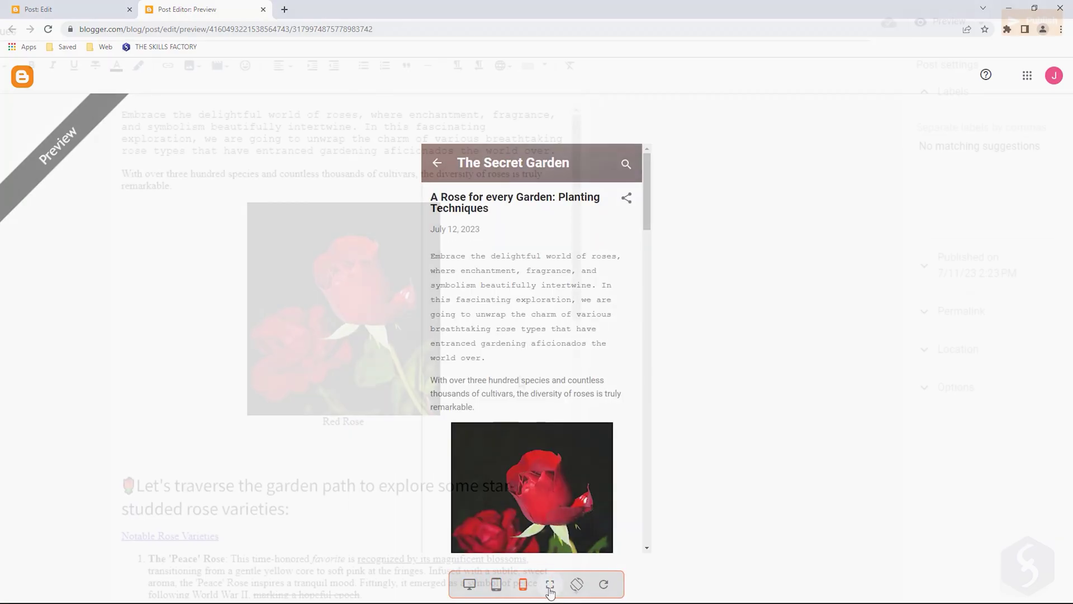
{"action": "left_click", "coordinate": [953, 126]}
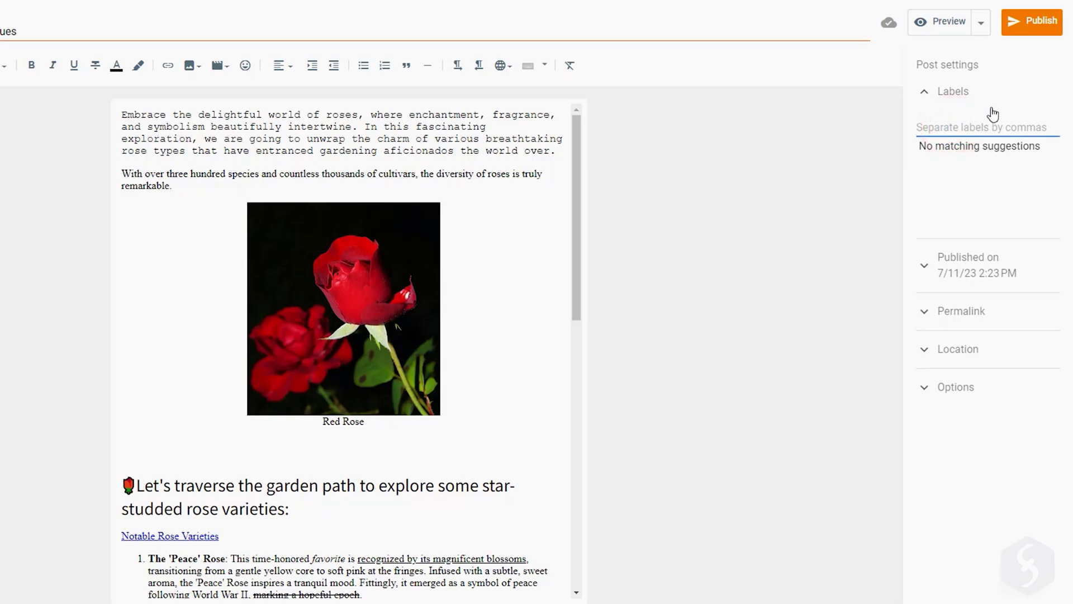
{"action": "type", "text": "rose, garden, flowers, planting"}
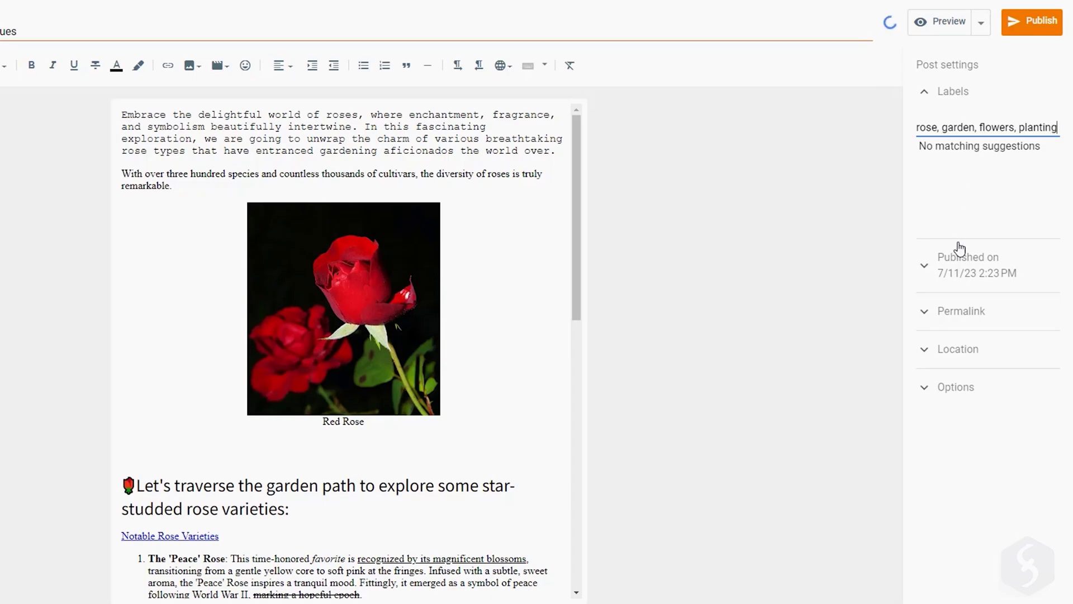
Step: Set the rose post's publish time to 11:40 AM and choose a custom permalink
{"action": "left_click", "coordinate": [963, 264]}
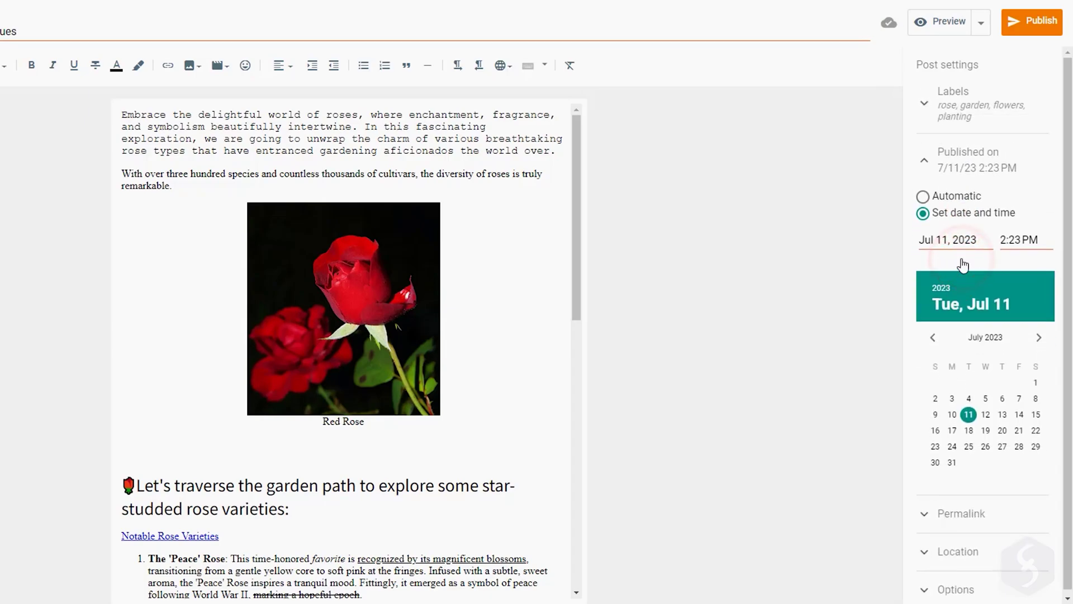
{"action": "left_click", "coordinate": [970, 513]}
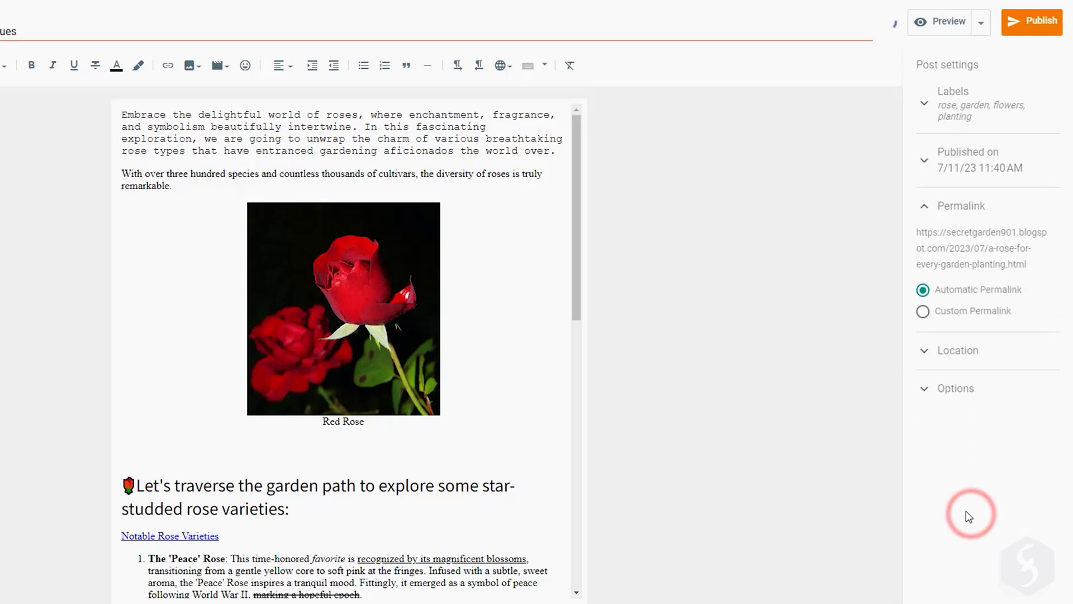
{"action": "left_click", "coordinate": [922, 311]}
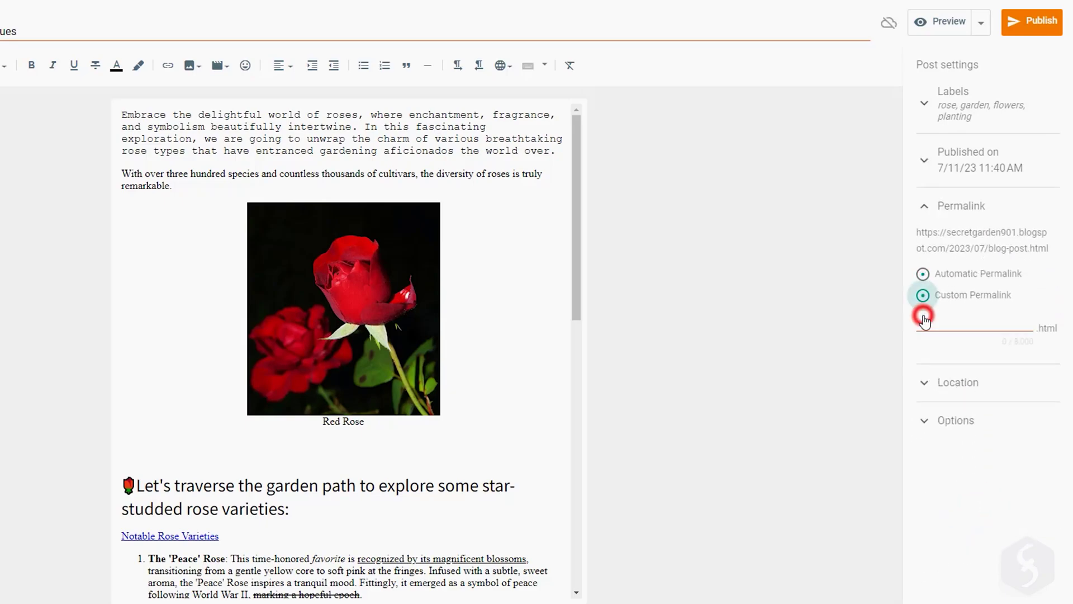
{"action": "type", "text": "planti"}
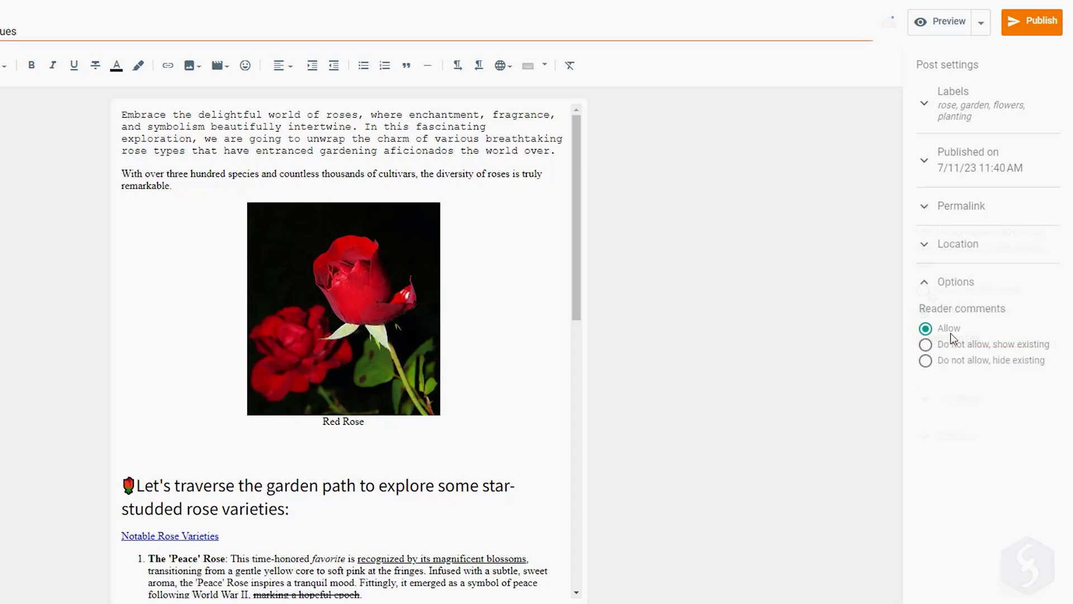
Step: Try the reader comment options, then leave comments set to Allow
{"action": "left_click", "coordinate": [926, 345]}
{"action": "left_click", "coordinate": [927, 363]}
{"action": "left_click", "coordinate": [927, 330]}
Step: Publish the rose post and confirm it with the new 11:40 AM time
{"action": "left_click", "coordinate": [1042, 25]}
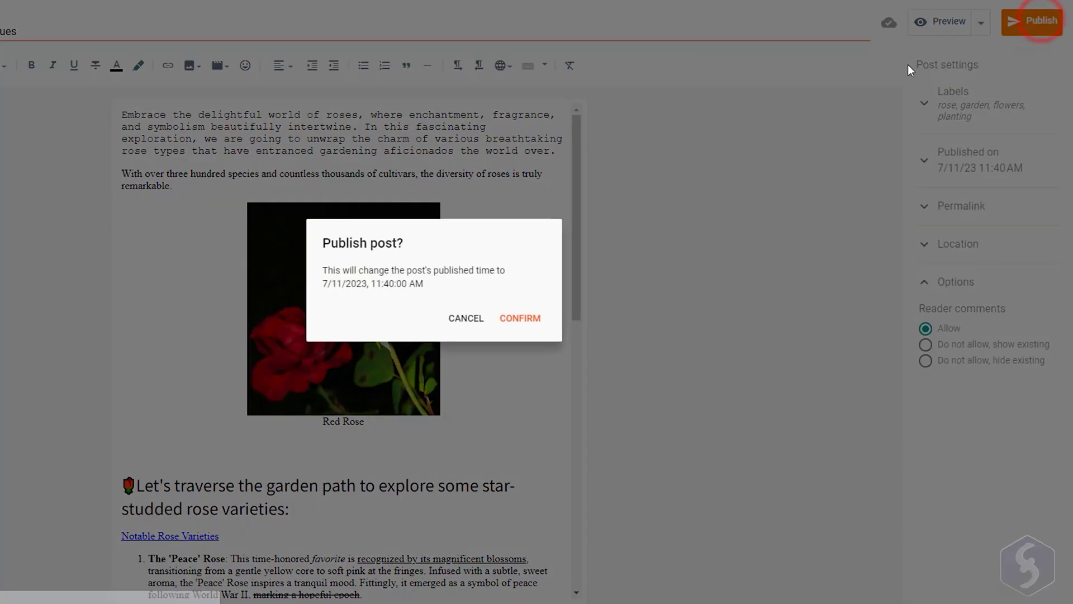
{"action": "left_click", "coordinate": [523, 319]}
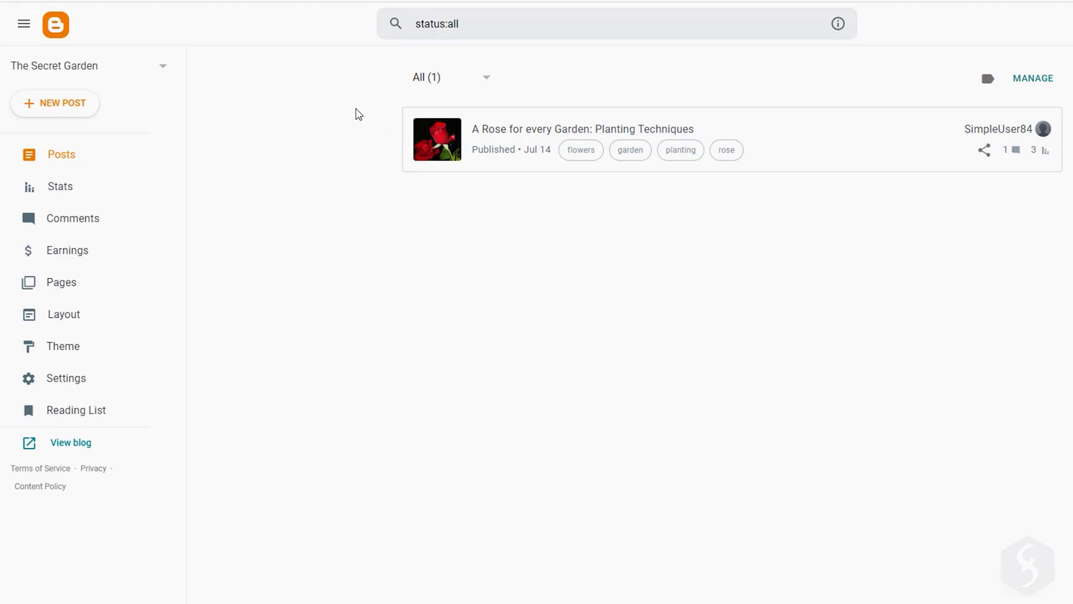
Step: Open the rose post in HTML view and select the 'garden path' span code
{"action": "left_click", "coordinate": [25, 111]}
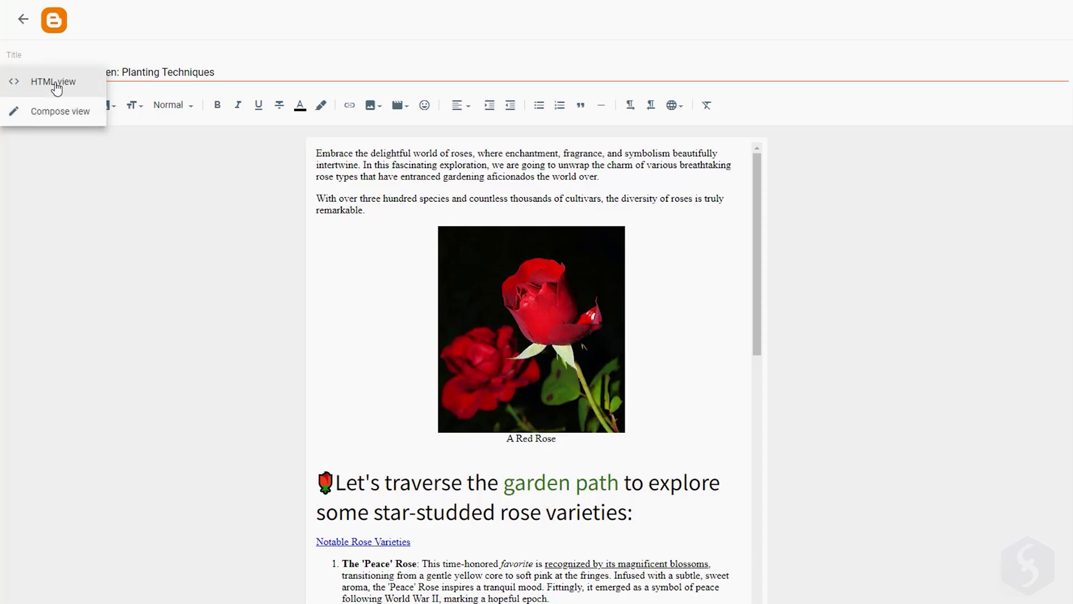
{"action": "left_click", "coordinate": [53, 83]}
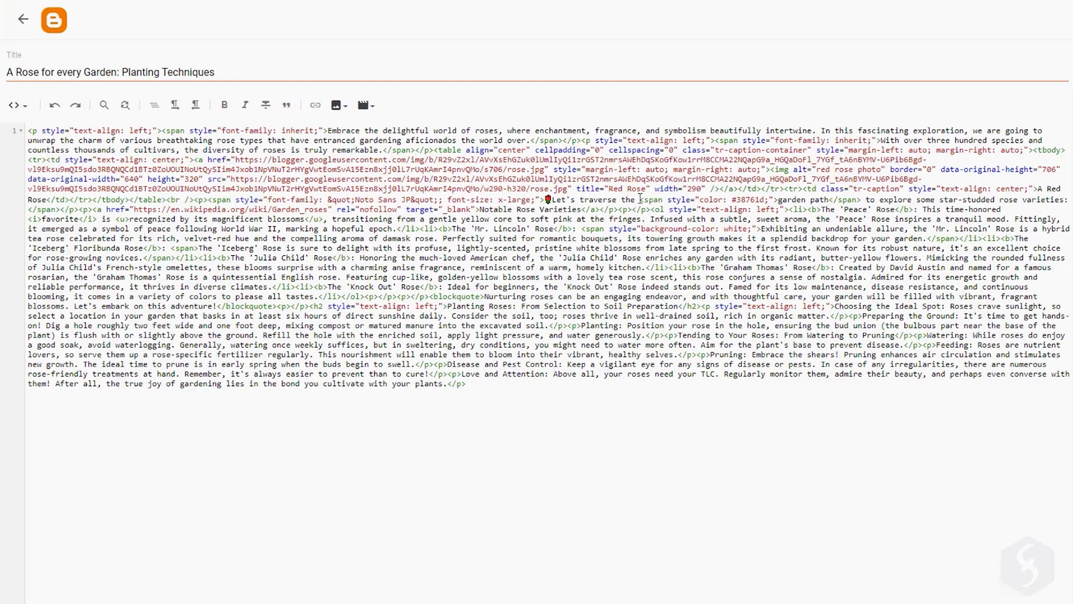
{"action": "left_click_drag", "start_coordinate": [640, 200], "coordinate": [827, 201]}
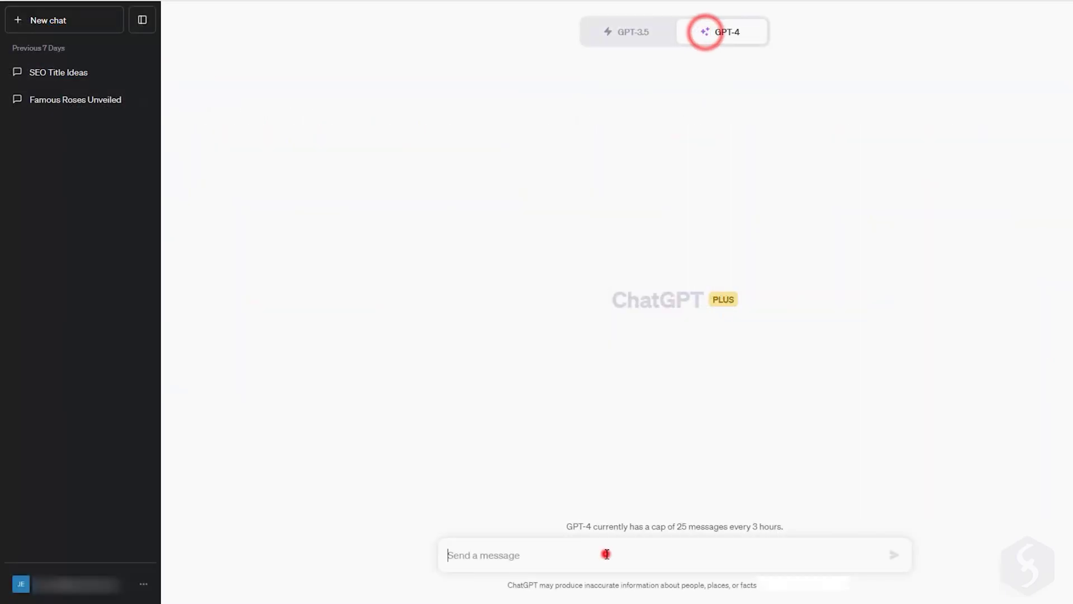
Step: Send ChatGPT a prompt requesting an HTML5 article section for the Blogger post
{"action": "left_click", "coordinate": [605, 554]}
{"action": "type", "text": "Please, compose an HTML5 article tag section for blogger platform wi"}
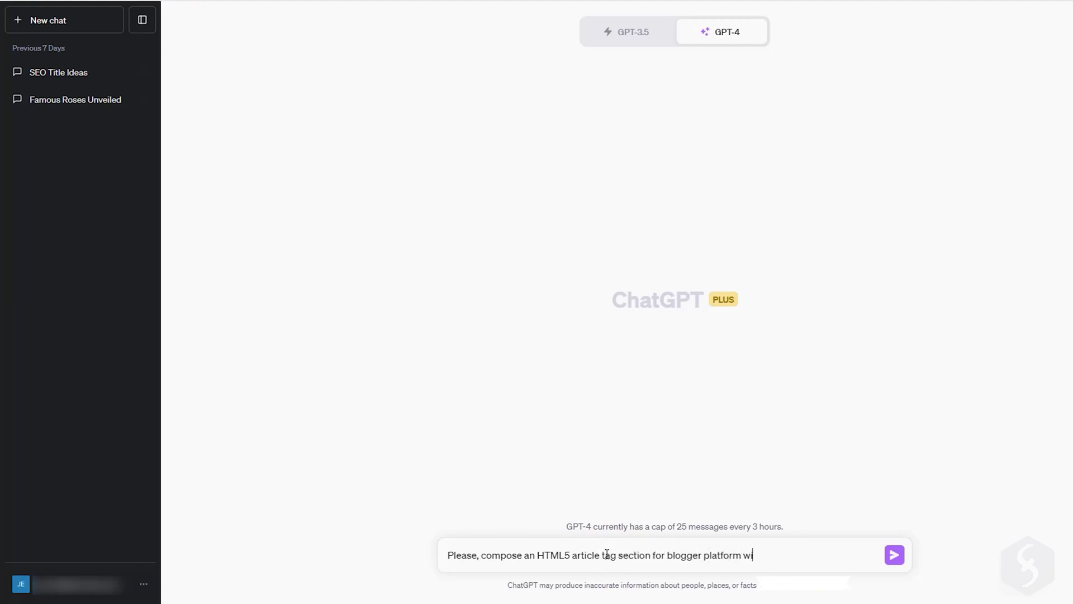
{"action": "type", "text": "SS"}
{"action": "key", "text": "Return"}
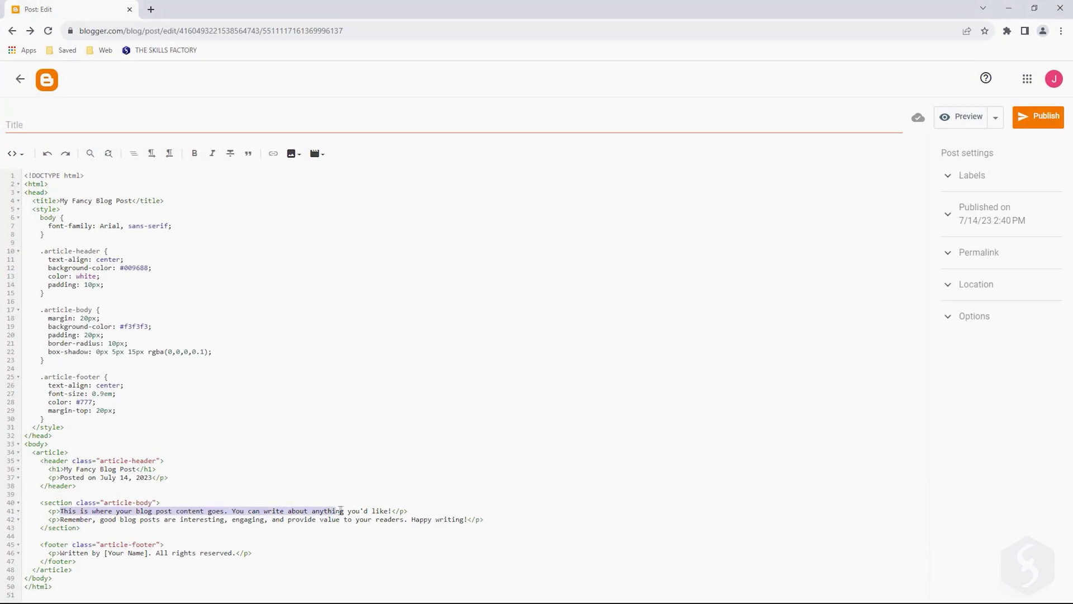
Step: Paste the rose introduction and three-hundred-species paragraphs over lines 41–42, then preview
{"action": "left_click_drag", "start_coordinate": [61, 511], "coordinate": [390, 511]}
{"action": "type", "text": "Embrace the delightful world of roses, where enchantment, fragrance, and symbolism beautifully intertwine. In this fascinating exploration, we are going to unwrap the charm of various breathtaking rose types that have entranced gardening aficionados the world over."}
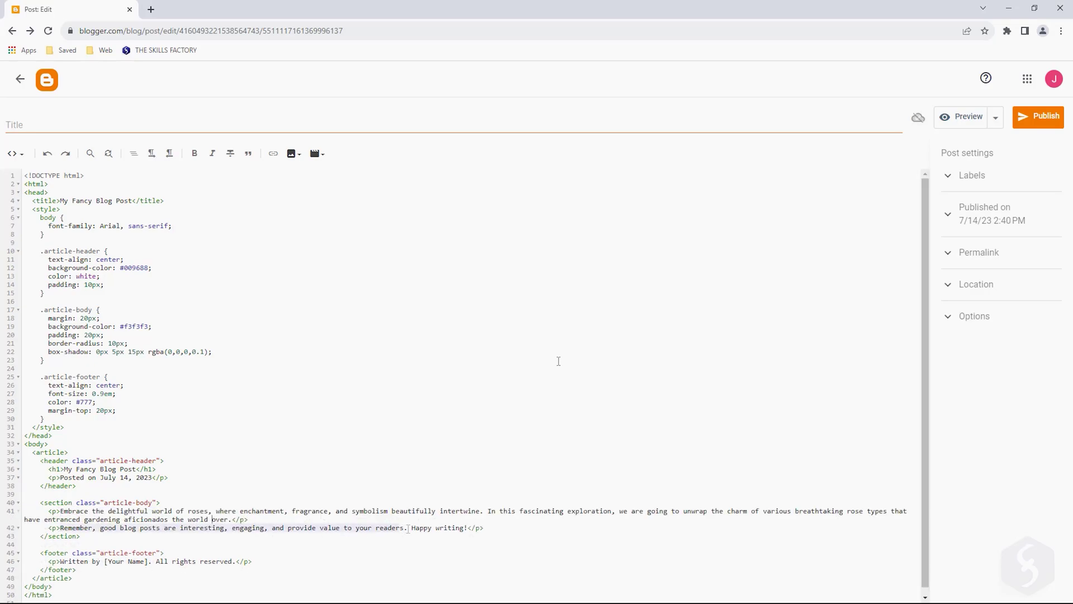
{"action": "left_click_drag", "start_coordinate": [61, 528], "coordinate": [463, 527]}
{"action": "key", "text": "ctrl+v"}
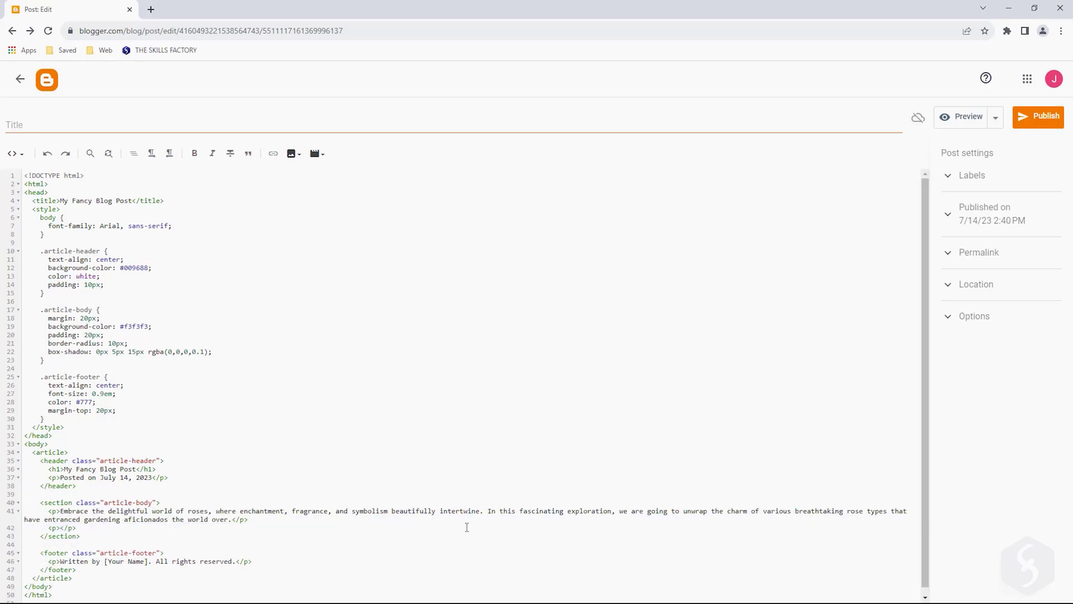
{"action": "left_click", "coordinate": [973, 124]}
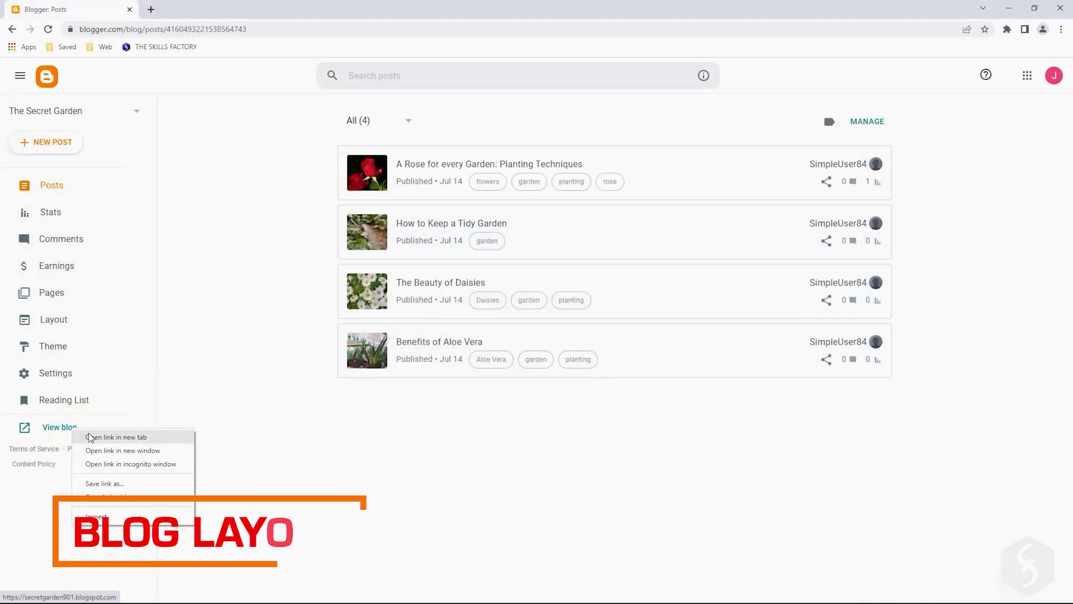
Step: View the live Secret Garden blog, dismiss its cookie notice, then go to Layout
{"action": "left_click", "coordinate": [90, 436]}
{"action": "left_click", "coordinate": [217, 10]}
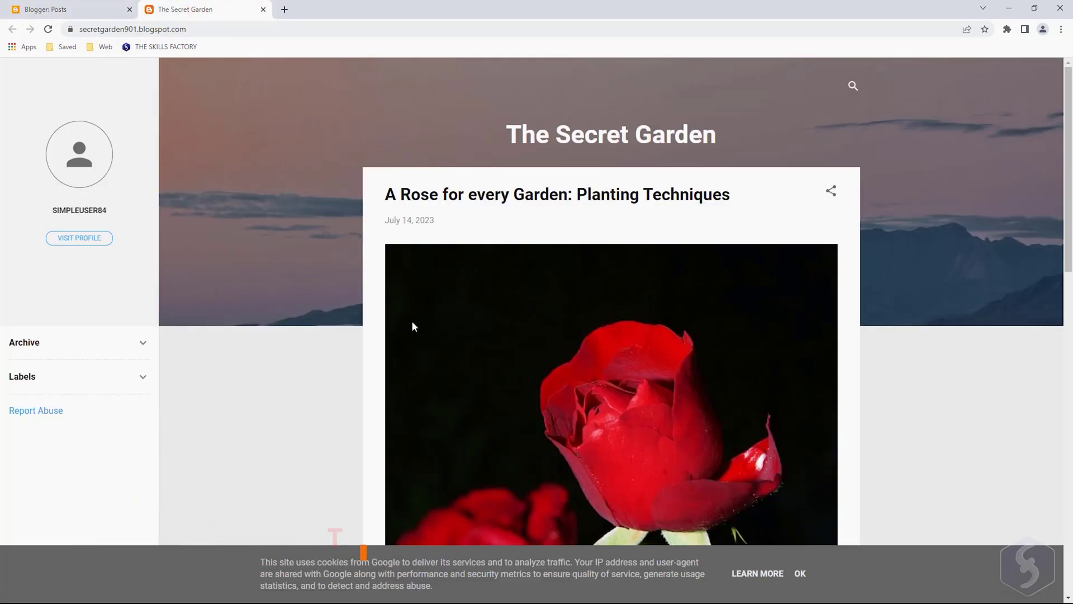
{"action": "left_click", "coordinate": [801, 575]}
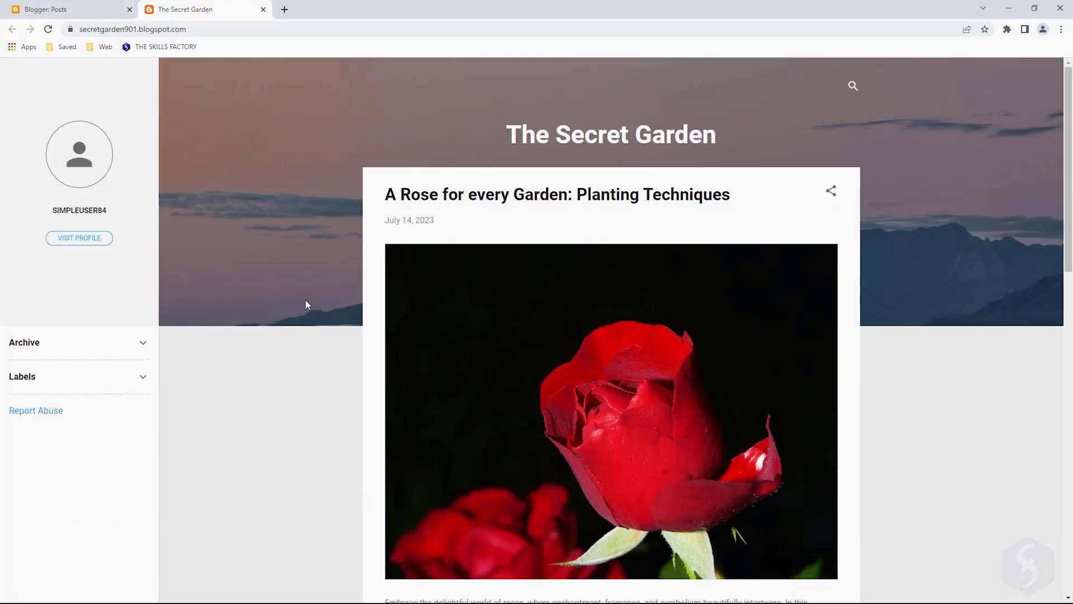
{"action": "scroll", "coordinate": [305, 303], "scroll_direction": "down", "scroll_amount": 2}
{"action": "scroll", "coordinate": [305, 304], "scroll_direction": "down", "scroll_amount": 2}
{"action": "scroll", "coordinate": [305, 304], "scroll_direction": "down", "scroll_amount": 4}
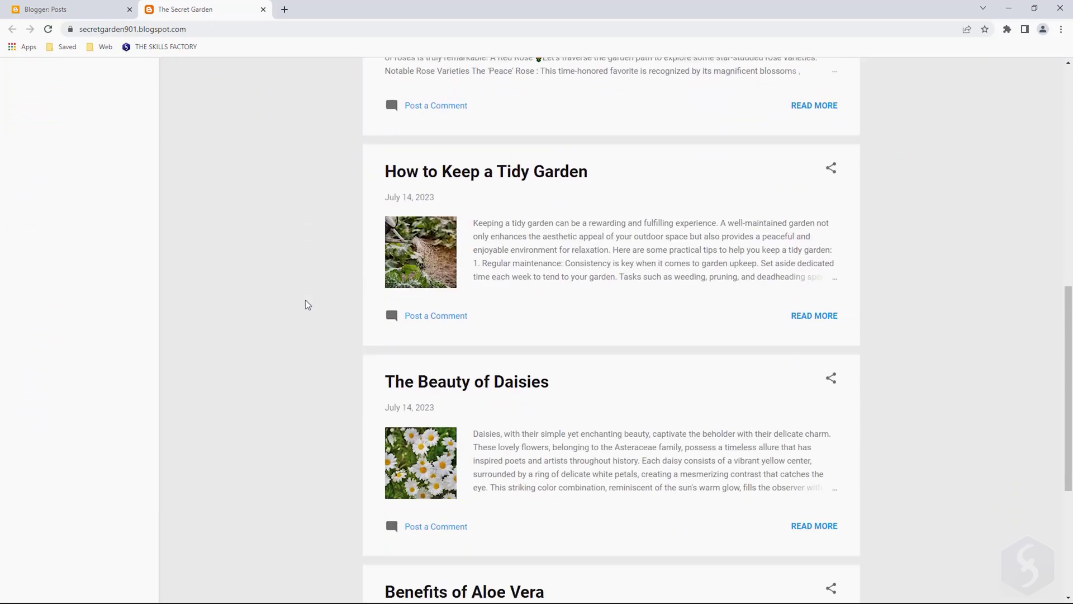
{"action": "scroll", "coordinate": [305, 303], "scroll_direction": "down", "scroll_amount": 1}
{"action": "scroll", "coordinate": [305, 303], "scroll_direction": "down", "scroll_amount": 3}
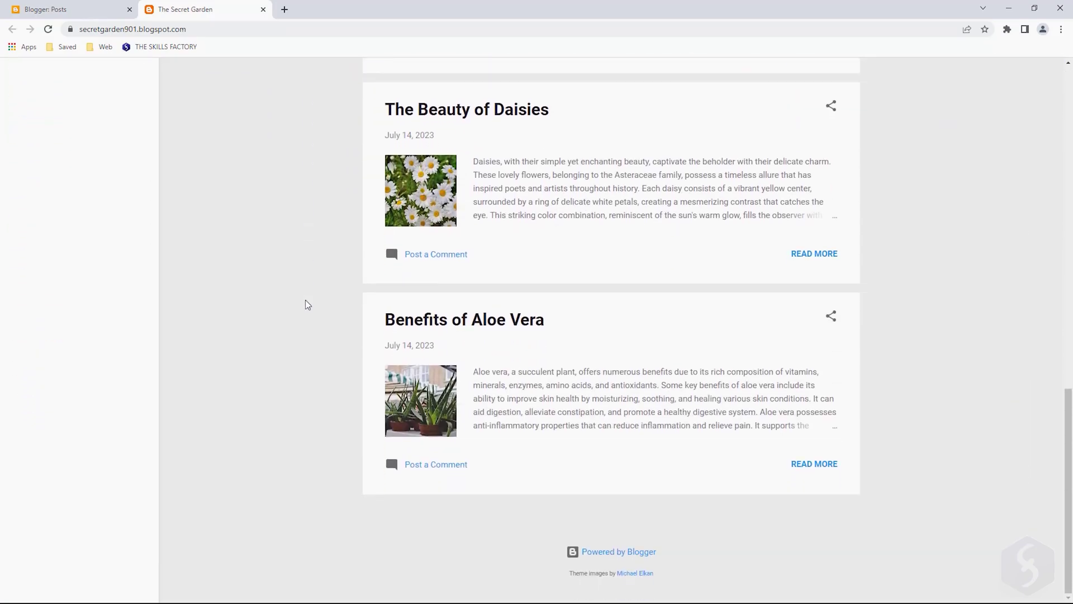
{"action": "scroll", "coordinate": [305, 301], "scroll_direction": "up", "scroll_amount": 2}
{"action": "scroll", "coordinate": [305, 301], "scroll_direction": "up", "scroll_amount": 2}
{"action": "scroll", "coordinate": [306, 300], "scroll_direction": "up", "scroll_amount": 3}
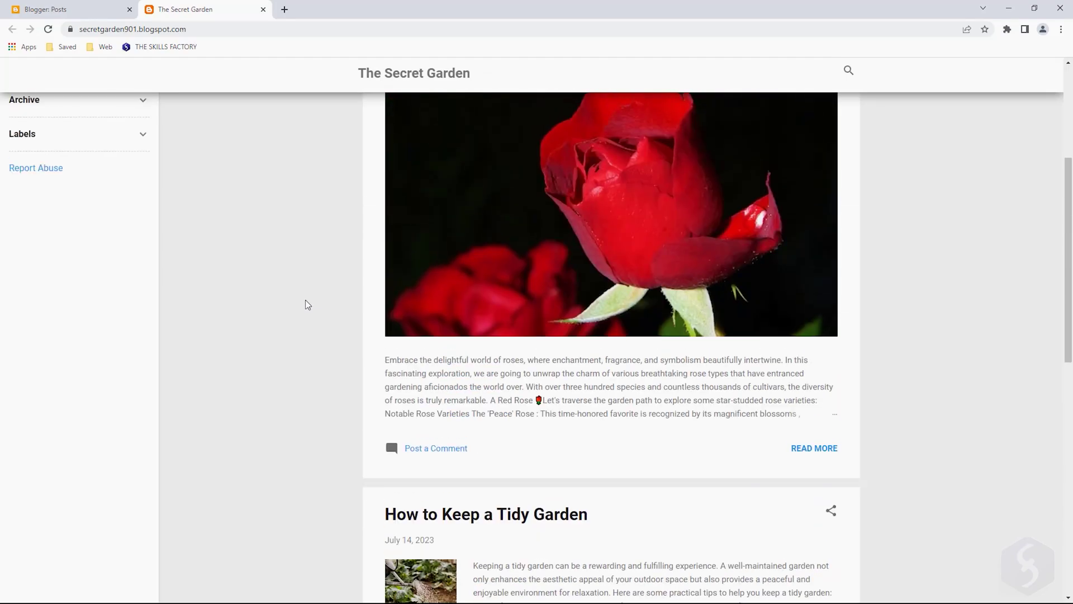
{"action": "scroll", "coordinate": [305, 299], "scroll_direction": "up", "scroll_amount": 3}
{"action": "scroll", "coordinate": [305, 302], "scroll_direction": "up", "scroll_amount": 2}
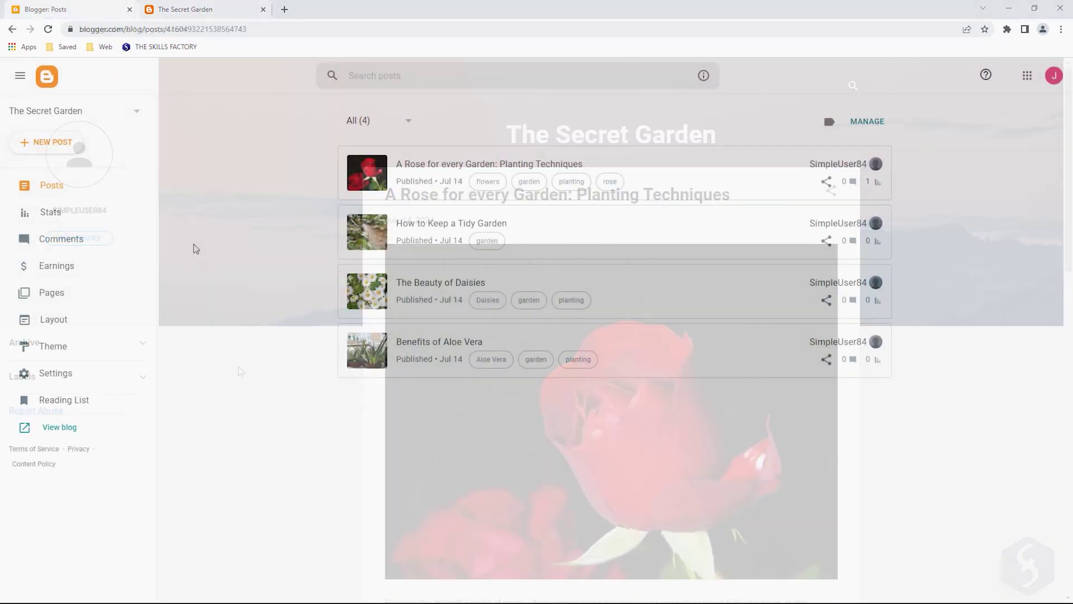
{"action": "left_click", "coordinate": [92, 322]}
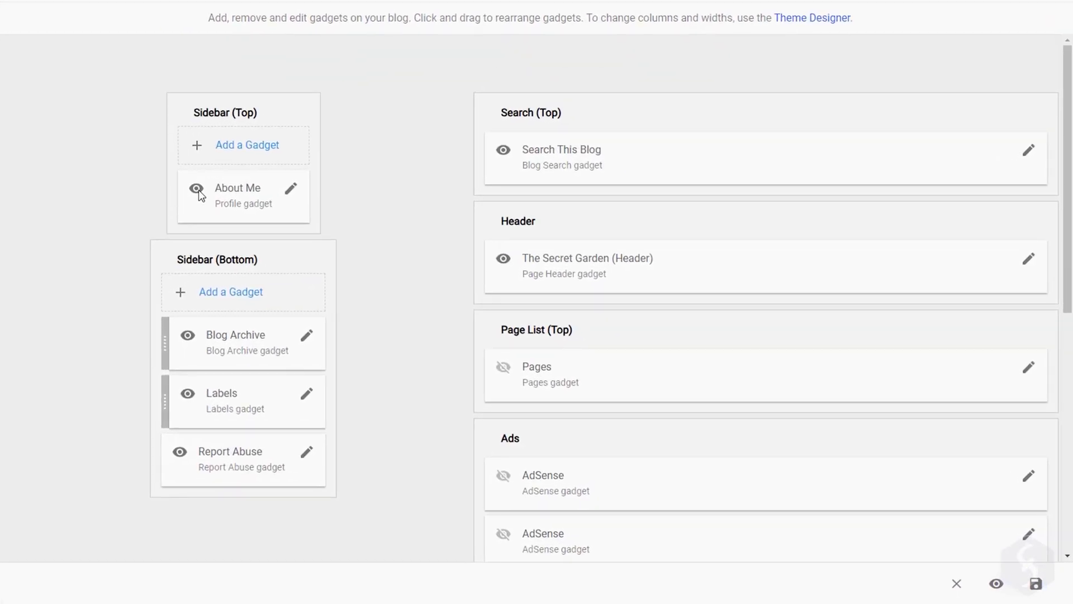
Step: Turn off the About Me gadget, drag Labels above Blog Archive, and save
{"action": "left_click", "coordinate": [291, 195]}
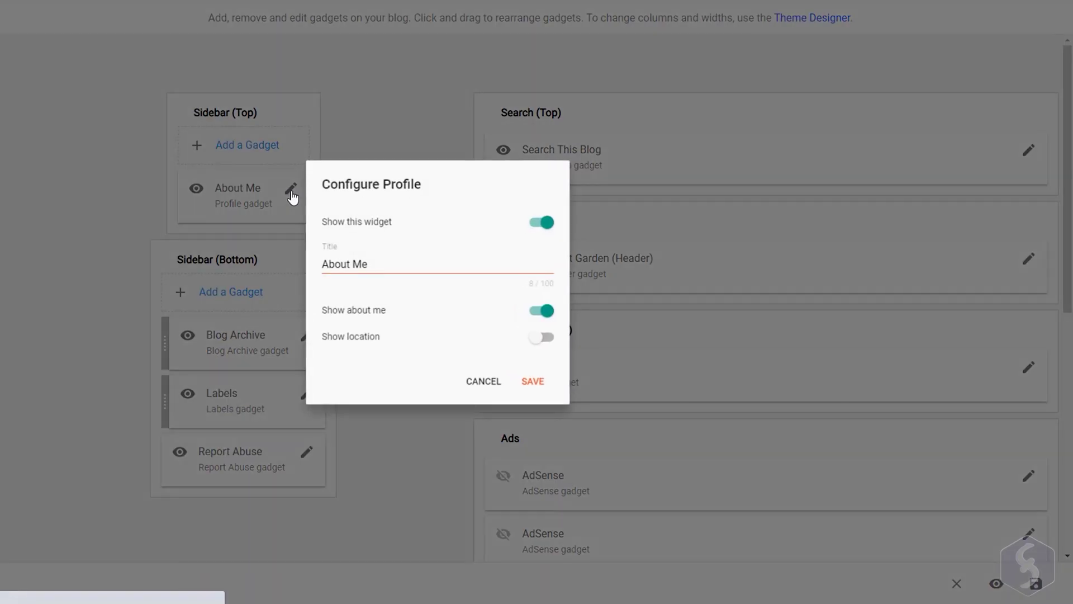
{"action": "left_click", "coordinate": [547, 223]}
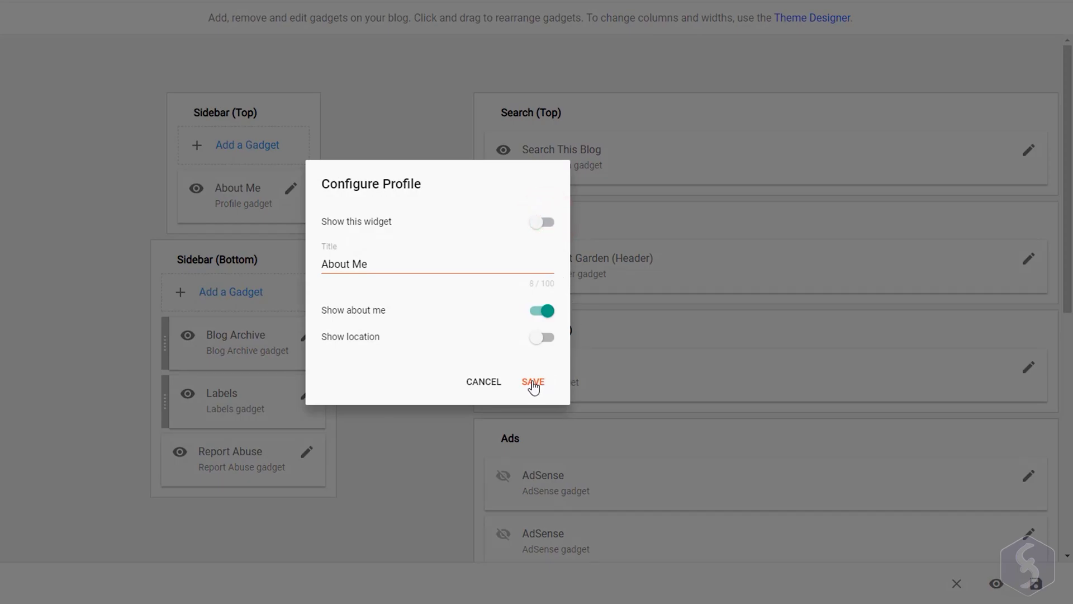
{"action": "left_click", "coordinate": [532, 383]}
{"action": "left_click_drag", "start_coordinate": [248, 398], "coordinate": [252, 336]}
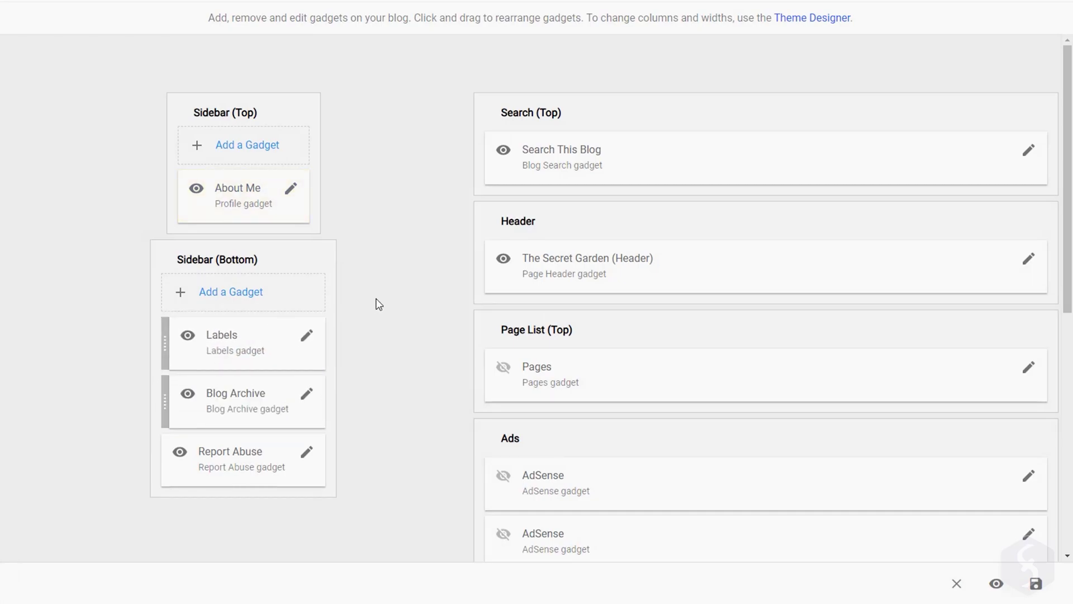
{"action": "left_click", "coordinate": [1035, 582]}
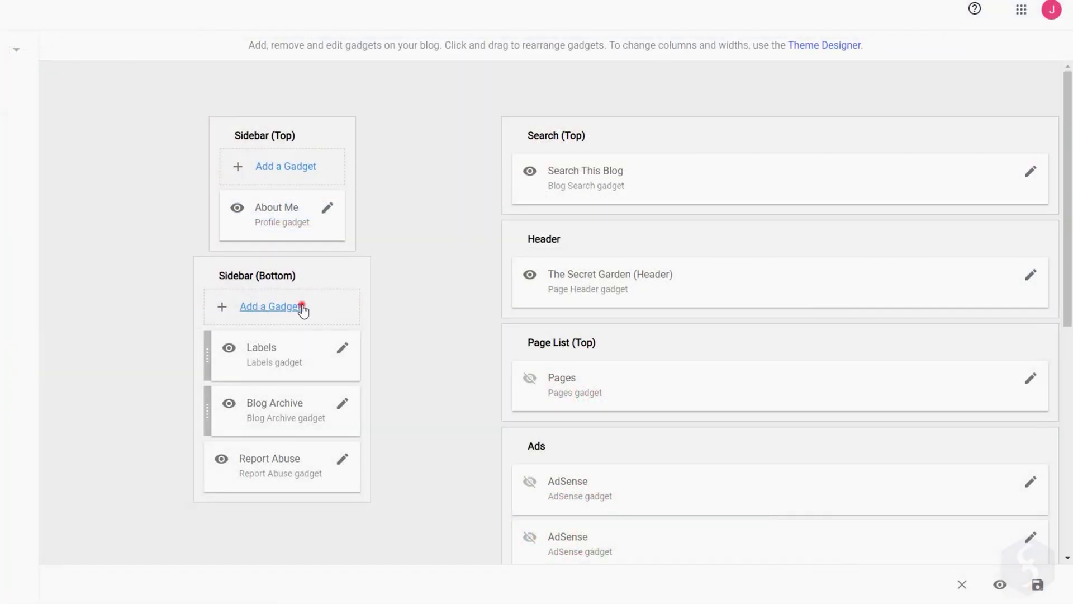
Step: Add an HTML/JavaScript gadget named Useful Links to Sidebar (Bottom)
{"action": "left_click", "coordinate": [300, 306]}
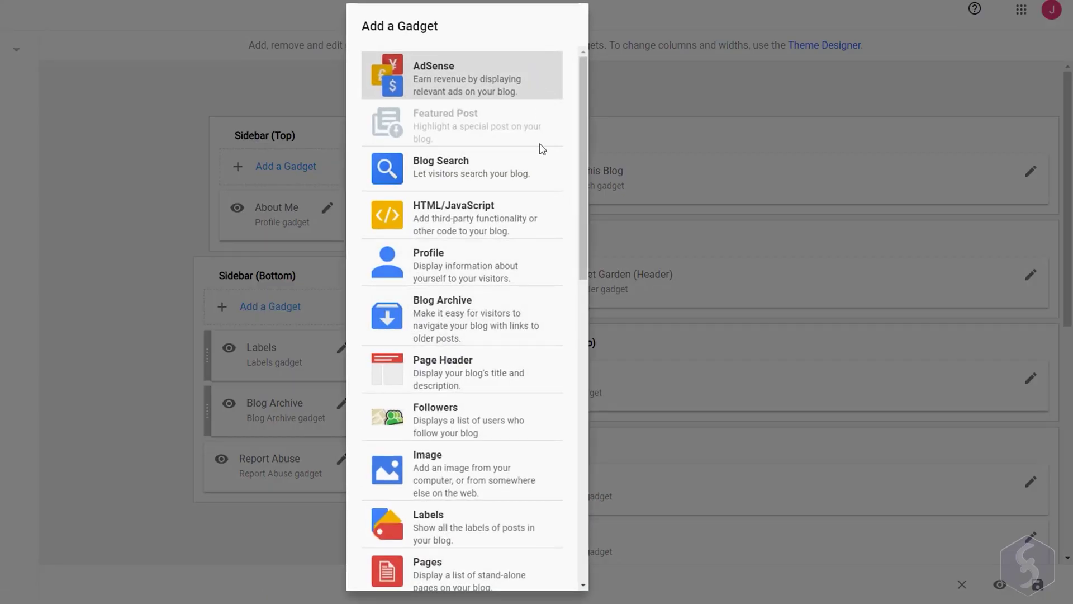
{"action": "left_click", "coordinate": [542, 214]}
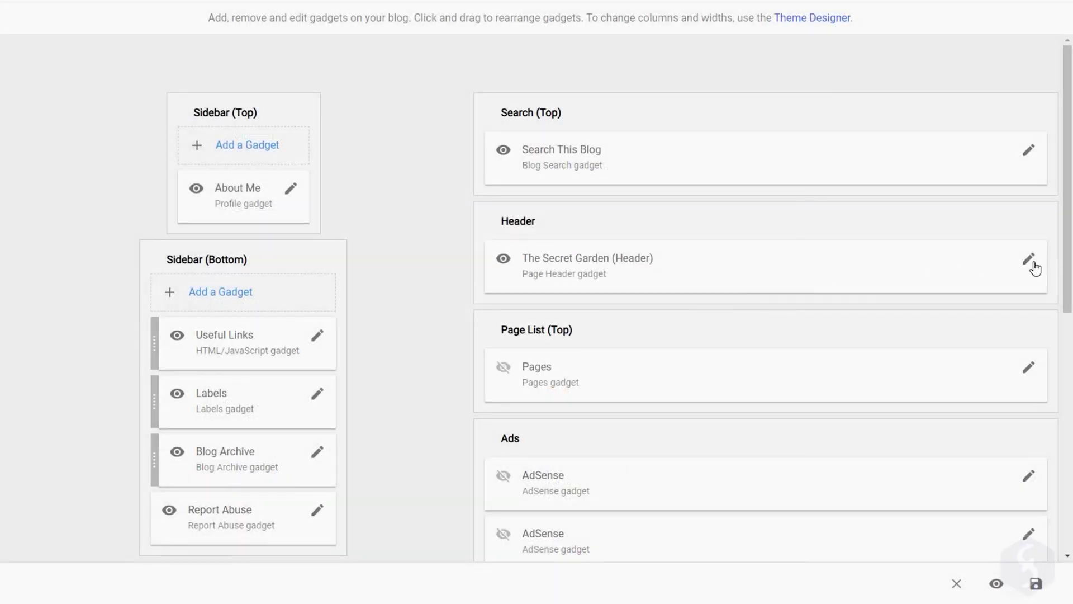
Step: Set the header description to 'A Secret Place' and upload the forest image
{"action": "left_click", "coordinate": [1029, 261]}
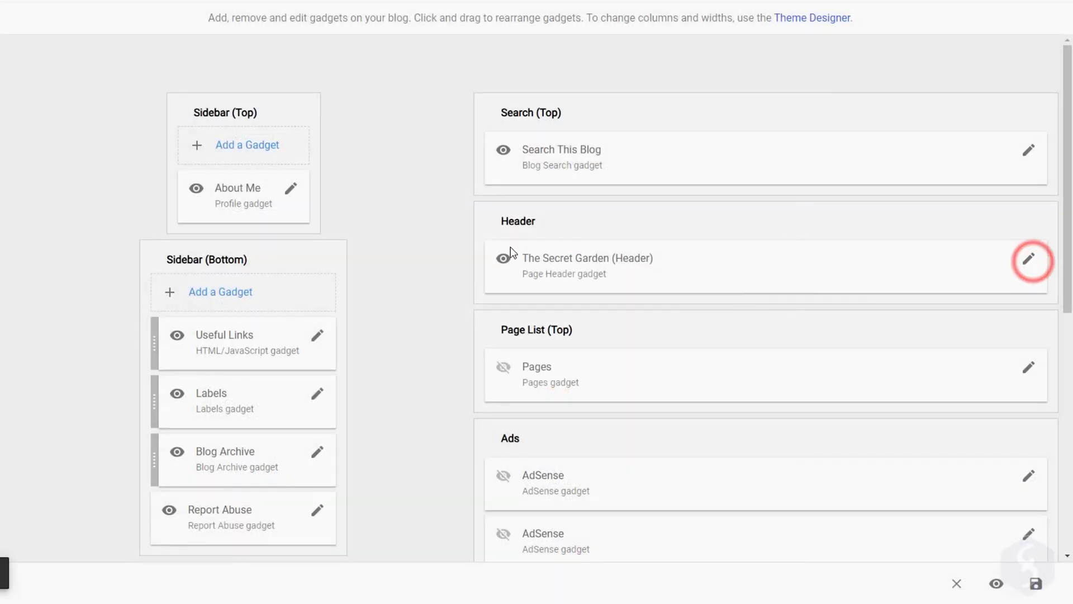
{"action": "left_click", "coordinate": [483, 246]}
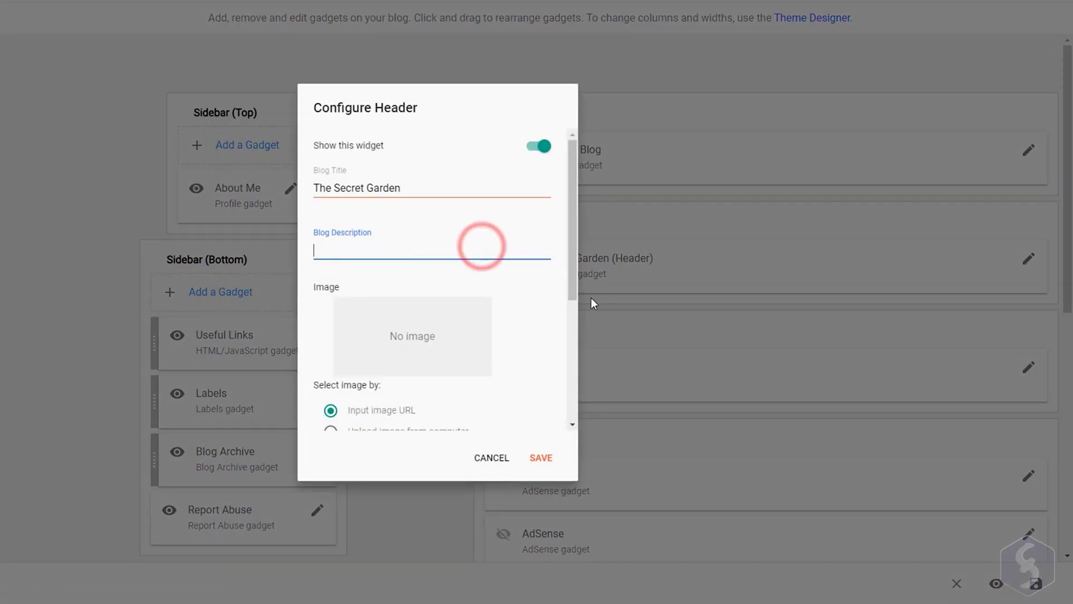
{"action": "type", "text": "A Secret Place"}
{"action": "left_click_drag", "start_coordinate": [569, 251], "coordinate": [570, 304]}
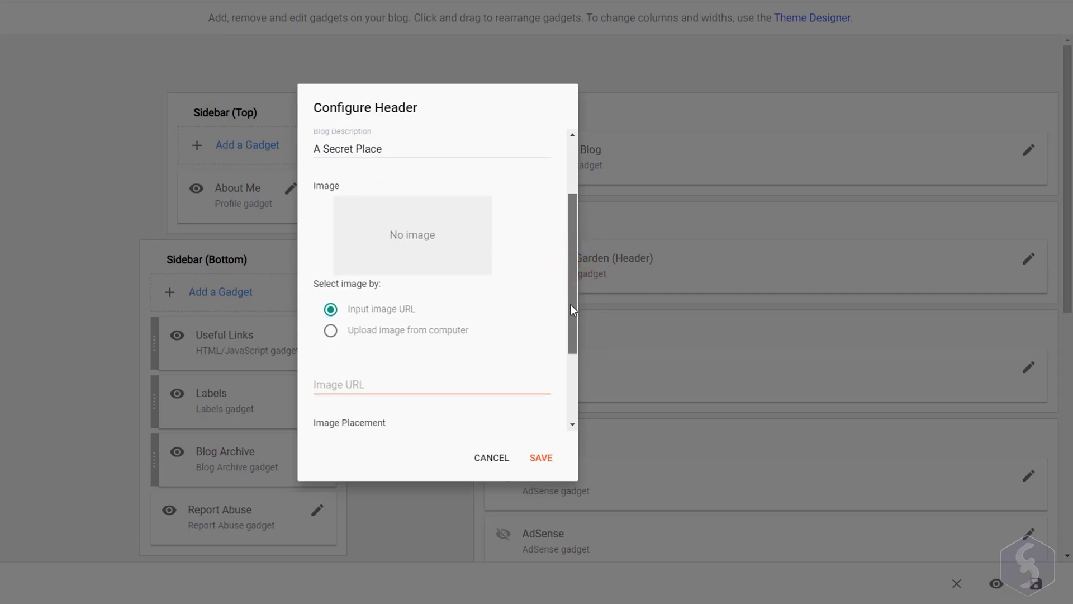
{"action": "left_click", "coordinate": [331, 333]}
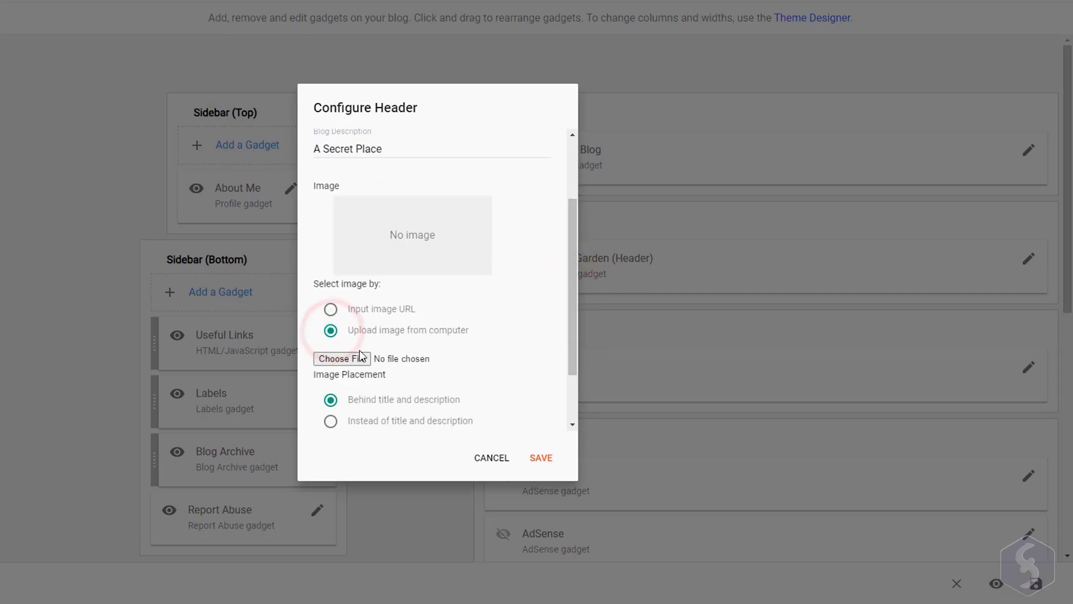
{"action": "left_click", "coordinate": [359, 363]}
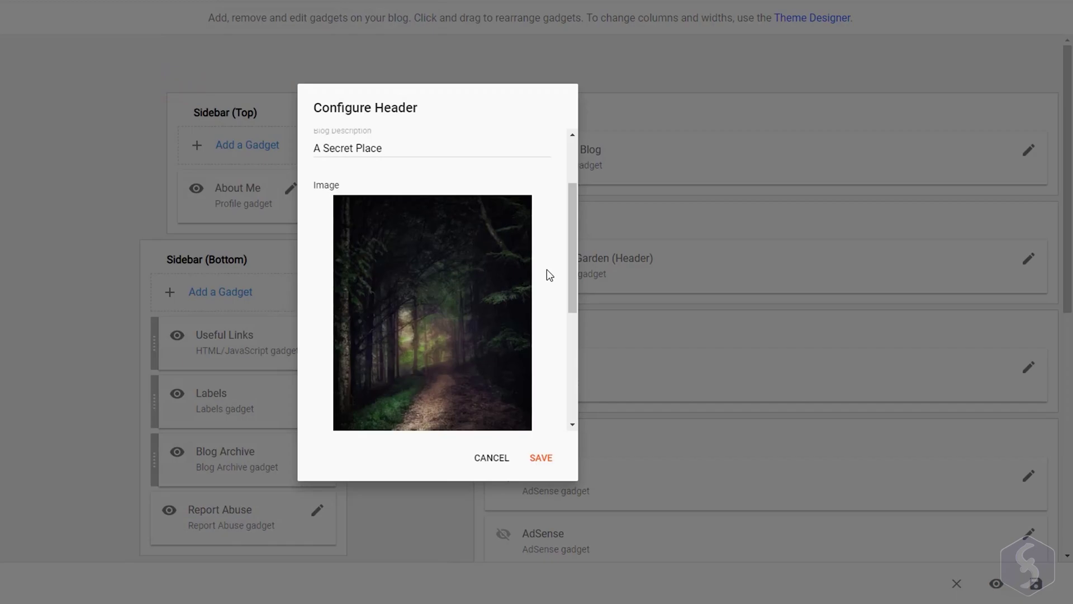
{"action": "scroll", "coordinate": [546, 273], "scroll_direction": "down", "scroll_amount": 3}
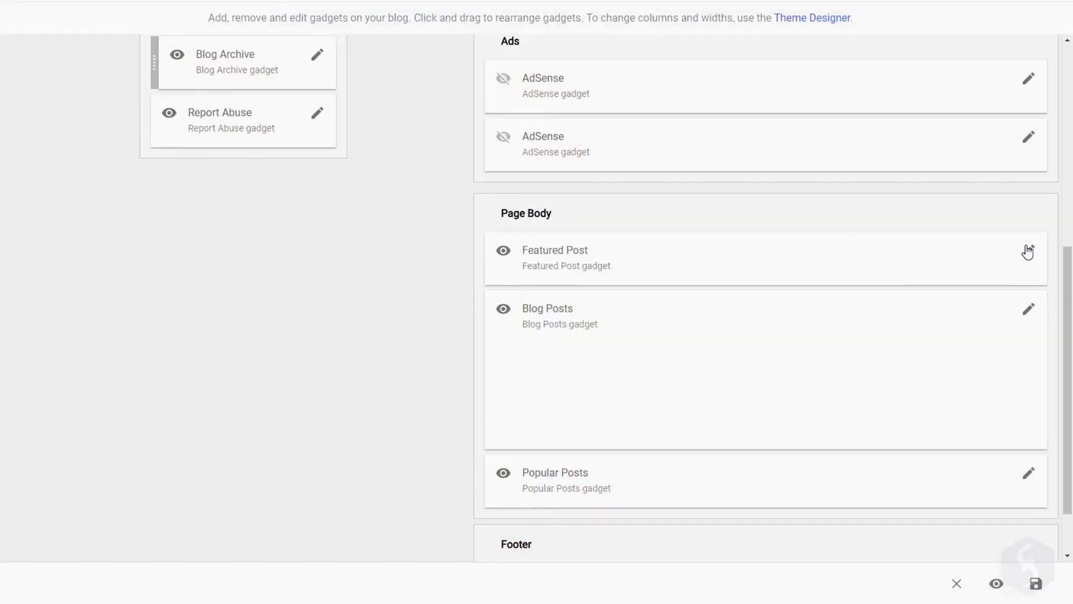
Step: Open and close the Featured Post and Blog Posts gadget settings
{"action": "left_click", "coordinate": [1028, 250]}
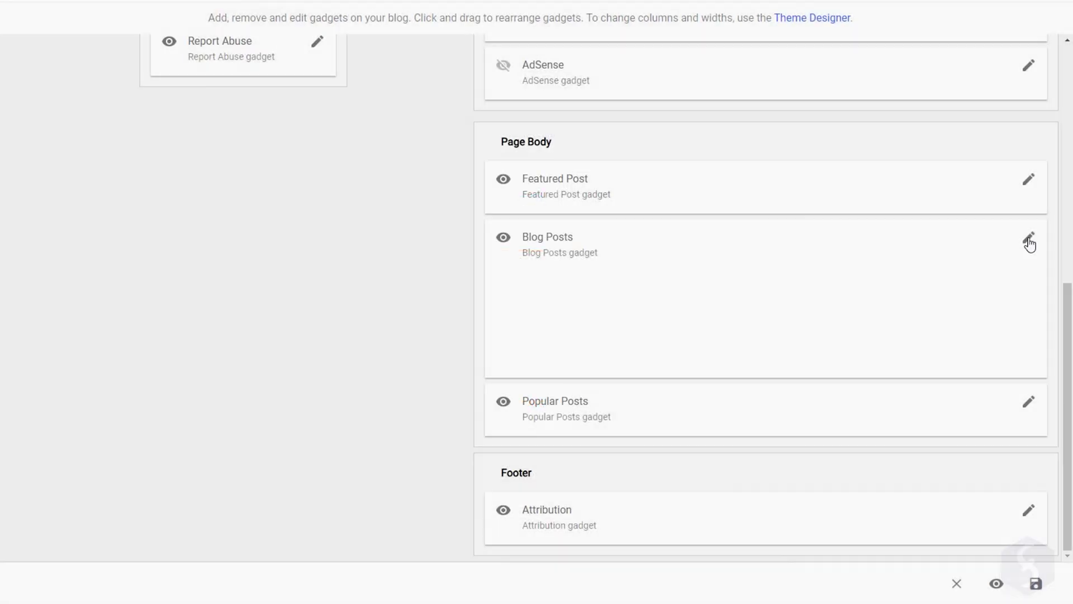
{"action": "left_click", "coordinate": [1029, 240]}
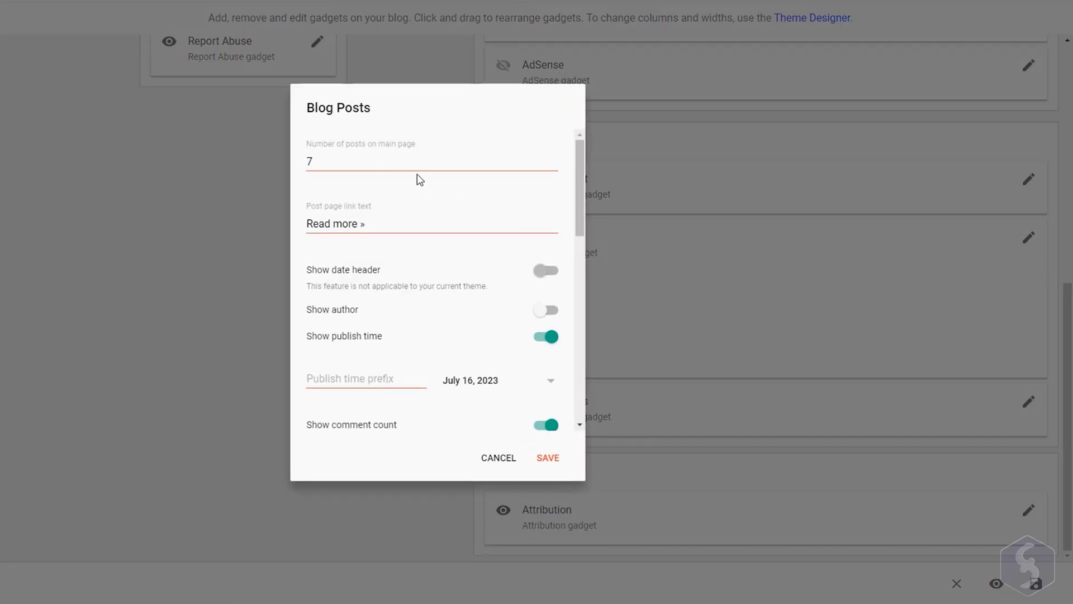
{"action": "scroll", "coordinate": [473, 333], "scroll_direction": "down", "scroll_amount": 2}
{"action": "scroll", "coordinate": [474, 334], "scroll_direction": "down", "scroll_amount": 2}
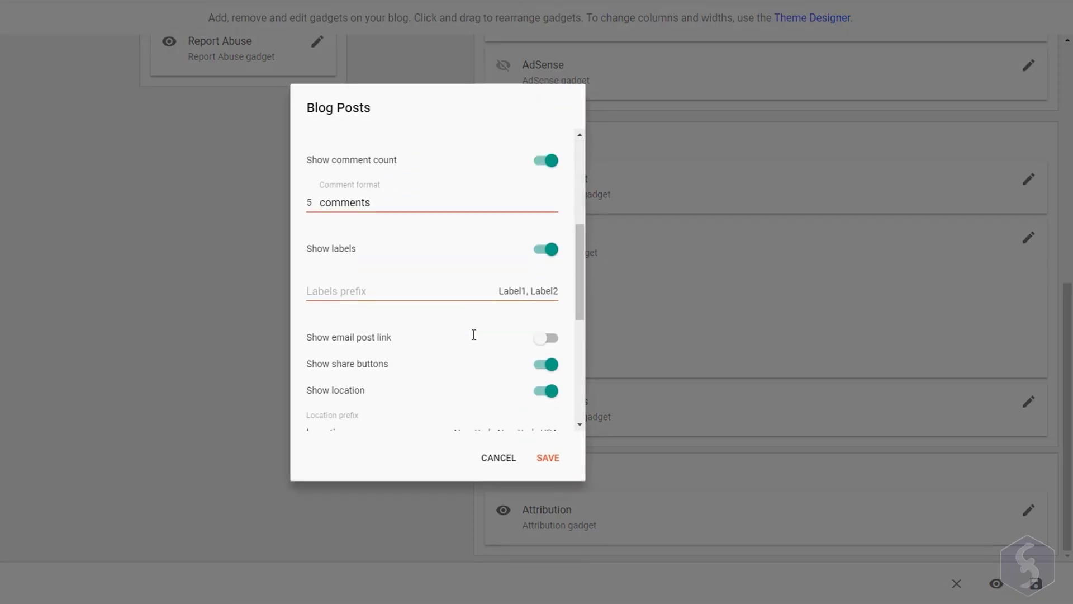
{"action": "left_click", "coordinate": [686, 500]}
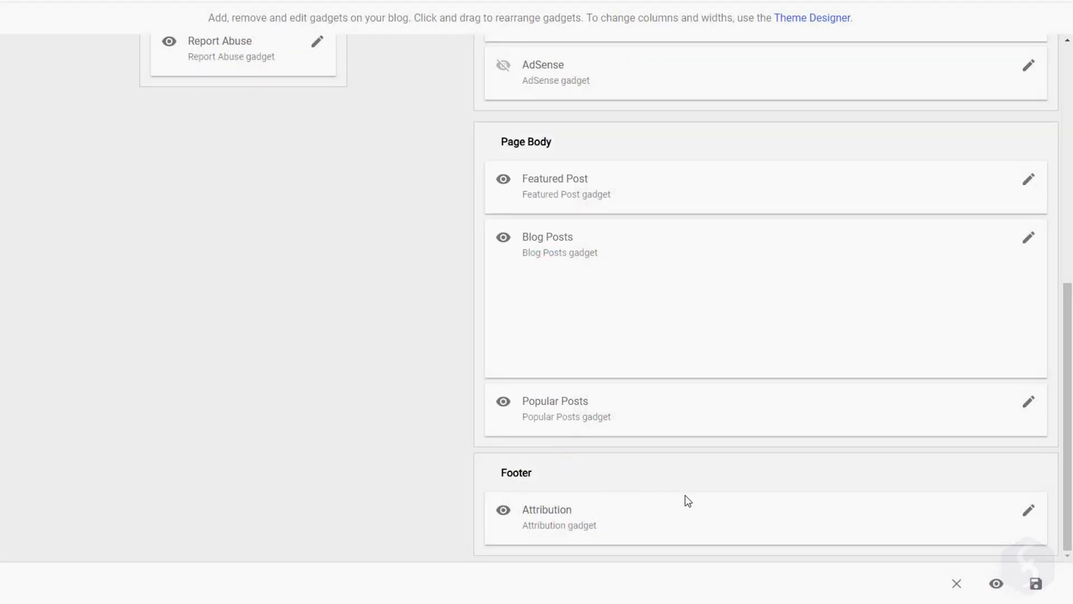
Step: Set the footer Attribution to '© The Secret Garden' and check it on the live blog
{"action": "left_click", "coordinate": [1029, 513]}
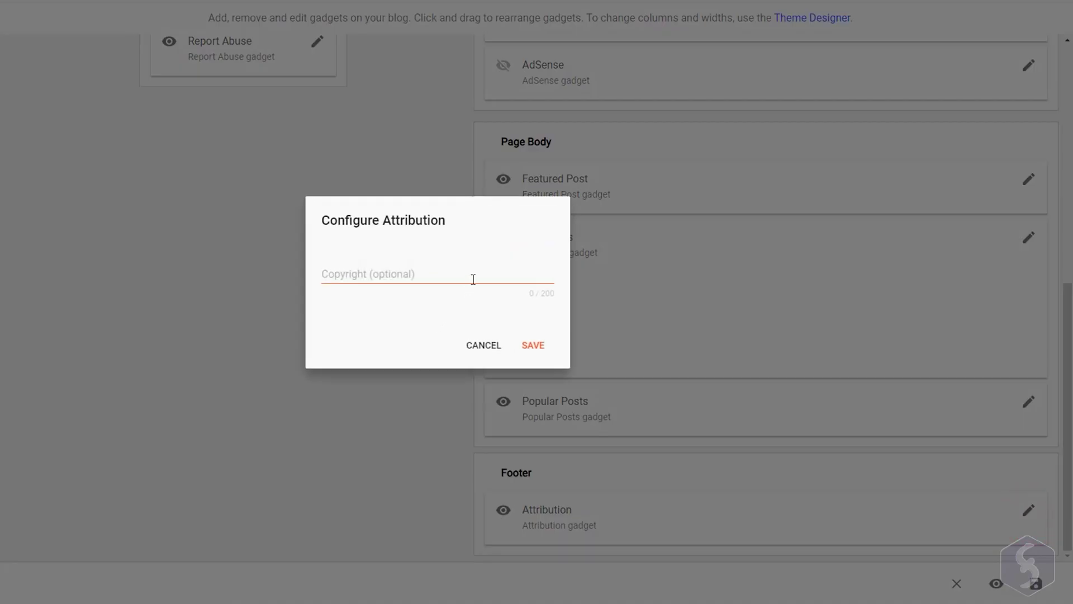
{"action": "left_click", "coordinate": [473, 278]}
{"action": "type", "text": "© The Secret Garden"}
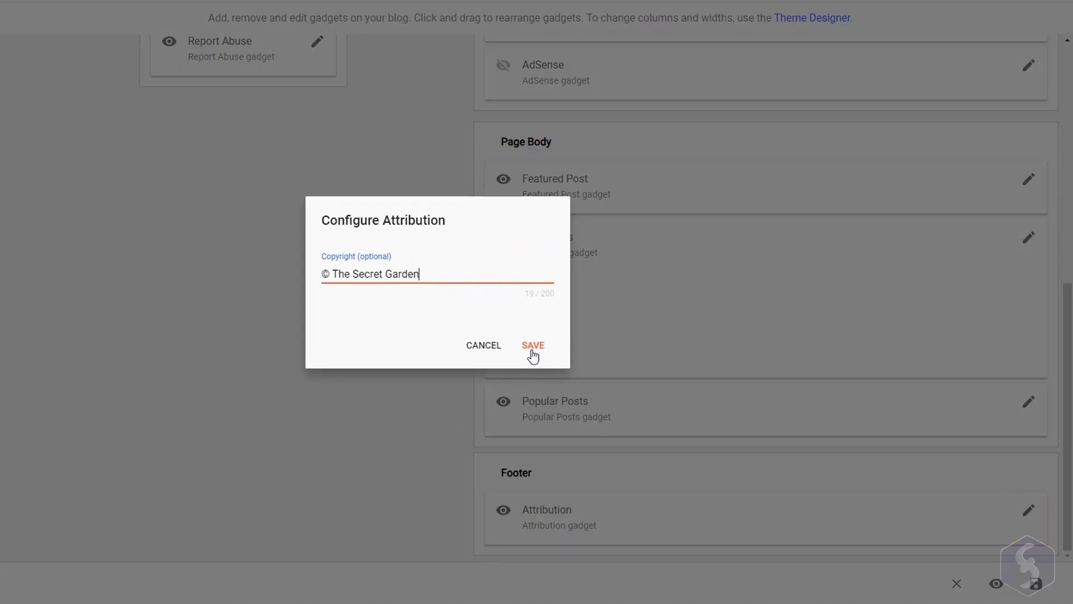
{"action": "left_click", "coordinate": [532, 354]}
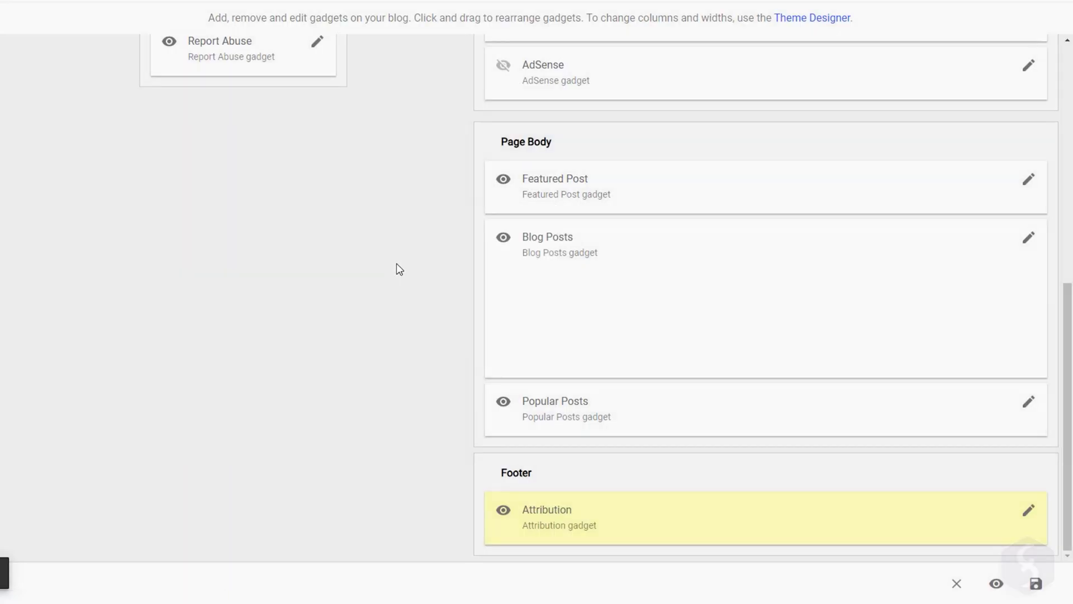
{"action": "left_click_drag", "start_coordinate": [651, 572], "coordinate": [574, 575]}
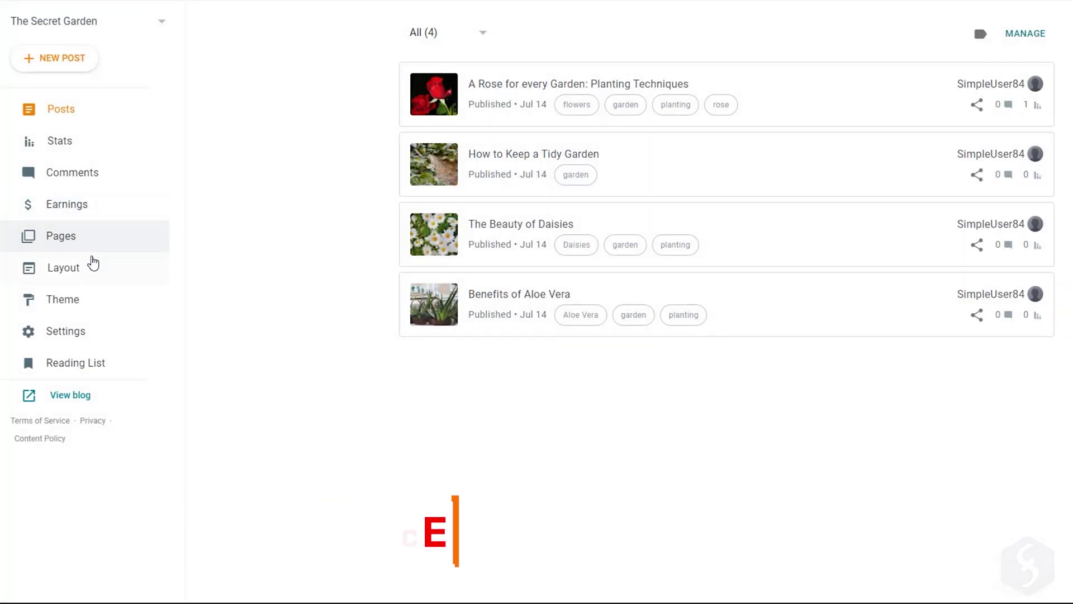
Step: From the theme gallery, open the Contempo Aqua theme preview in a new browser tab
{"action": "left_click", "coordinate": [88, 299]}
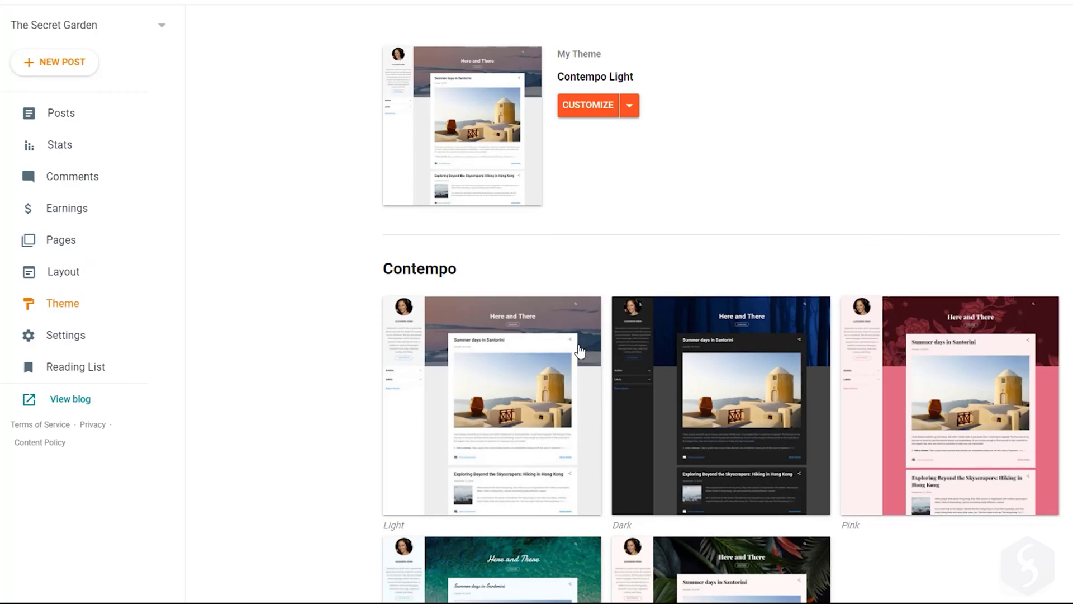
{"action": "scroll", "coordinate": [894, 242], "scroll_direction": "down", "scroll_amount": 3}
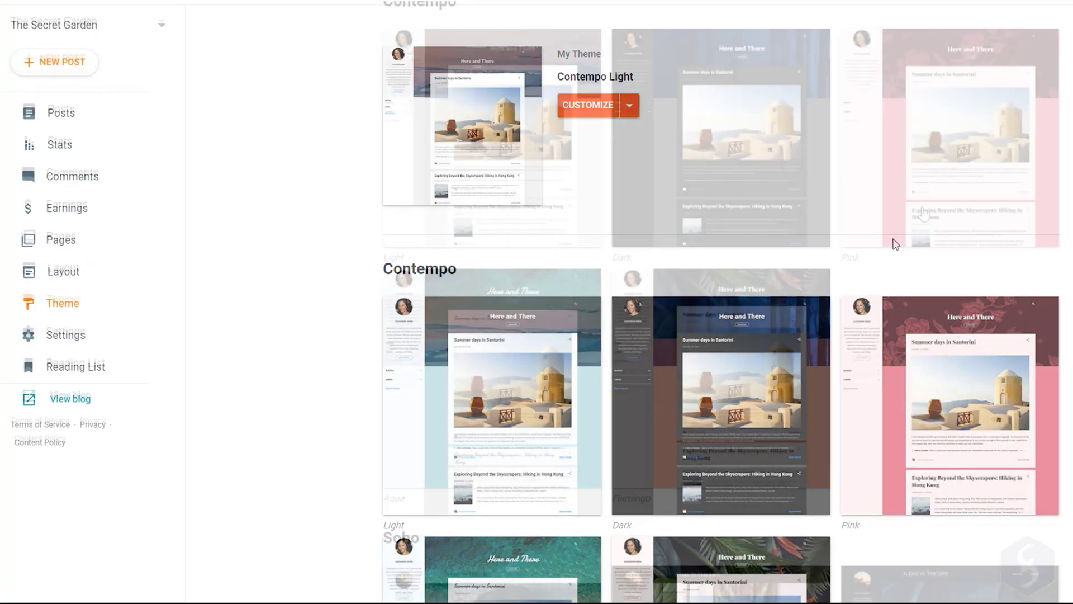
{"action": "left_click", "coordinate": [539, 347]}
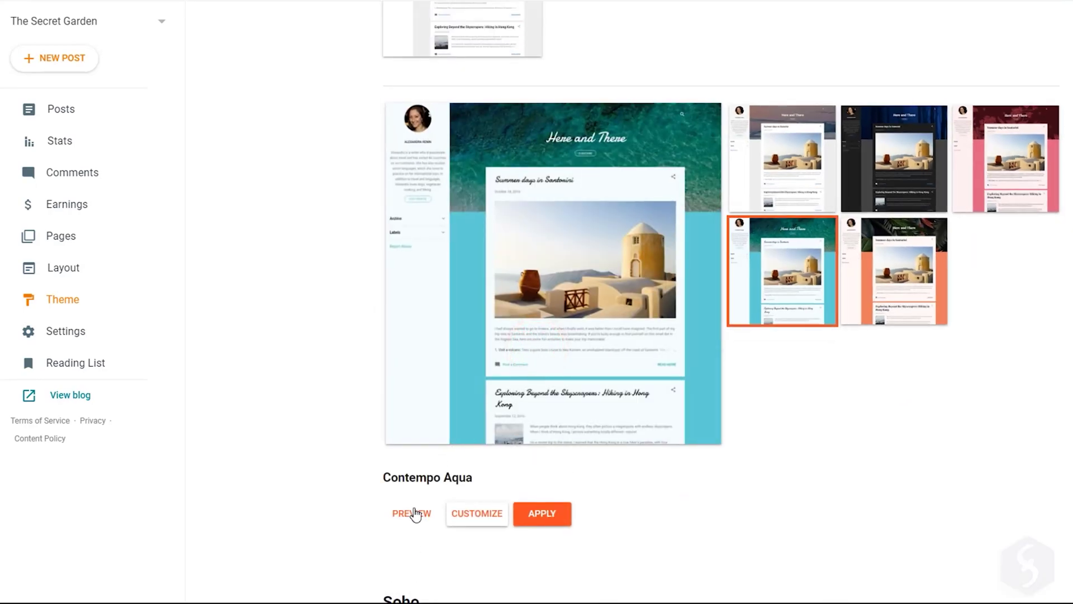
{"action": "right_click", "coordinate": [414, 513]}
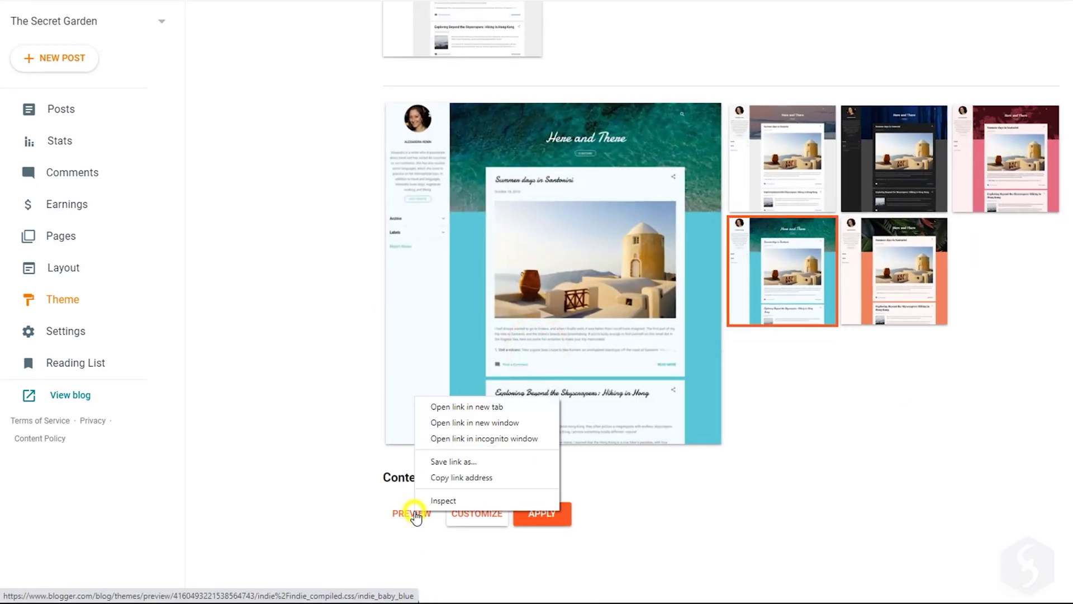
{"action": "left_click", "coordinate": [459, 412]}
{"action": "scroll", "coordinate": [935, 261], "scroll_direction": "down", "scroll_amount": 3}
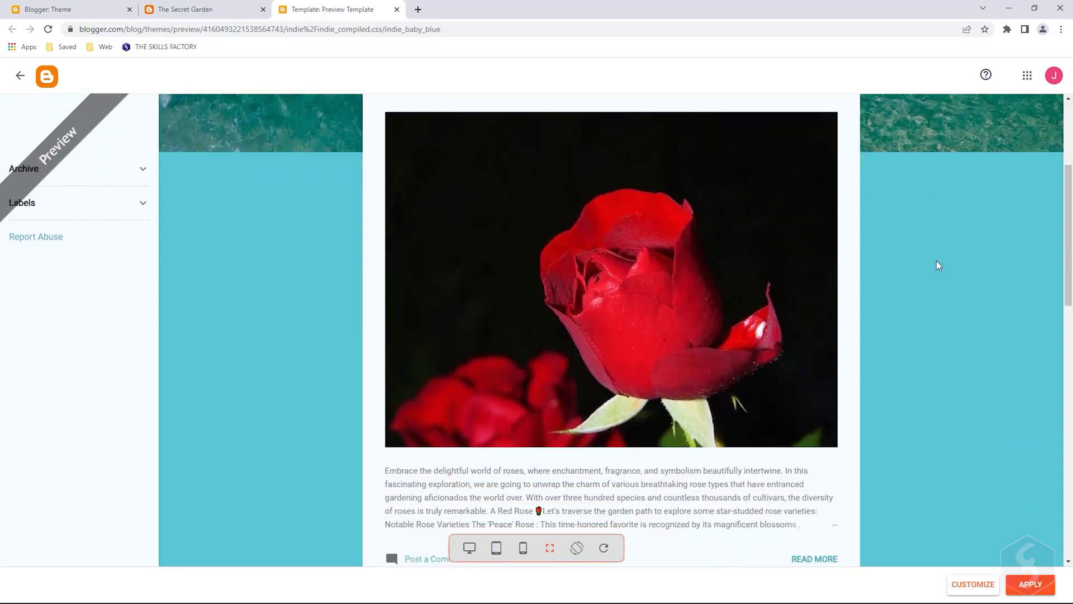
{"action": "scroll", "coordinate": [937, 260], "scroll_direction": "down", "scroll_amount": 2}
{"action": "scroll", "coordinate": [936, 261], "scroll_direction": "down", "scroll_amount": 2}
{"action": "scroll", "coordinate": [938, 266], "scroll_direction": "up", "scroll_amount": 1}
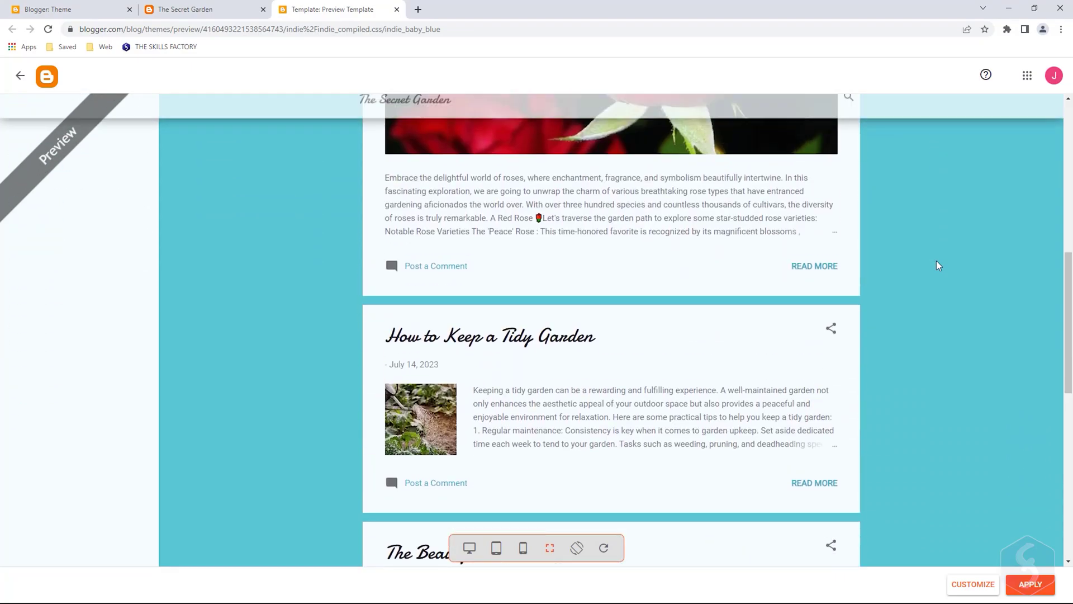
{"action": "scroll", "coordinate": [937, 266], "scroll_direction": "up", "scroll_amount": 2}
{"action": "scroll", "coordinate": [936, 266], "scroll_direction": "up", "scroll_amount": 5}
{"action": "scroll", "coordinate": [934, 260], "scroll_direction": "up", "scroll_amount": 1}
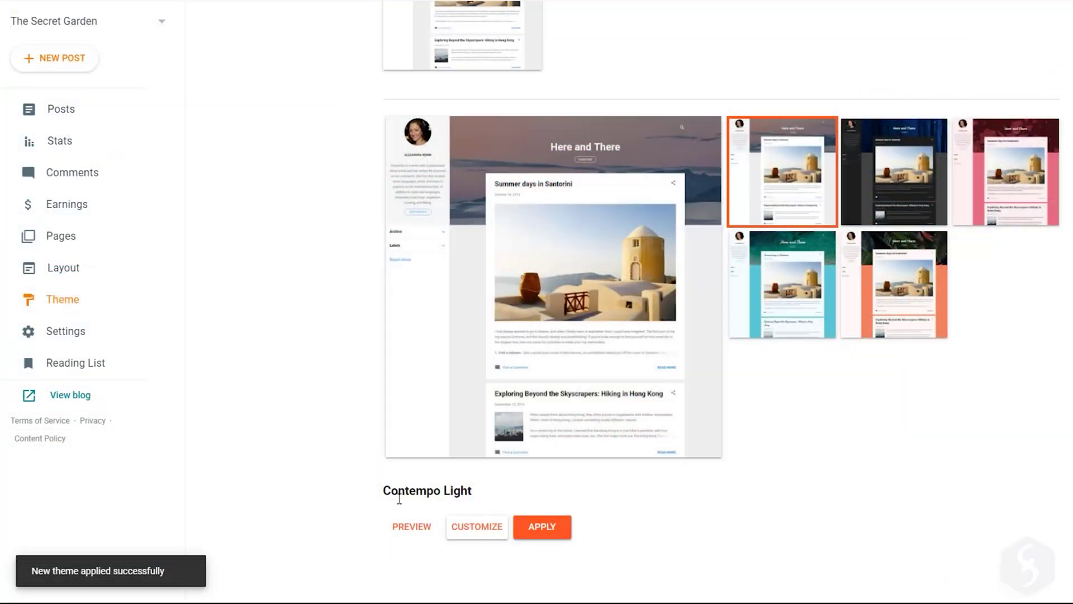
Step: Customize the theme with the Home & Garden pillows background and a dark blue main colour
{"action": "left_click", "coordinate": [480, 534]}
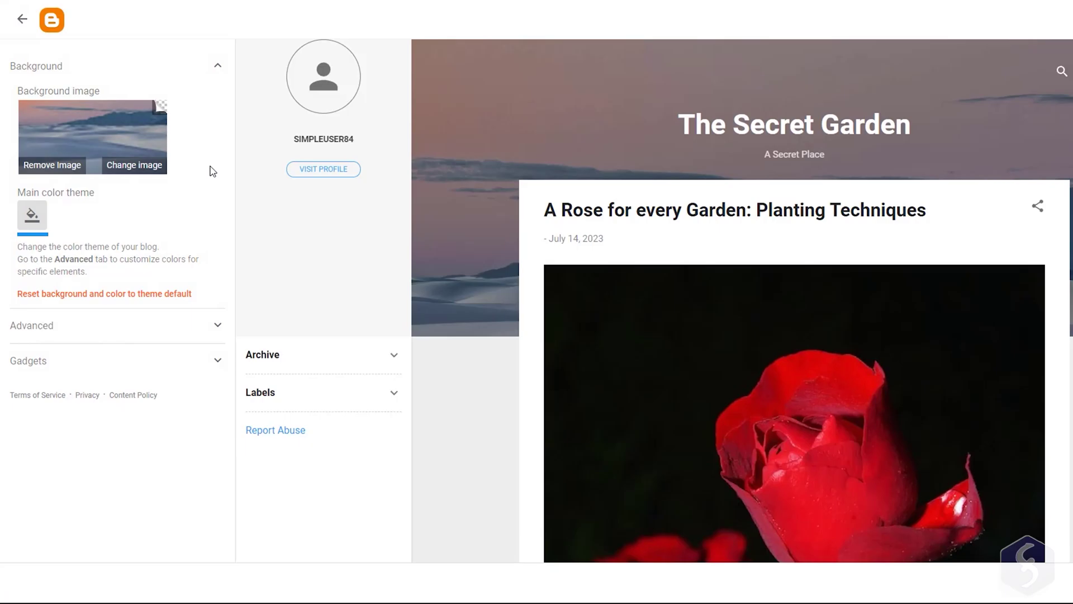
{"action": "left_click", "coordinate": [151, 165]}
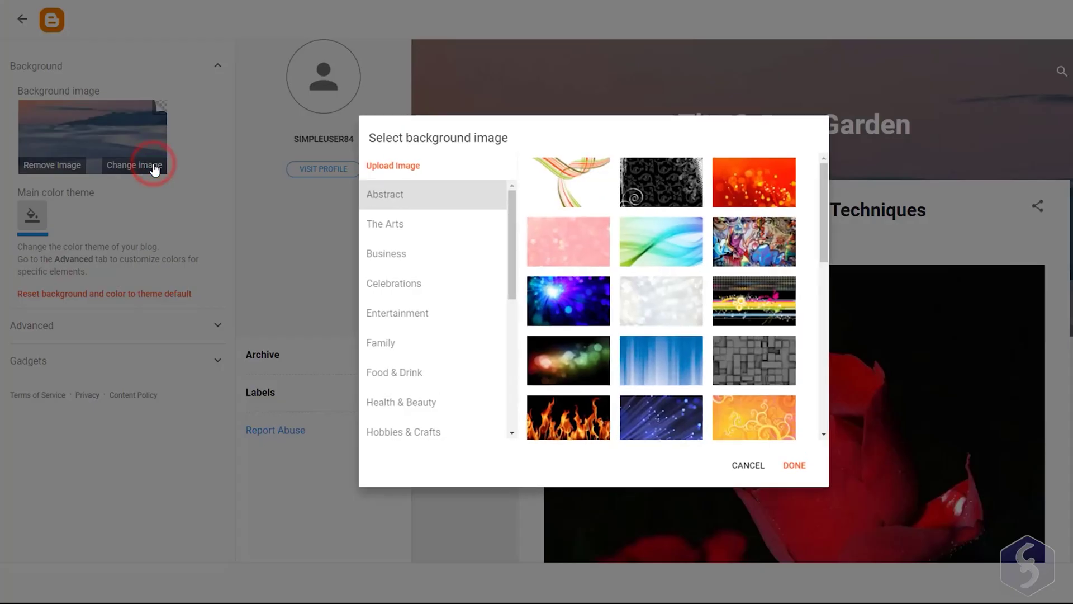
{"action": "scroll", "coordinate": [470, 368], "scroll_direction": "down", "scroll_amount": 1}
{"action": "left_click", "coordinate": [473, 397]}
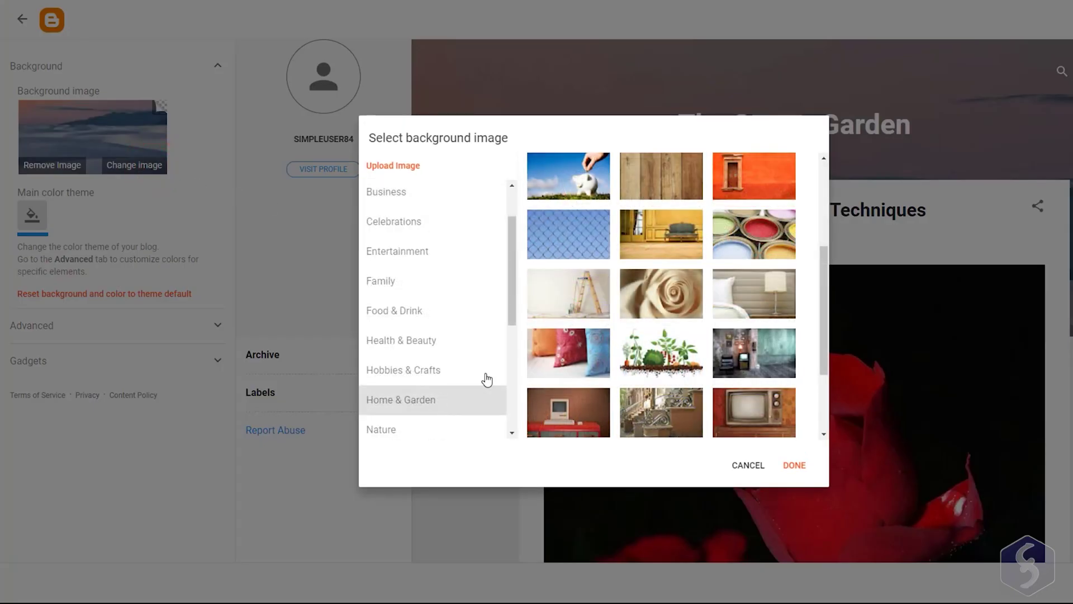
{"action": "left_click", "coordinate": [588, 354]}
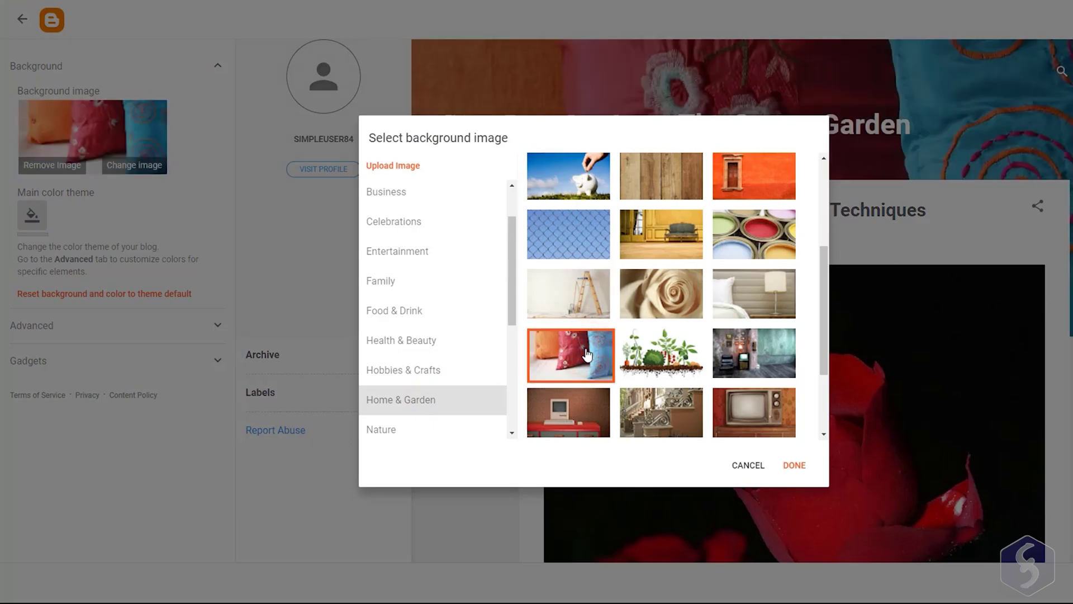
{"action": "left_click", "coordinate": [788, 467]}
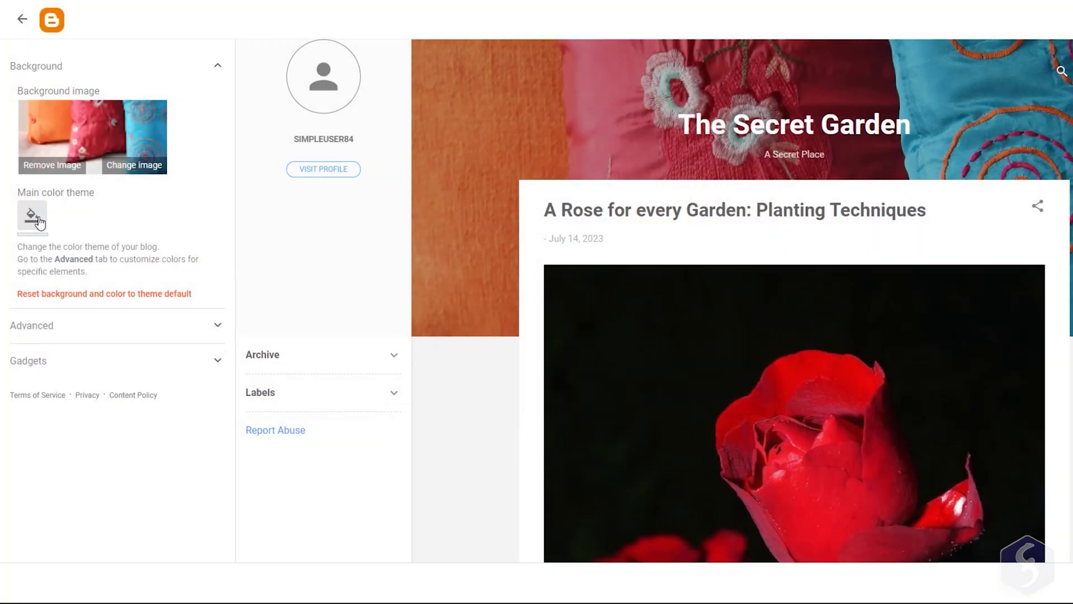
{"action": "left_click", "coordinate": [36, 218]}
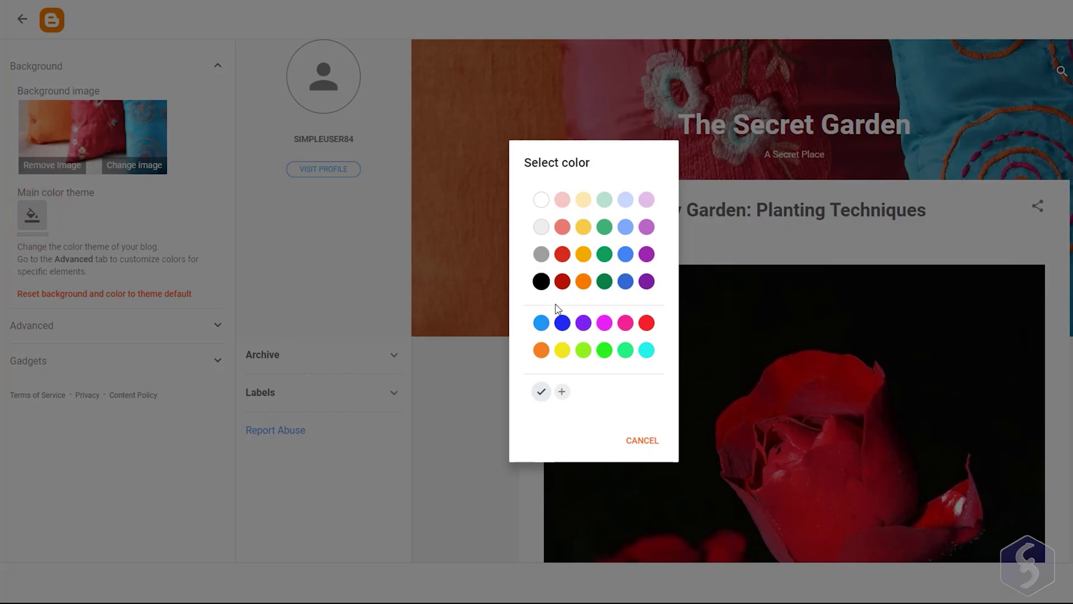
{"action": "left_click", "coordinate": [560, 327]}
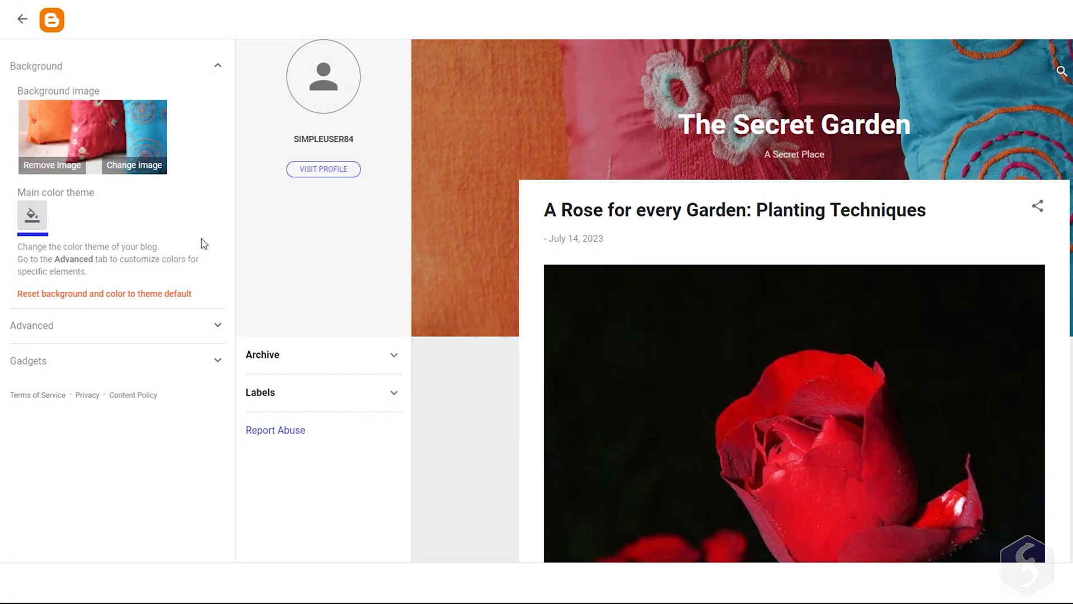
Step: Under Advanced Backgrounds, increase the header background height and keep the post background white
{"action": "left_click", "coordinate": [220, 328]}
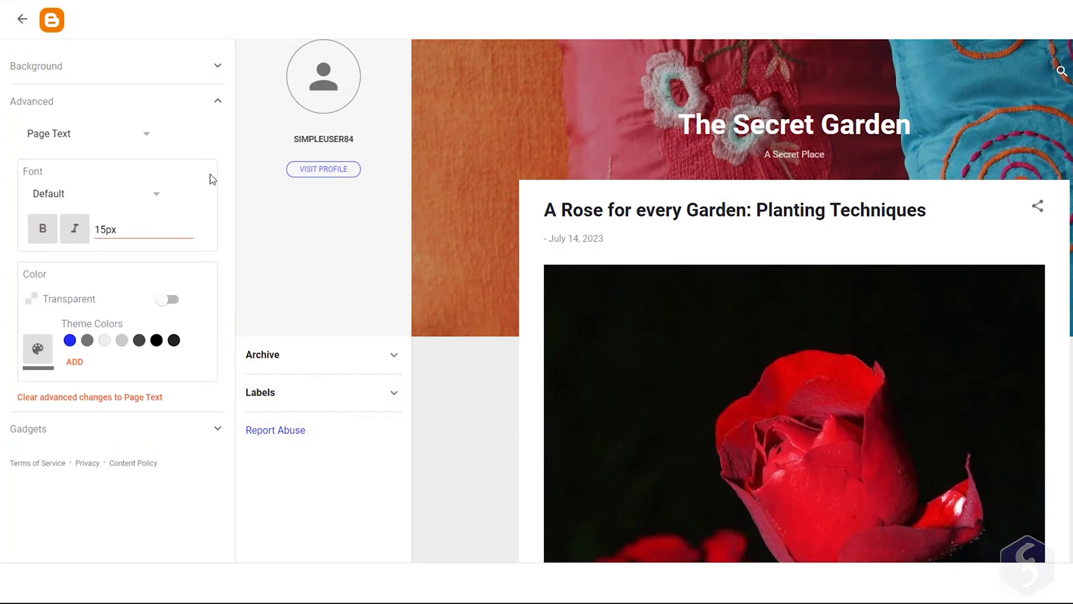
{"action": "left_click", "coordinate": [151, 139]}
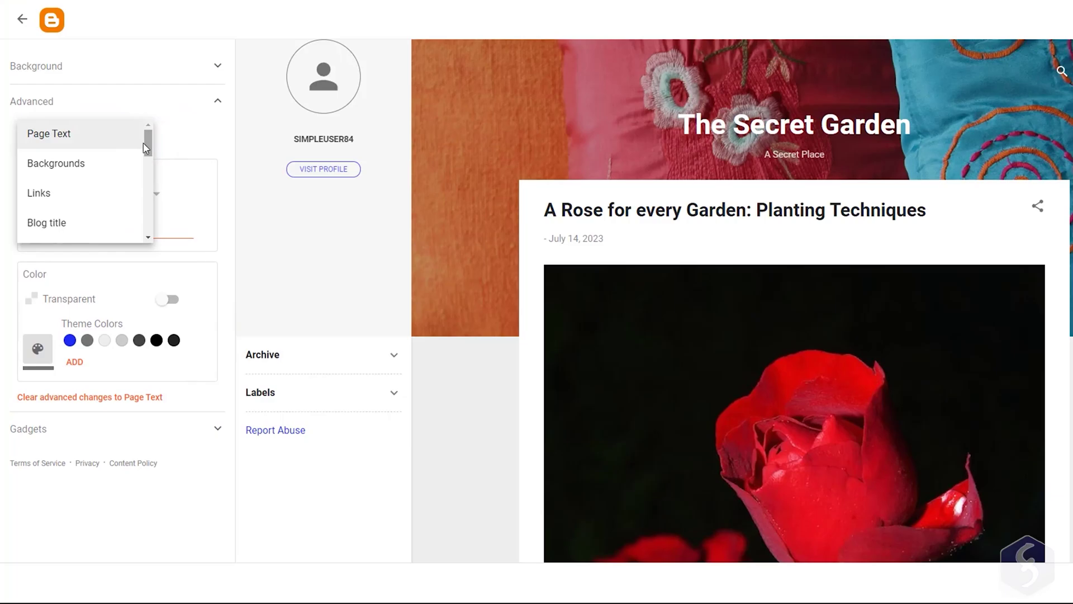
{"action": "left_click", "coordinate": [114, 173]}
{"action": "left_click_drag", "start_coordinate": [73, 190], "coordinate": [89, 192]}
{"action": "scroll", "coordinate": [89, 191], "scroll_direction": "down", "scroll_amount": 3}
{"action": "left_click", "coordinate": [71, 341]}
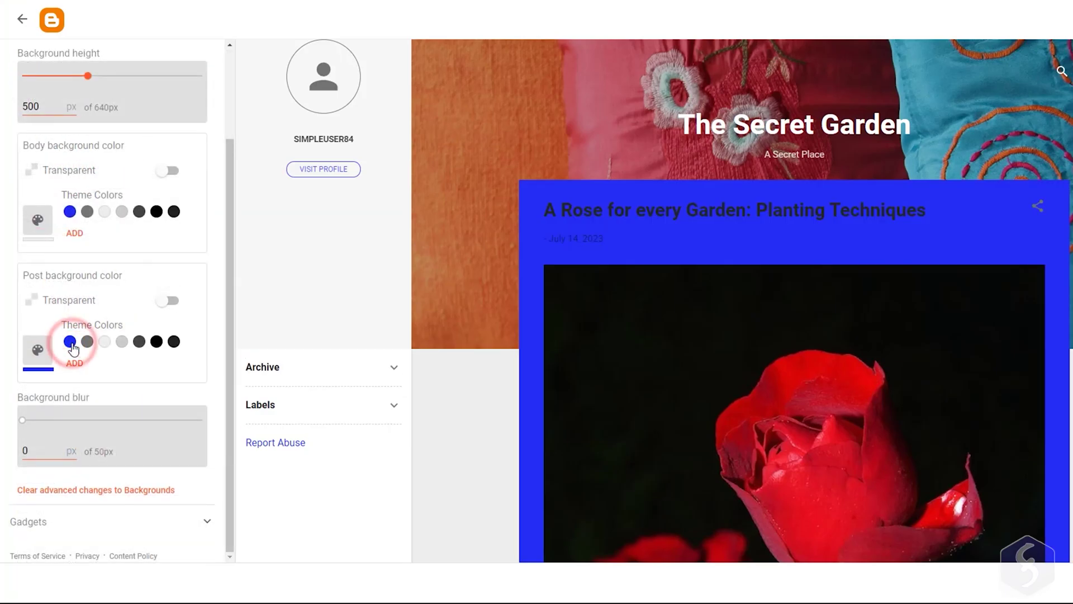
{"action": "left_click", "coordinate": [37, 349]}
{"action": "left_click", "coordinate": [541, 200]}
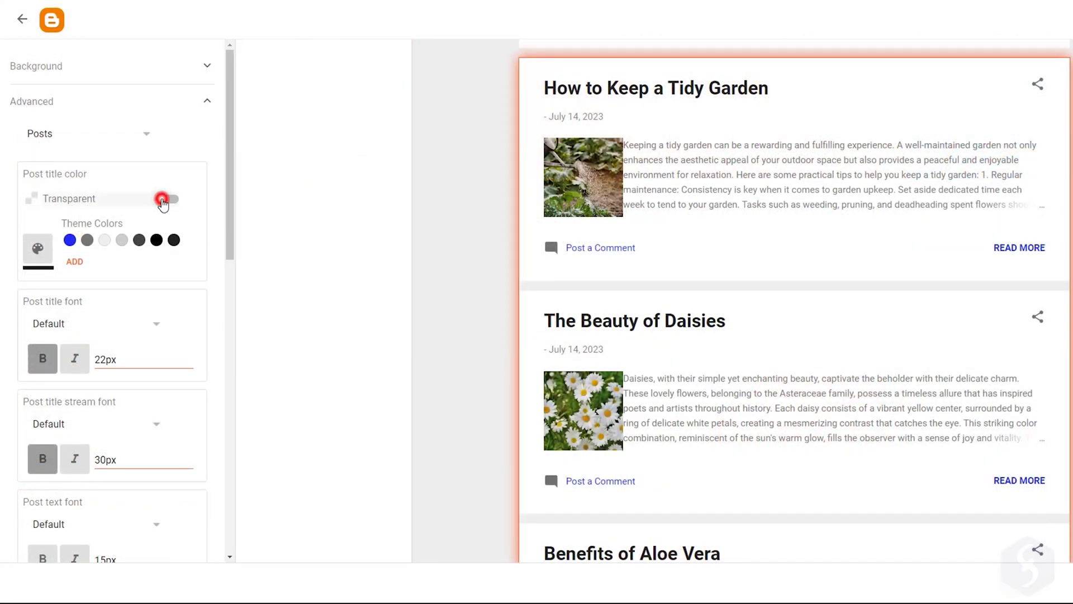
{"action": "left_click", "coordinate": [164, 202]}
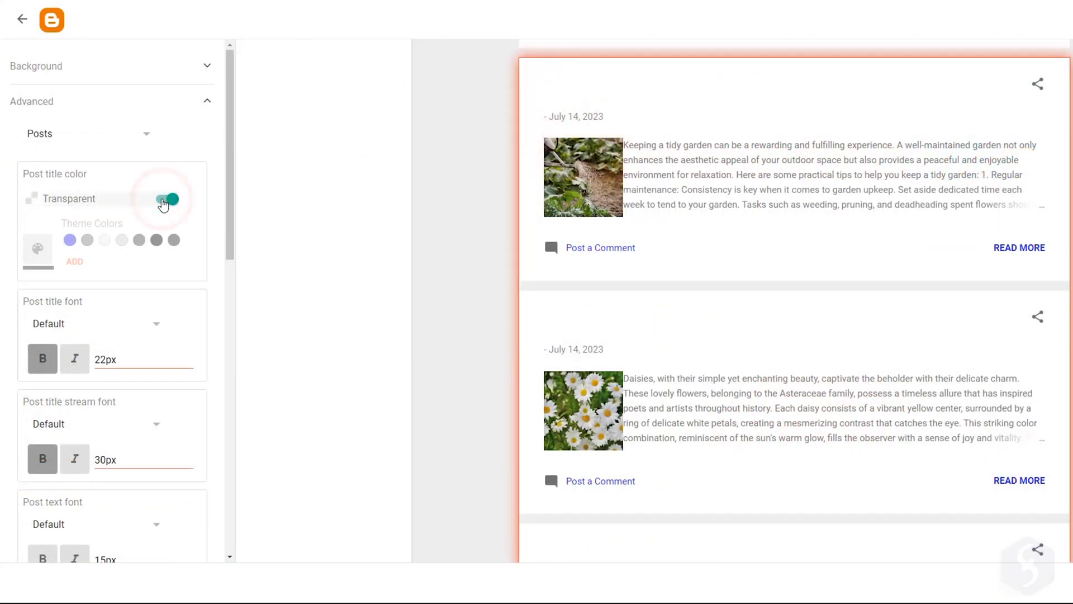
{"action": "scroll", "coordinate": [206, 254], "scroll_direction": "down", "scroll_amount": 1}
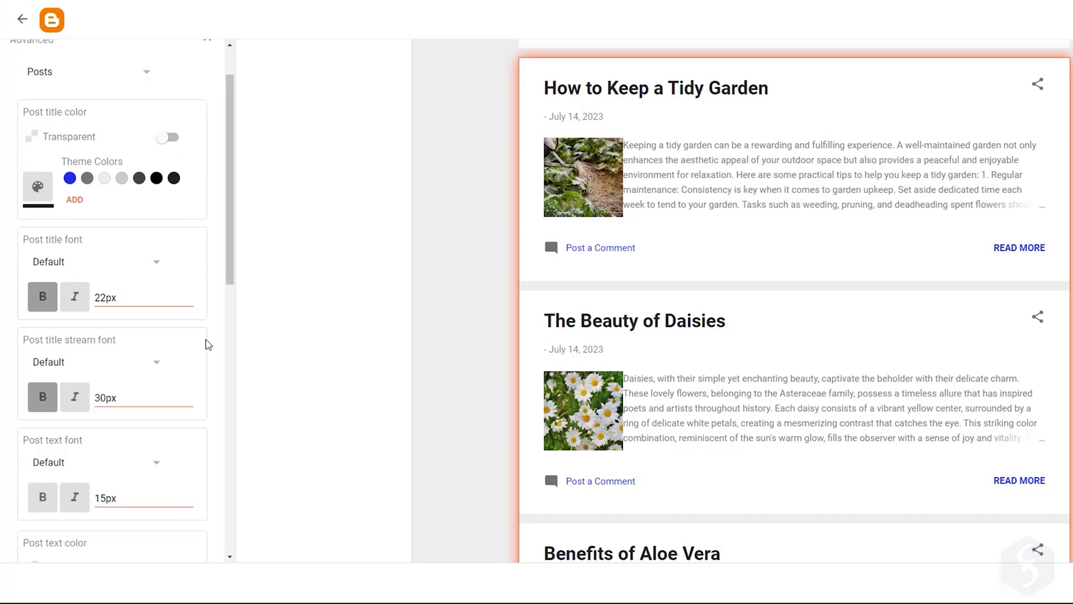
Step: Set the post title stream font to Georgia, save the theme, and reload the live blog
{"action": "left_click", "coordinate": [153, 366]}
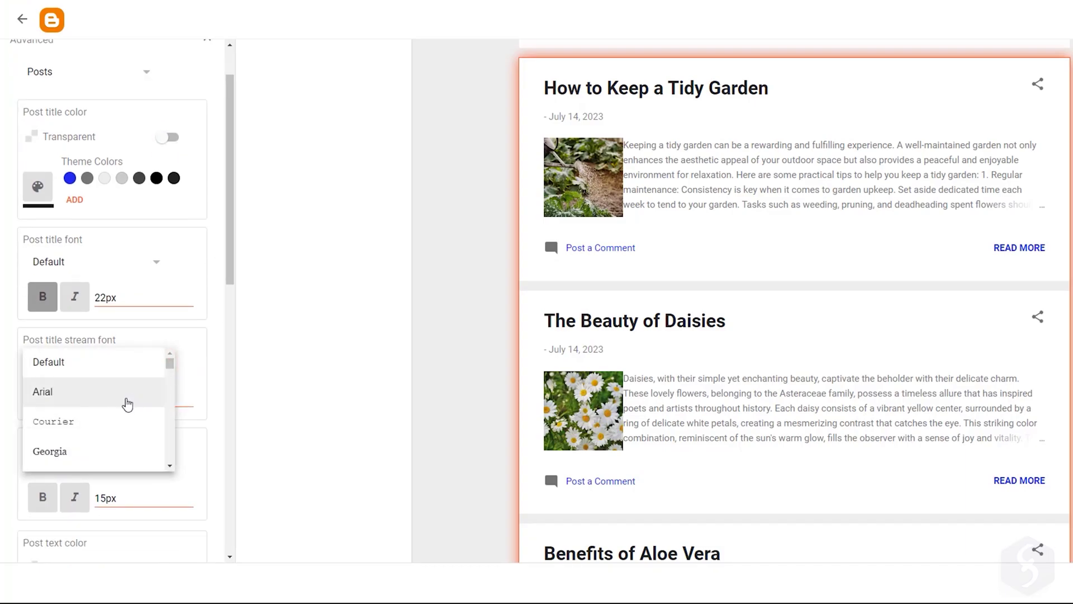
{"action": "left_click", "coordinate": [108, 451]}
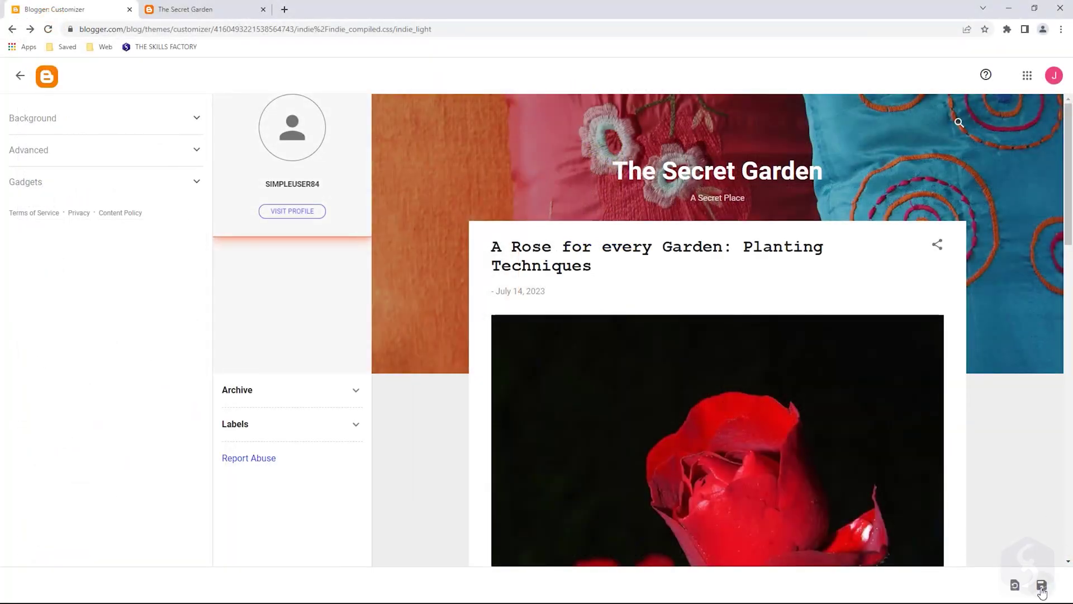
{"action": "left_click", "coordinate": [1042, 586]}
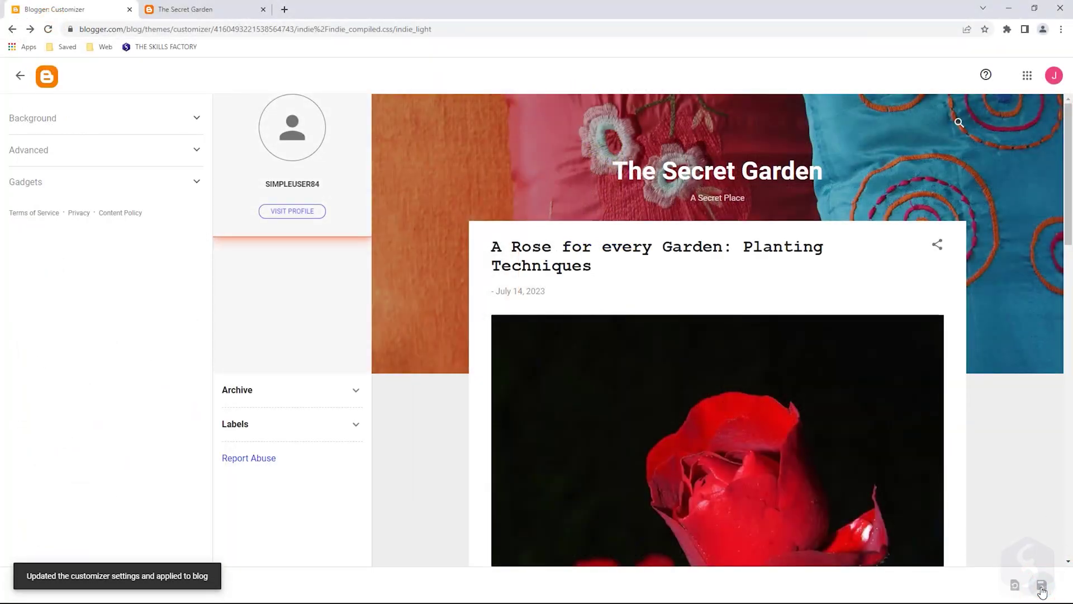
{"action": "left_click", "coordinate": [190, 10]}
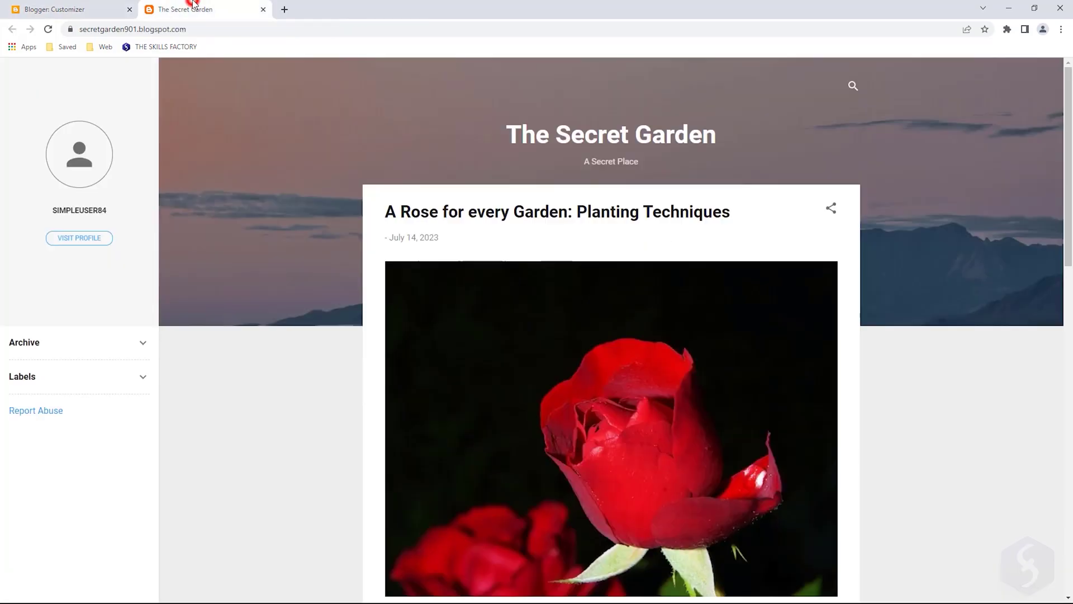
{"action": "left_click", "coordinate": [48, 29]}
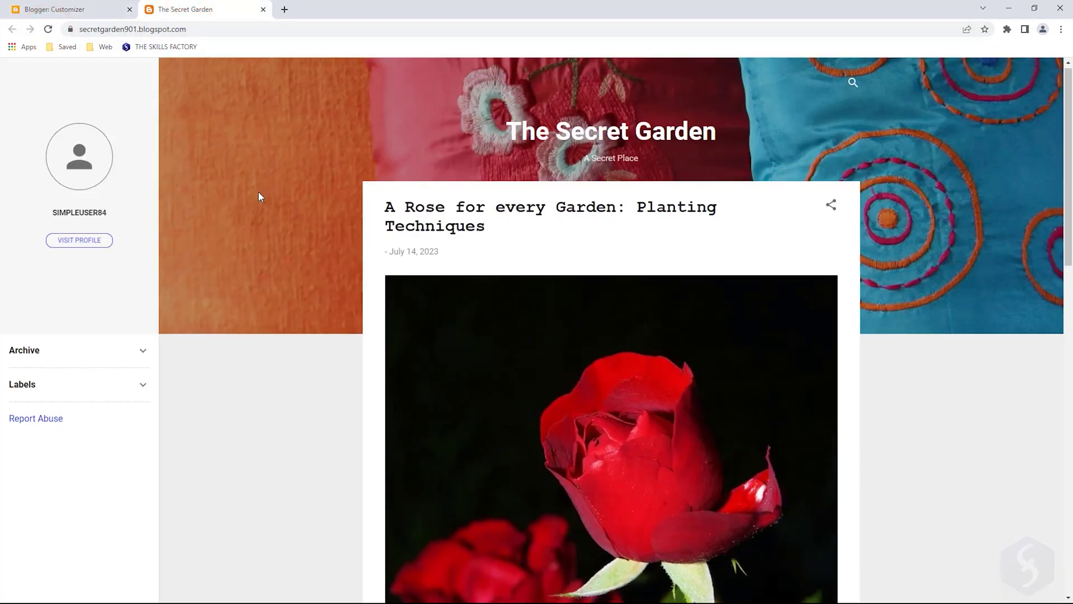
{"action": "scroll", "coordinate": [259, 192], "scroll_direction": "down", "scroll_amount": 3}
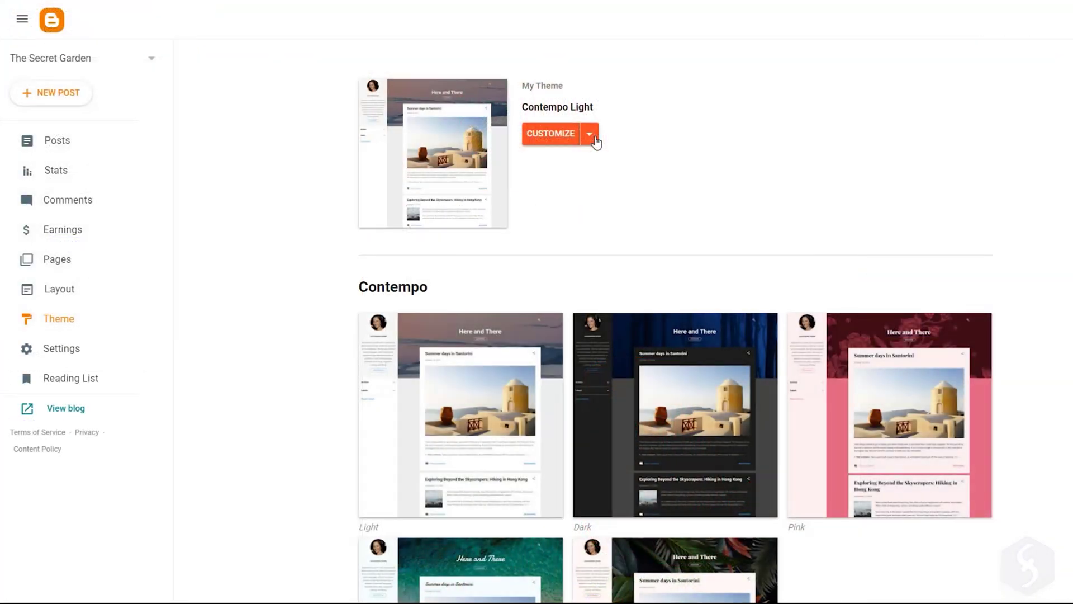
Step: Open the current theme's HTML code through the Customize dropdown's Edit HTML
{"action": "left_click", "coordinate": [592, 136]}
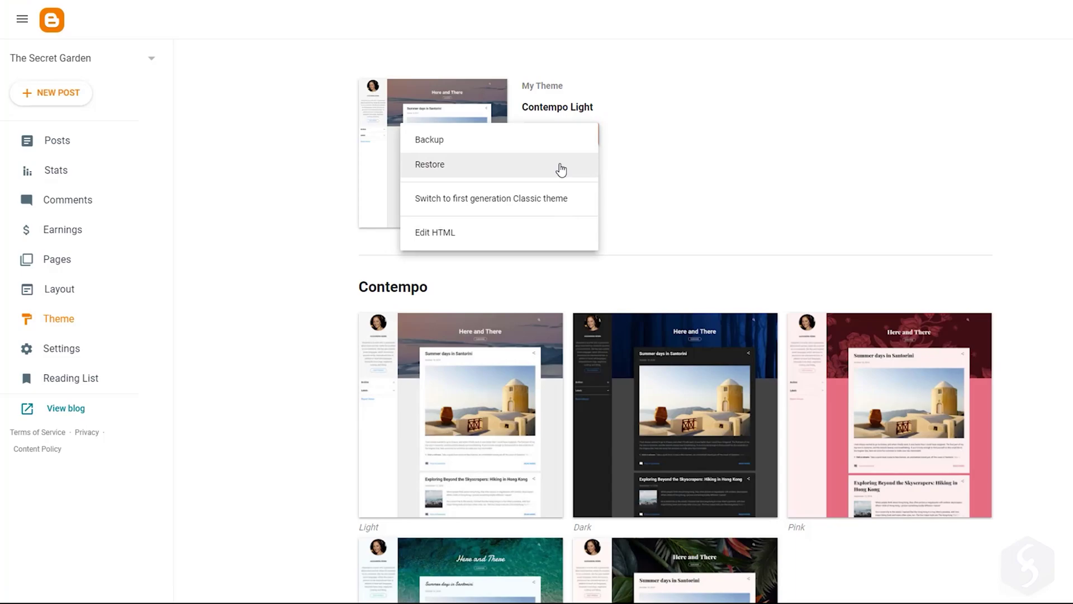
{"action": "left_click", "coordinate": [493, 235]}
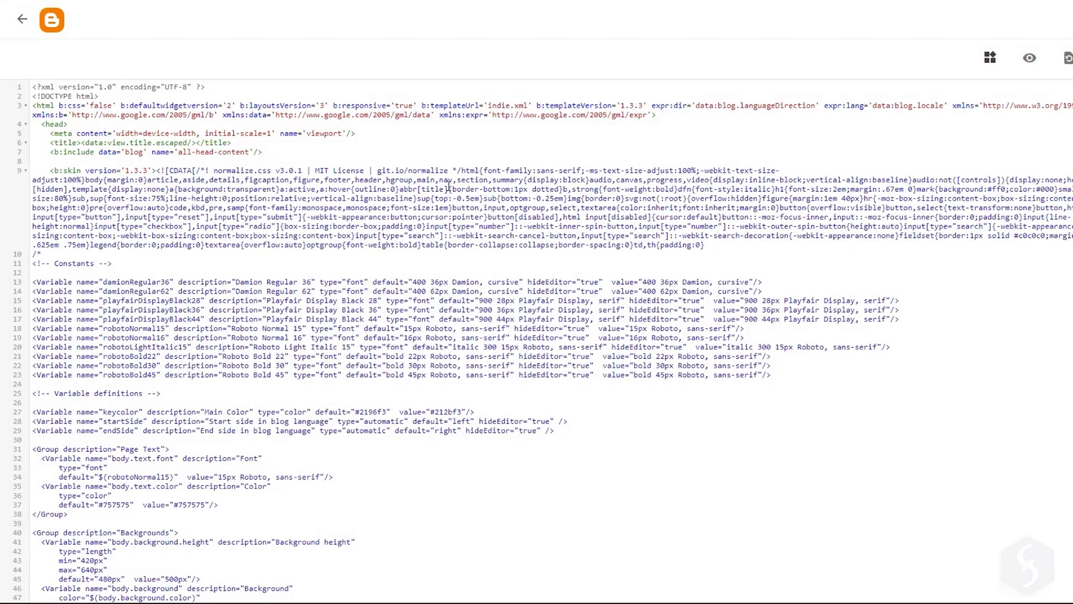
{"action": "scroll", "coordinate": [419, 218], "scroll_direction": "down", "scroll_amount": 2}
{"action": "scroll", "coordinate": [417, 215], "scroll_direction": "down", "scroll_amount": 2}
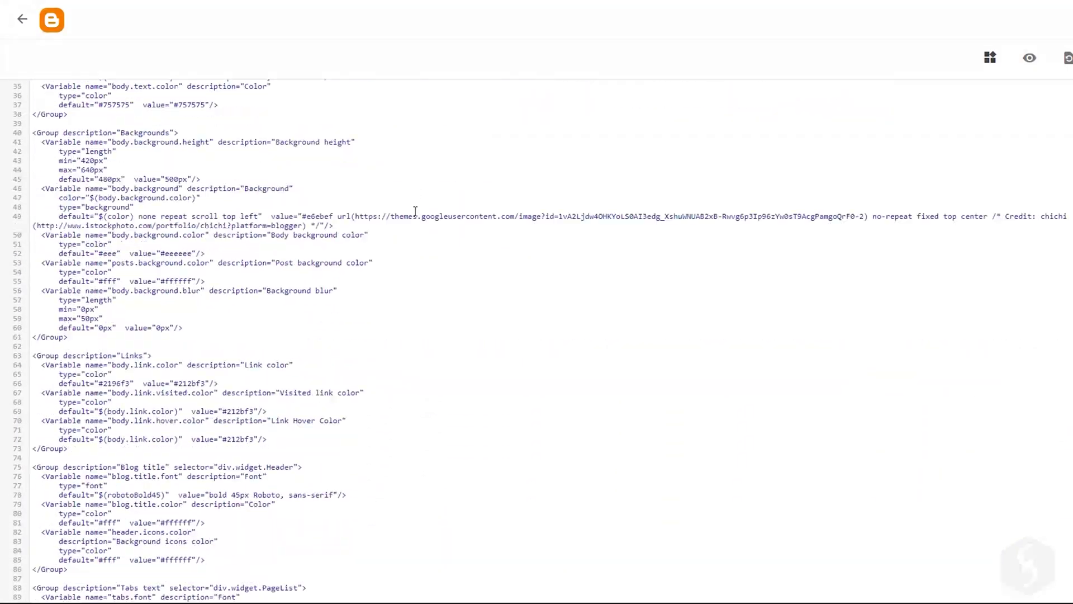
{"action": "scroll", "coordinate": [414, 211], "scroll_direction": "down", "scroll_amount": 2}
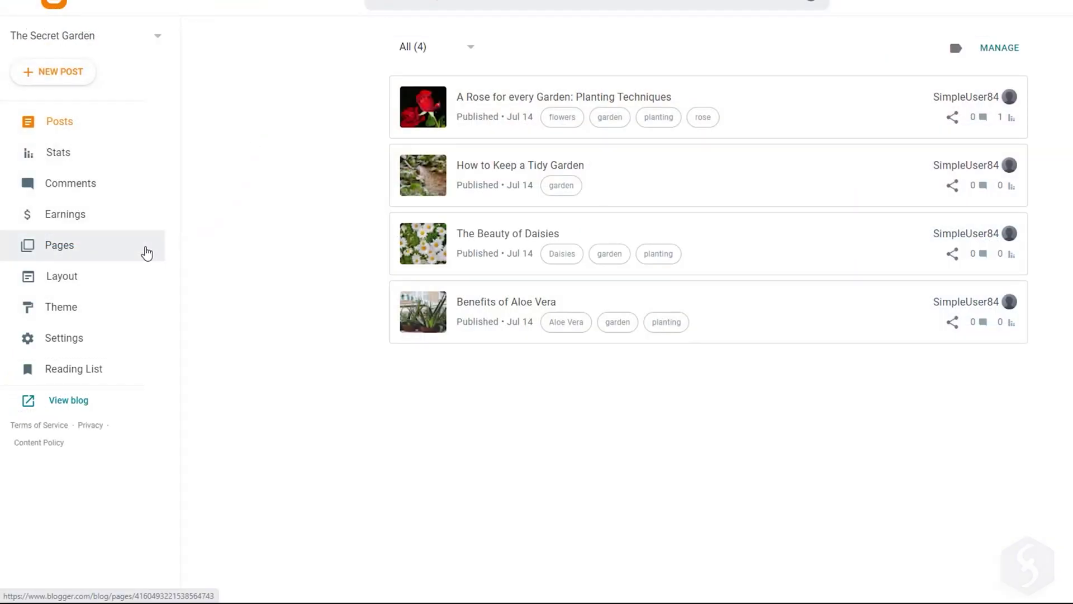
Step: Create a new page and paste in the prepared About Us content
{"action": "left_click", "coordinate": [145, 249]}
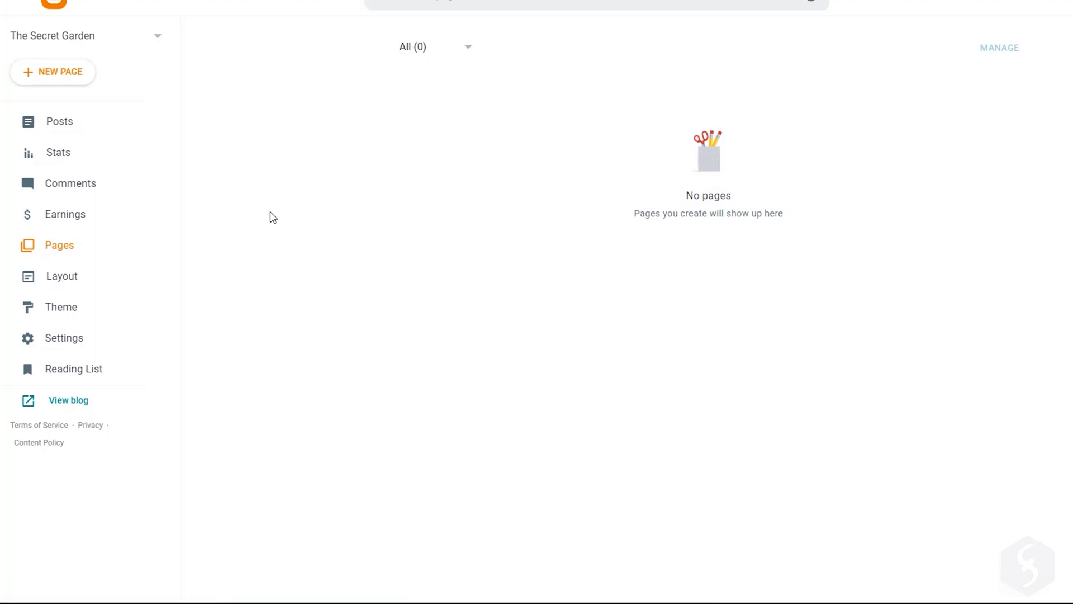
{"action": "left_click", "coordinate": [81, 83]}
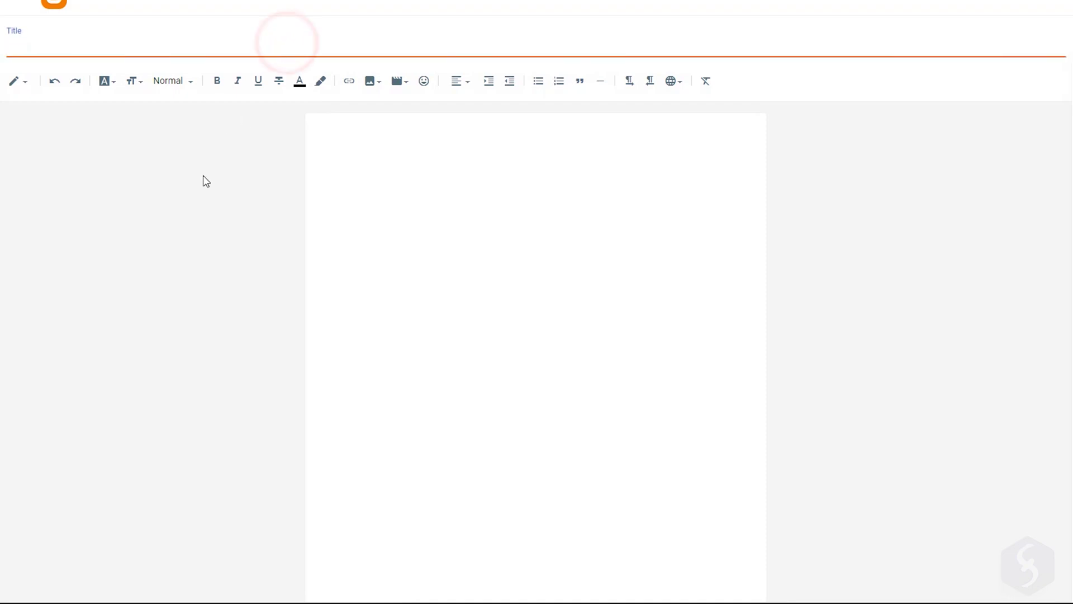
{"action": "type", "text": "About Us"}
{"action": "left_click", "coordinate": [347, 140]}
{"action": "key", "text": "ctrl+v"}
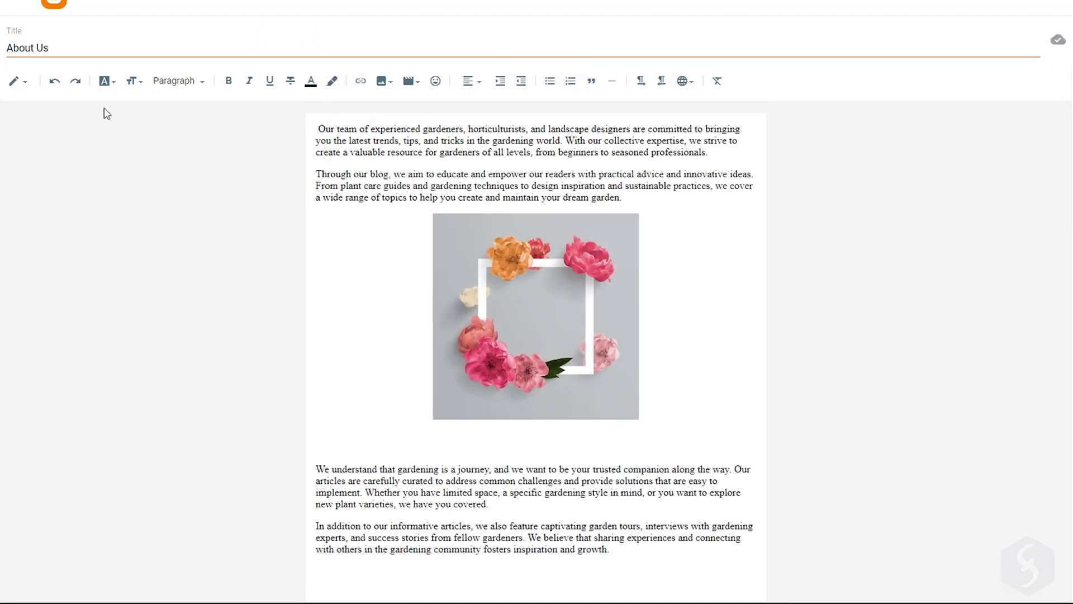
Step: Check the page in HTML view, then publish the About Us page
{"action": "left_click", "coordinate": [18, 80]}
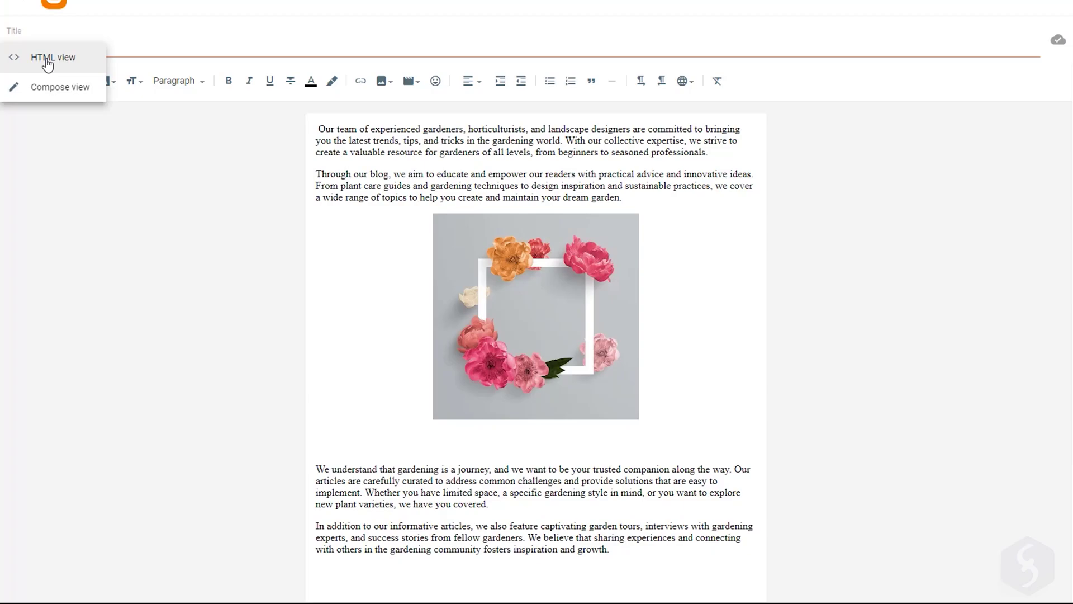
{"action": "left_click", "coordinate": [47, 61]}
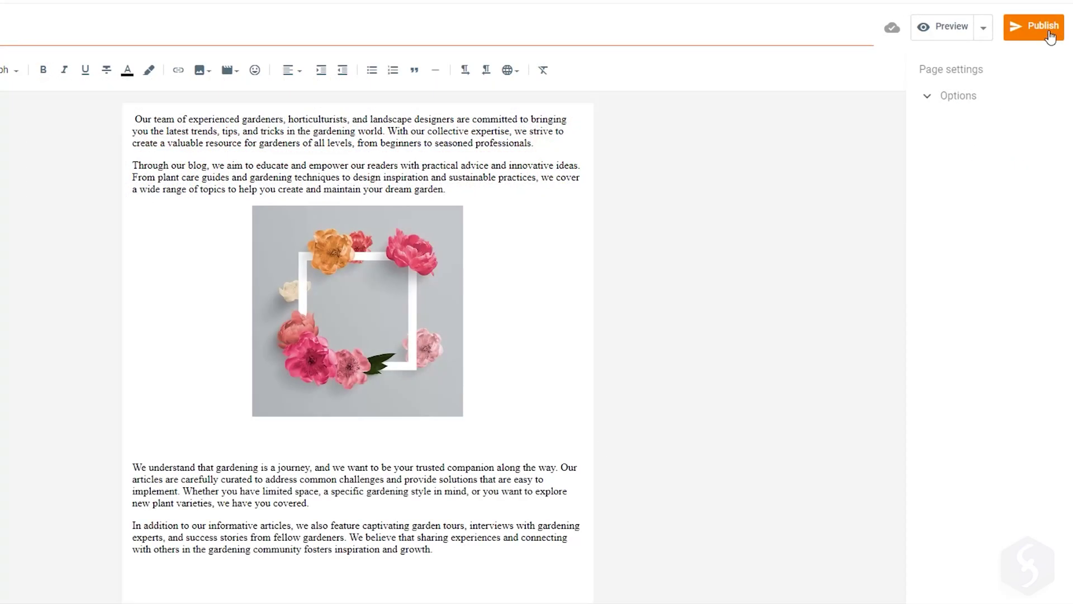
{"action": "left_click", "coordinate": [1048, 37]}
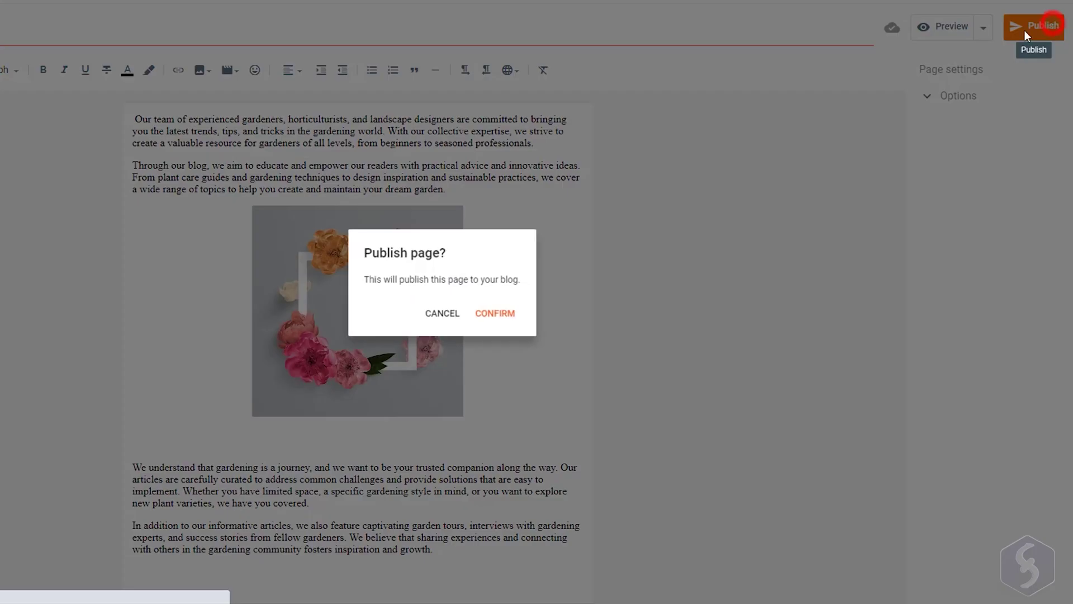
{"action": "left_click", "coordinate": [499, 319]}
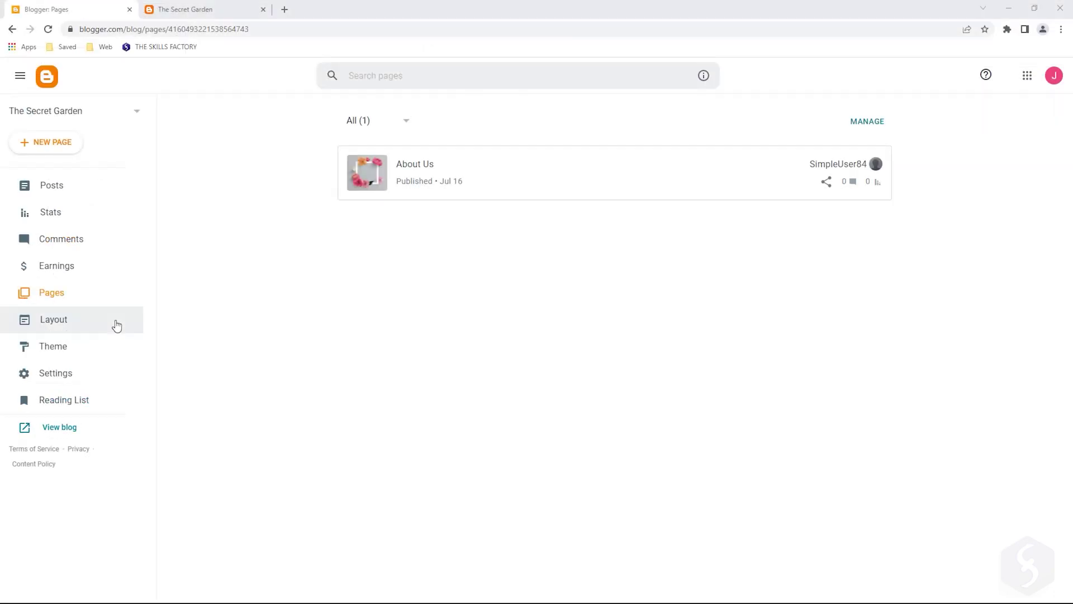
Step: In the Layout's Pages gadget, title the list MAIN and add an About Us item
{"action": "left_click", "coordinate": [114, 322]}
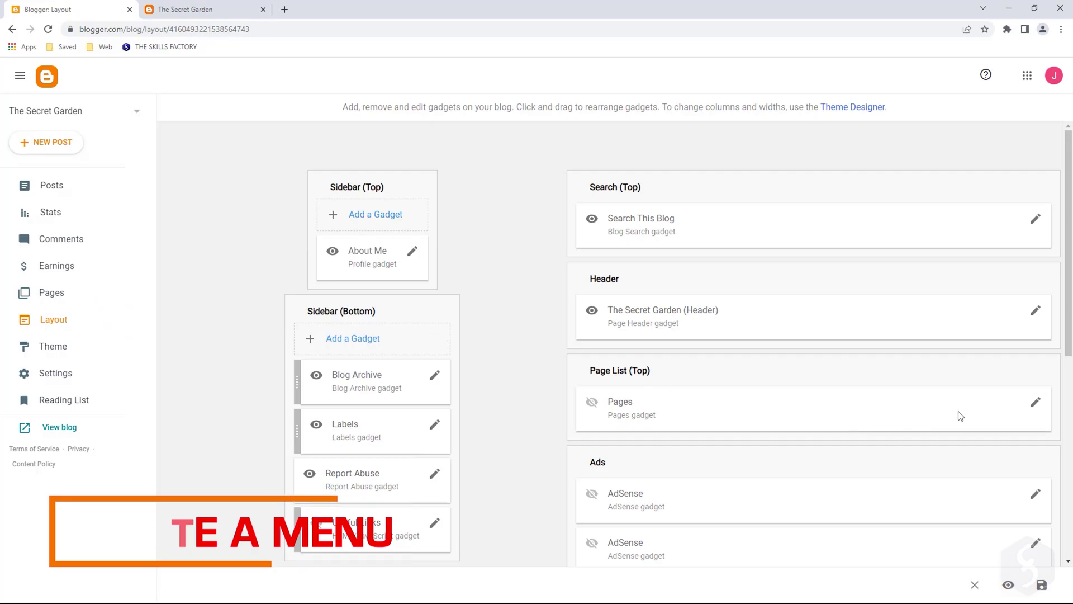
{"action": "left_click", "coordinate": [1035, 403]}
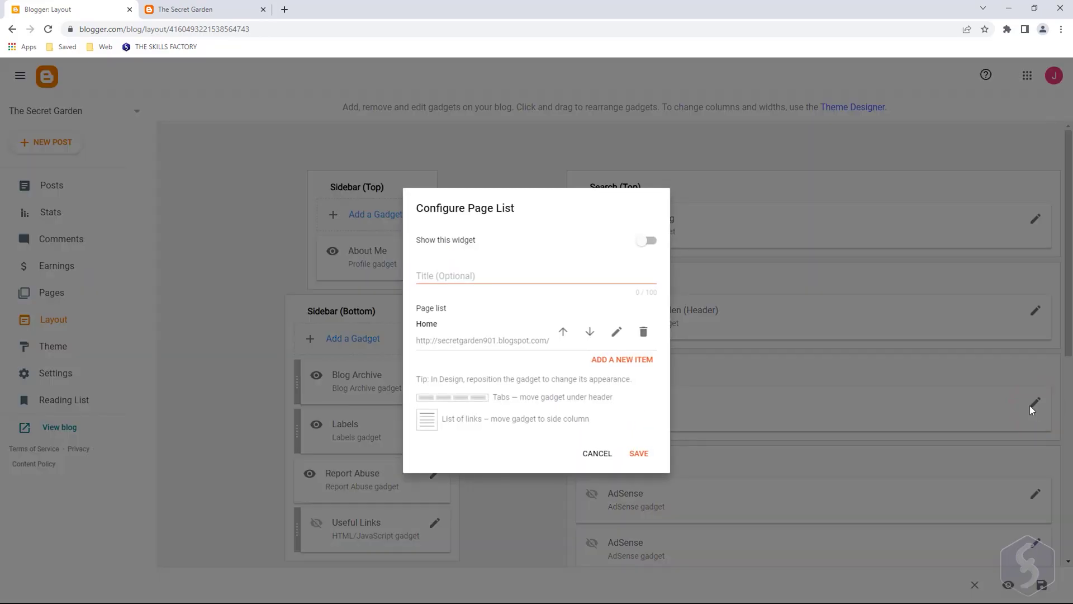
{"action": "left_click", "coordinate": [579, 196]}
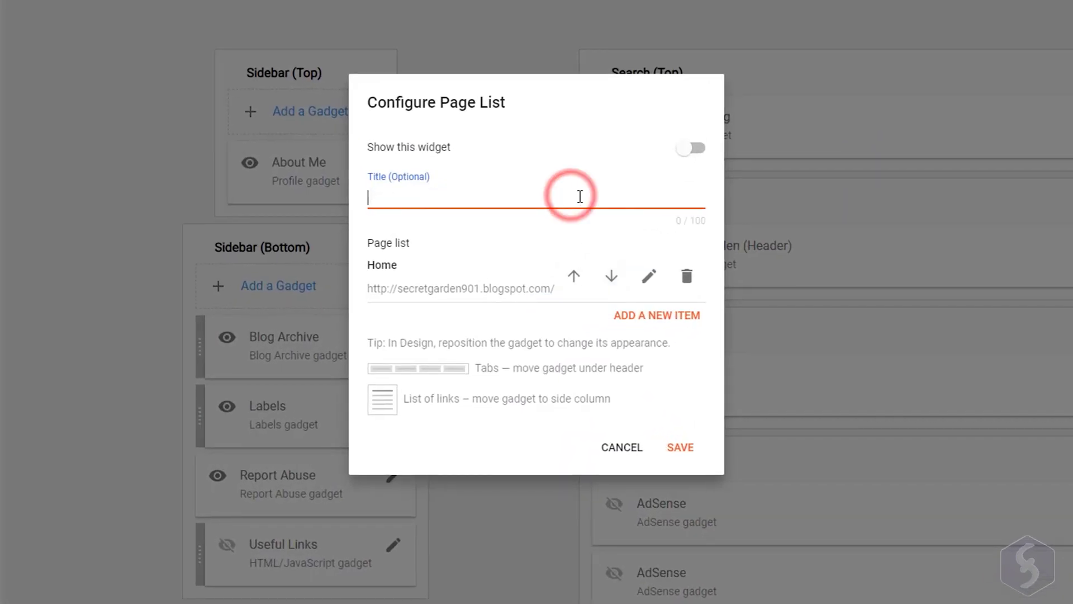
{"action": "type", "text": "MAIN"}
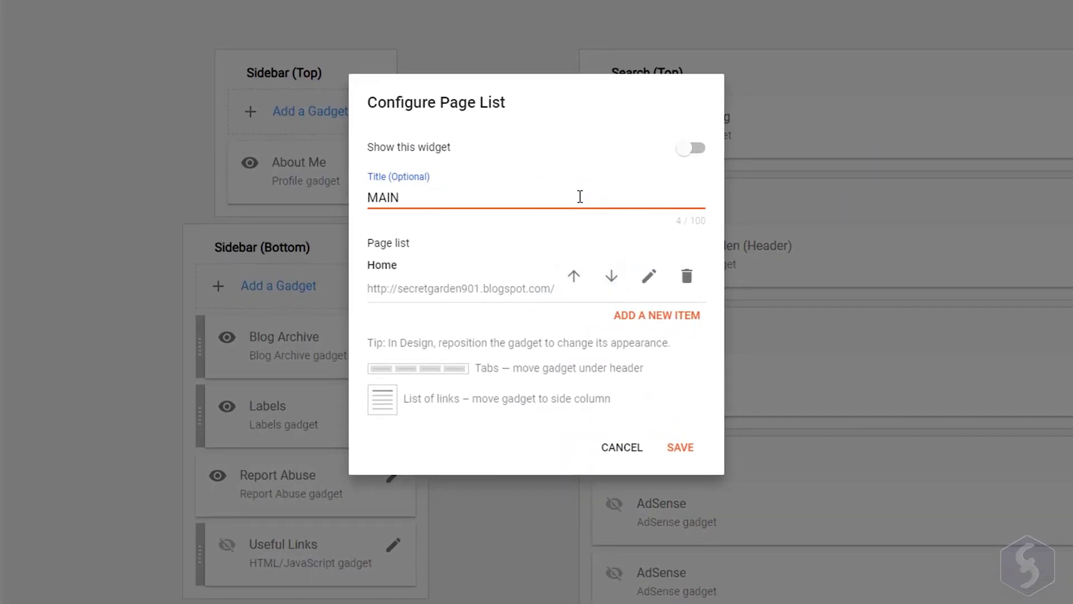
{"action": "left_click", "coordinate": [669, 324]}
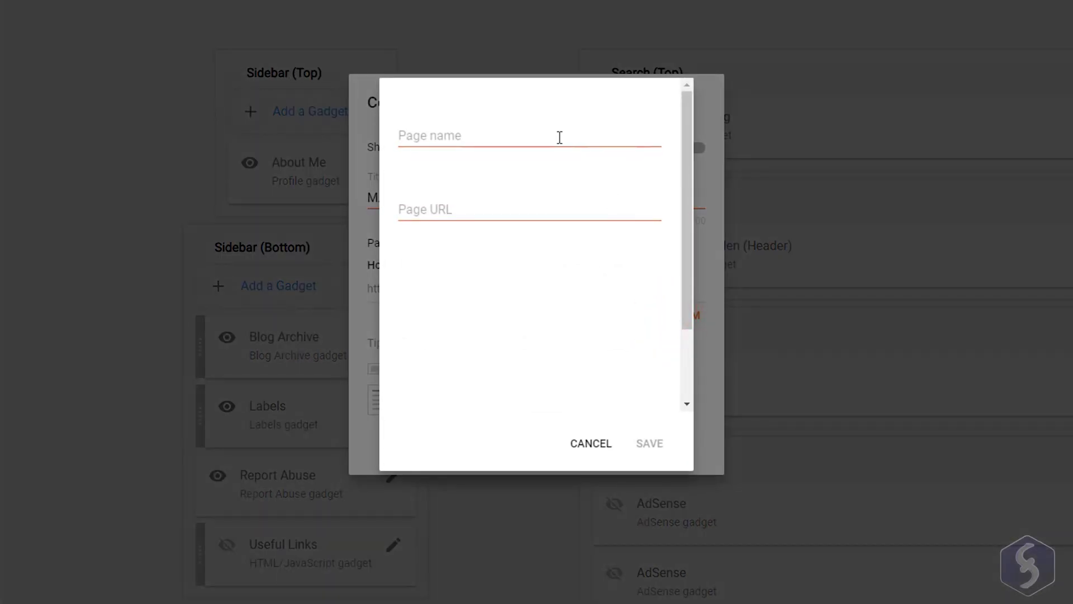
{"action": "left_click", "coordinate": [558, 136]}
{"action": "left_click", "coordinate": [479, 202]}
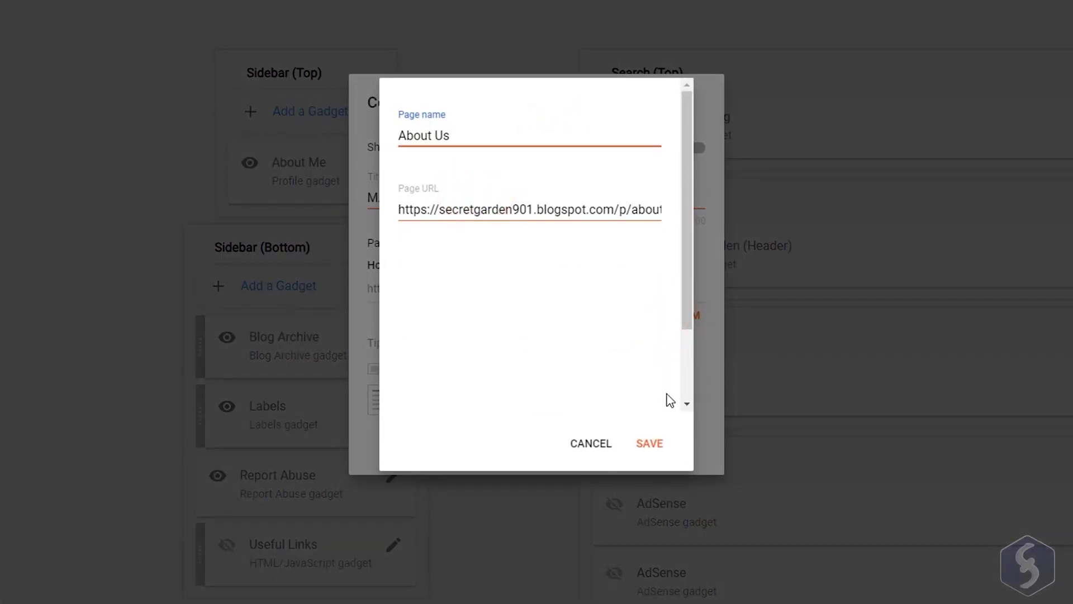
{"action": "left_click", "coordinate": [651, 443]}
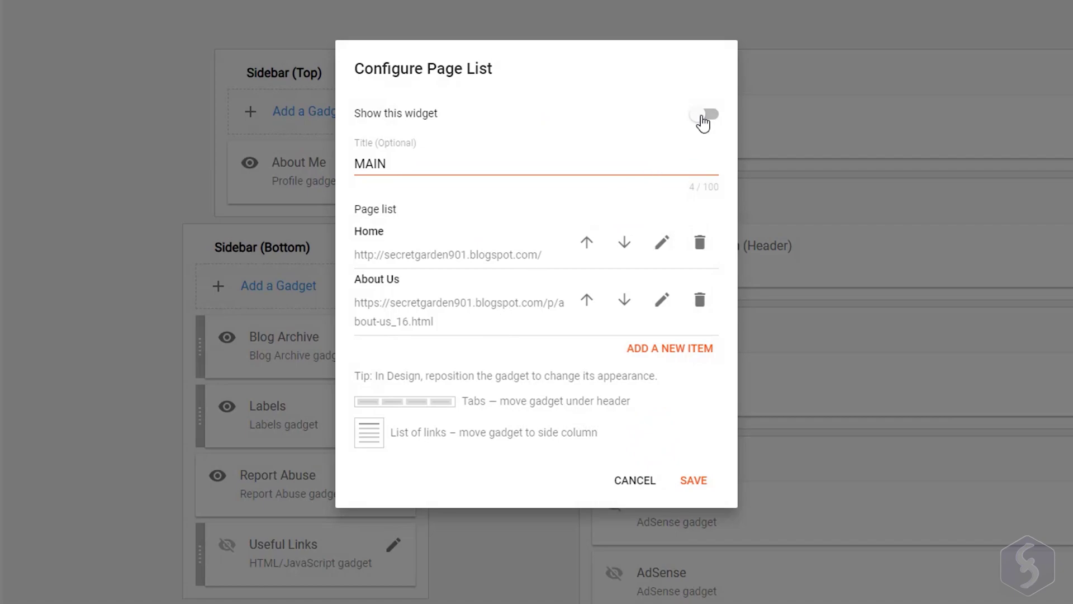
Step: Turn on Show this widget, save the gadget, and view About Us on the live blog
{"action": "left_click", "coordinate": [703, 118]}
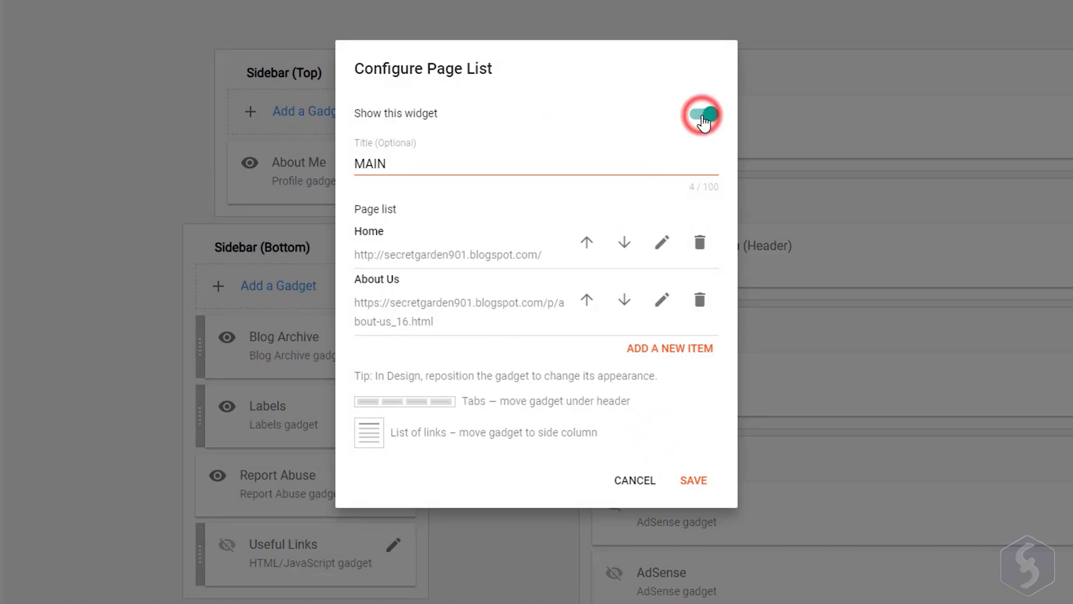
{"action": "left_click", "coordinate": [692, 484]}
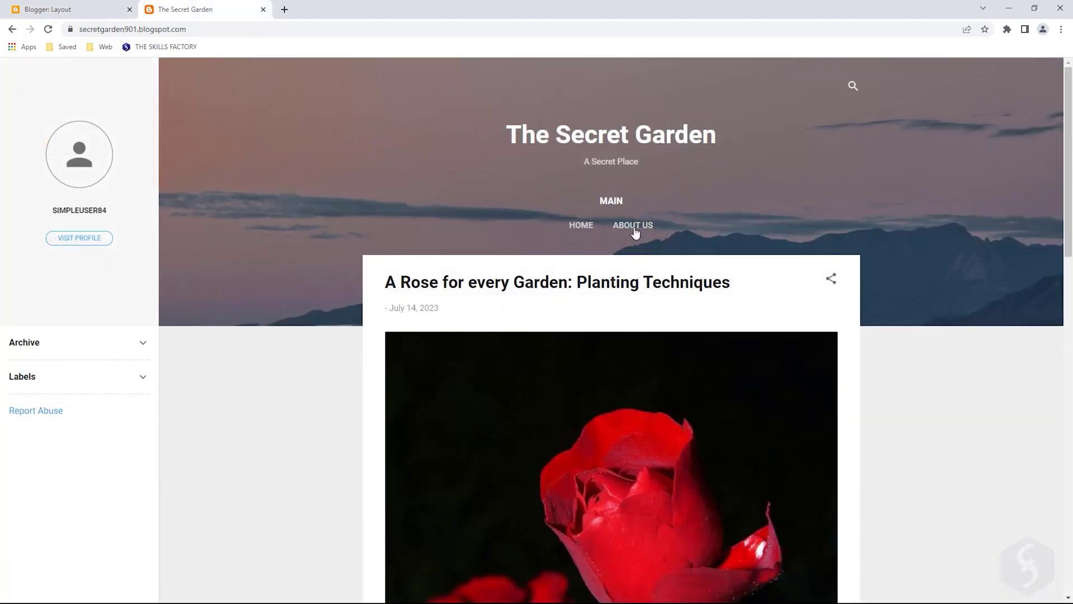
{"action": "left_click", "coordinate": [633, 226]}
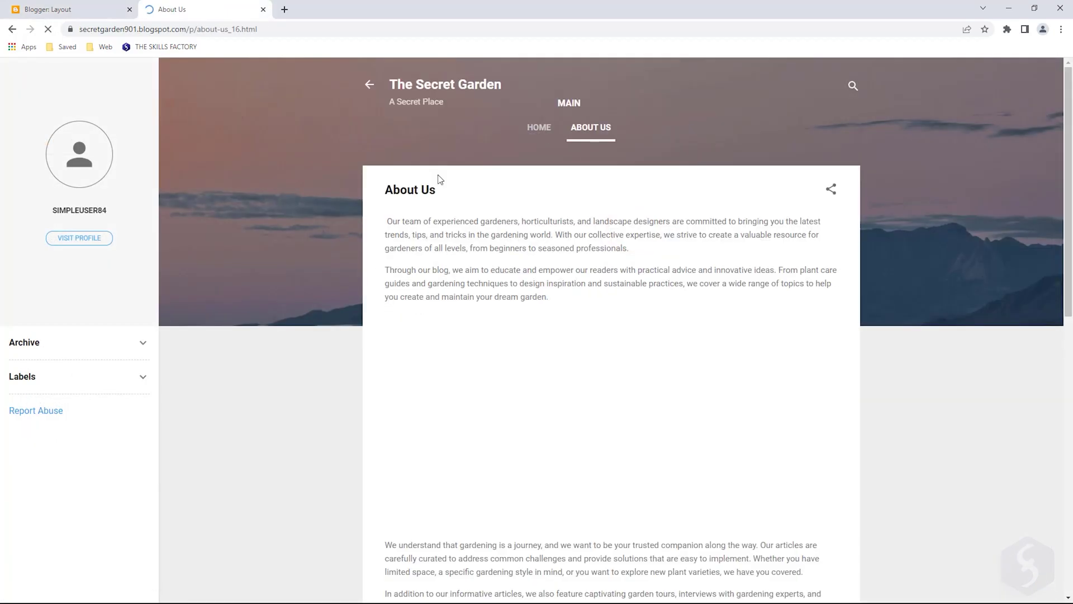
{"action": "scroll", "coordinate": [746, 263], "scroll_direction": "down", "scroll_amount": 3}
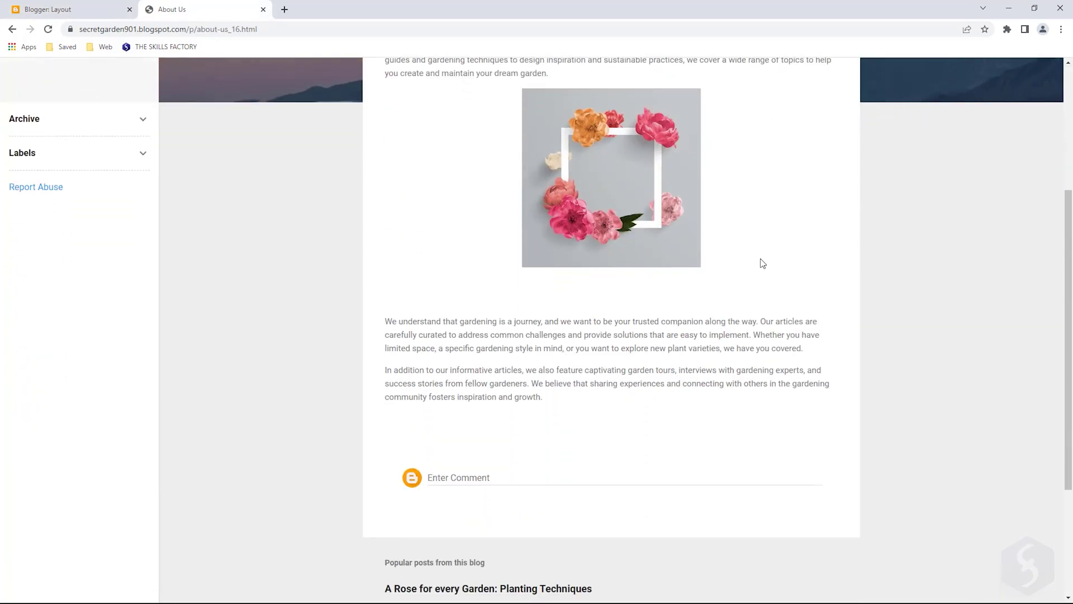
{"action": "scroll", "coordinate": [766, 263], "scroll_direction": "up", "scroll_amount": 1}
{"action": "scroll", "coordinate": [762, 263], "scroll_direction": "up", "scroll_amount": 2}
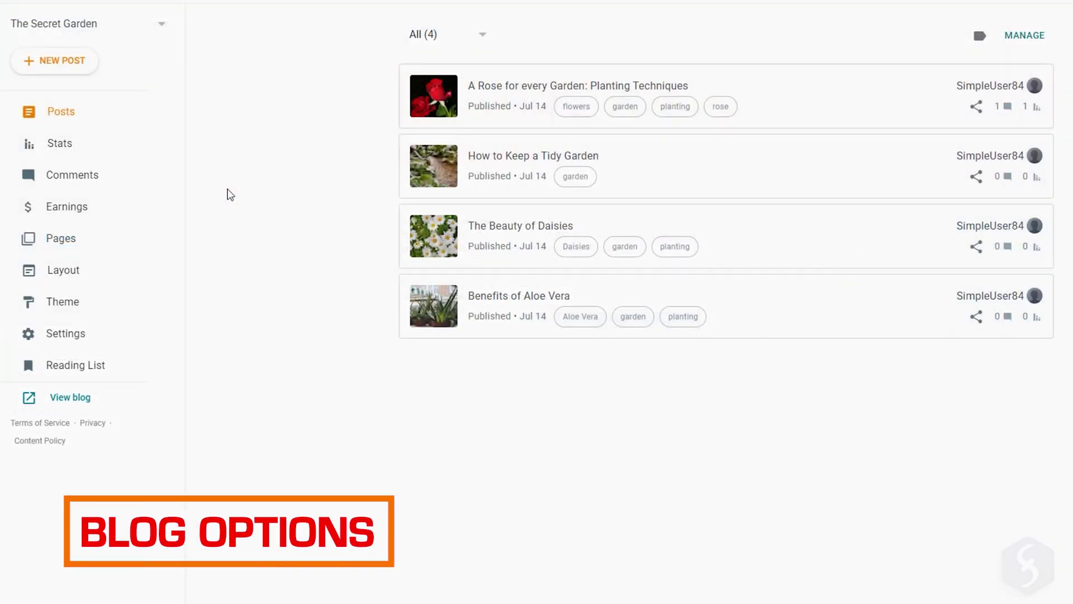
Step: Browse the blog's Stats, Comments and Earnings pages, finishing on Settings
{"action": "left_click", "coordinate": [137, 140]}
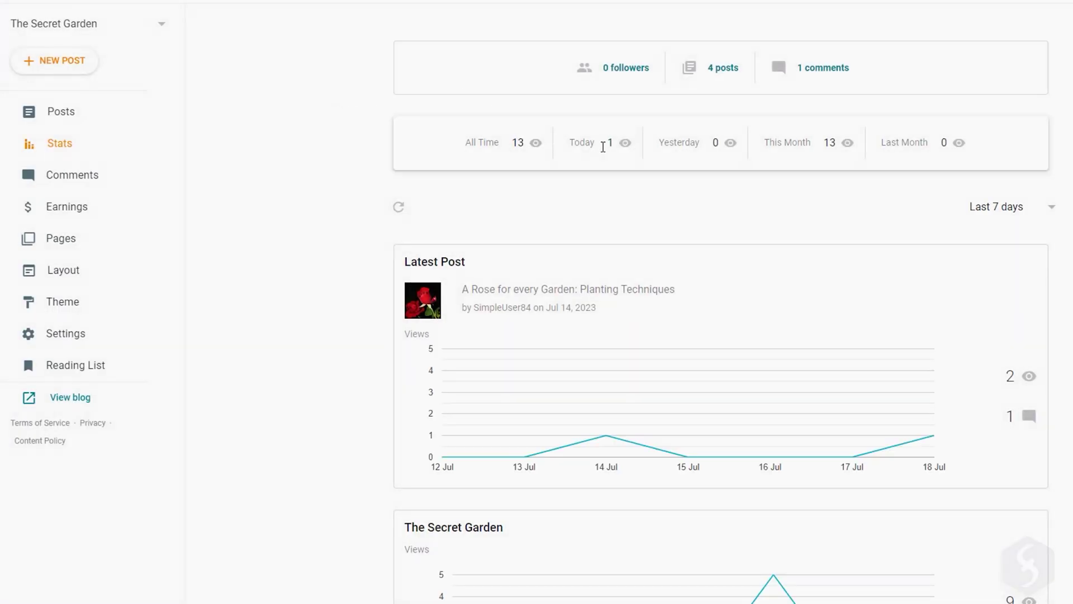
{"action": "scroll", "coordinate": [870, 219], "scroll_direction": "down", "scroll_amount": 3}
{"action": "scroll", "coordinate": [870, 218], "scroll_direction": "down", "scroll_amount": 1}
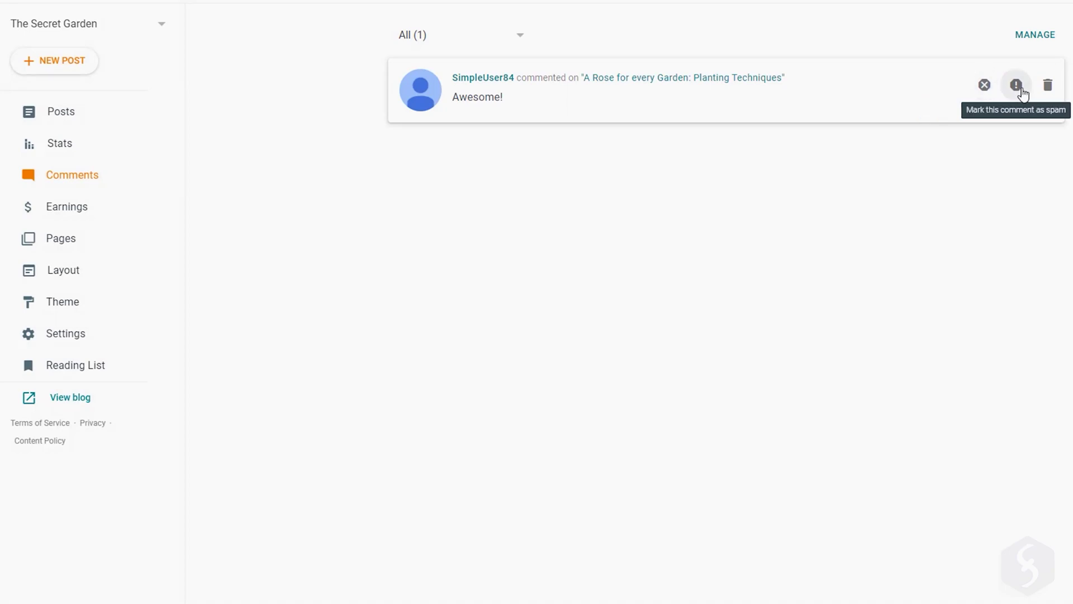
{"action": "left_click", "coordinate": [96, 206]}
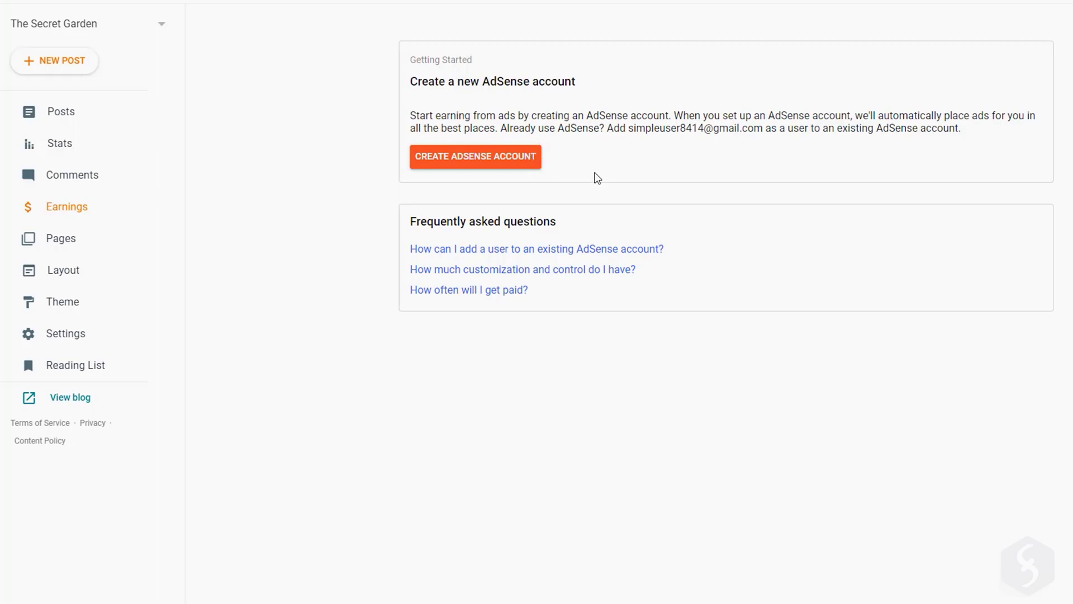
{"action": "left_click", "coordinate": [132, 331]}
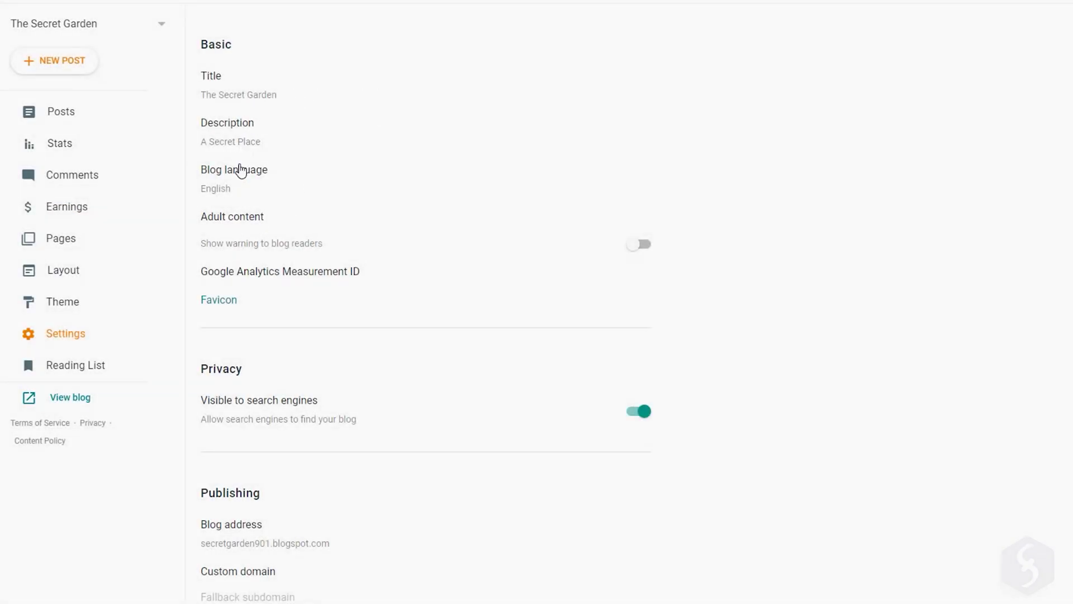
{"action": "left_click", "coordinate": [637, 247]}
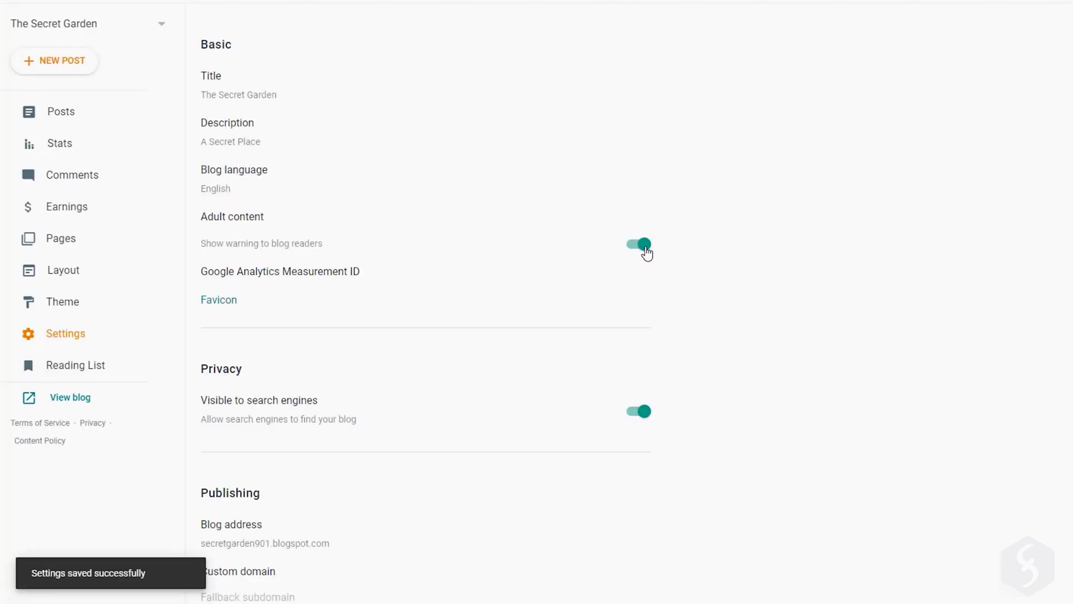
{"action": "left_click", "coordinate": [642, 247]}
Step: Save logo.jpg as the favicon, check it on the blog tab, and disable search-engine visibility
{"action": "left_click", "coordinate": [218, 301]}
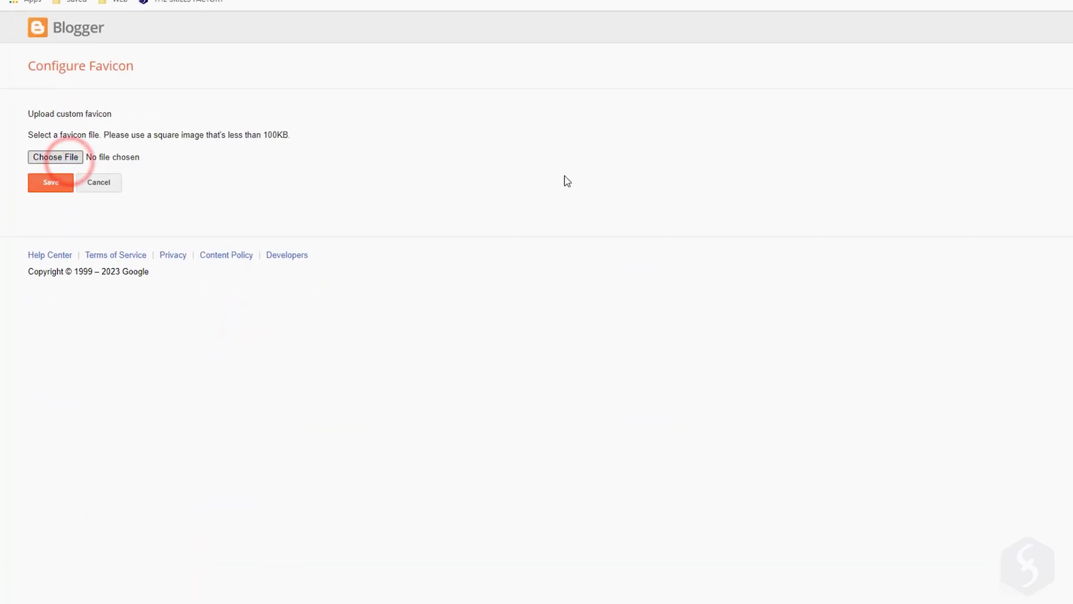
{"action": "double_click", "coordinate": [509, 115]}
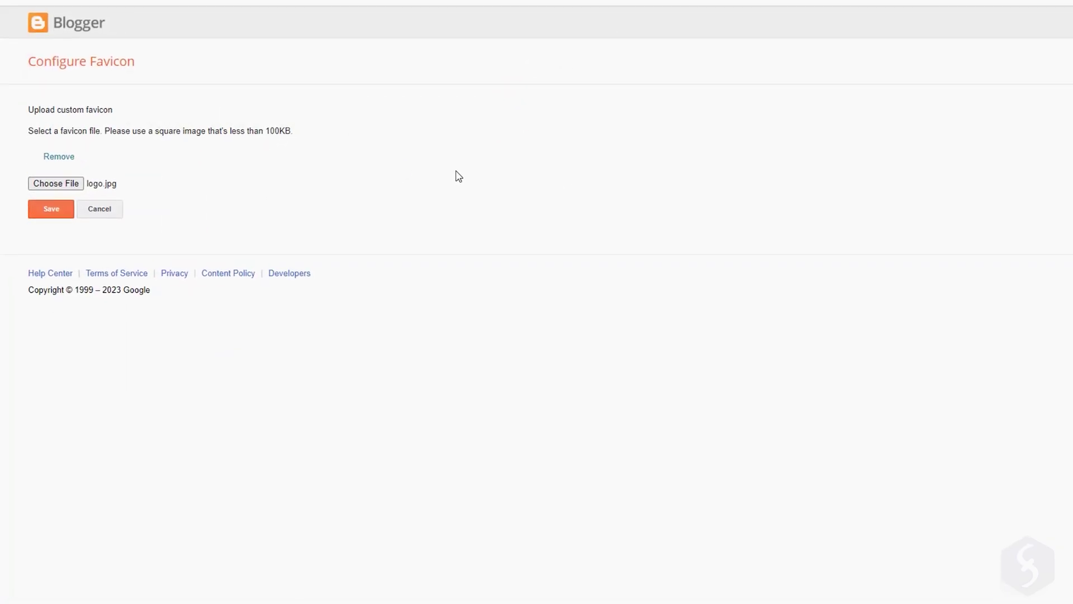
{"action": "left_click", "coordinate": [51, 207]}
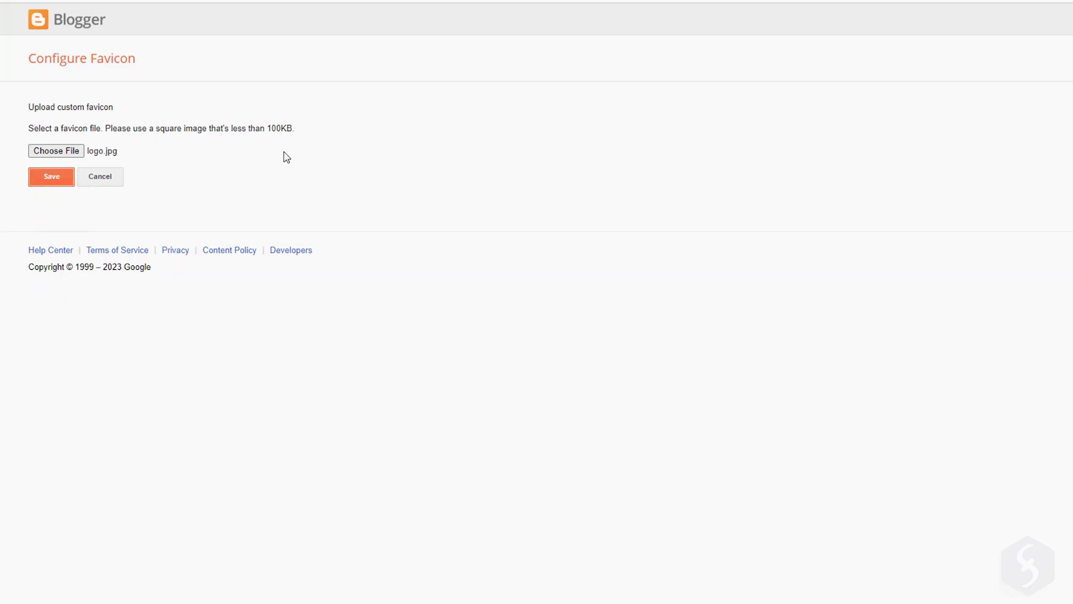
{"action": "left_click", "coordinate": [514, 42]}
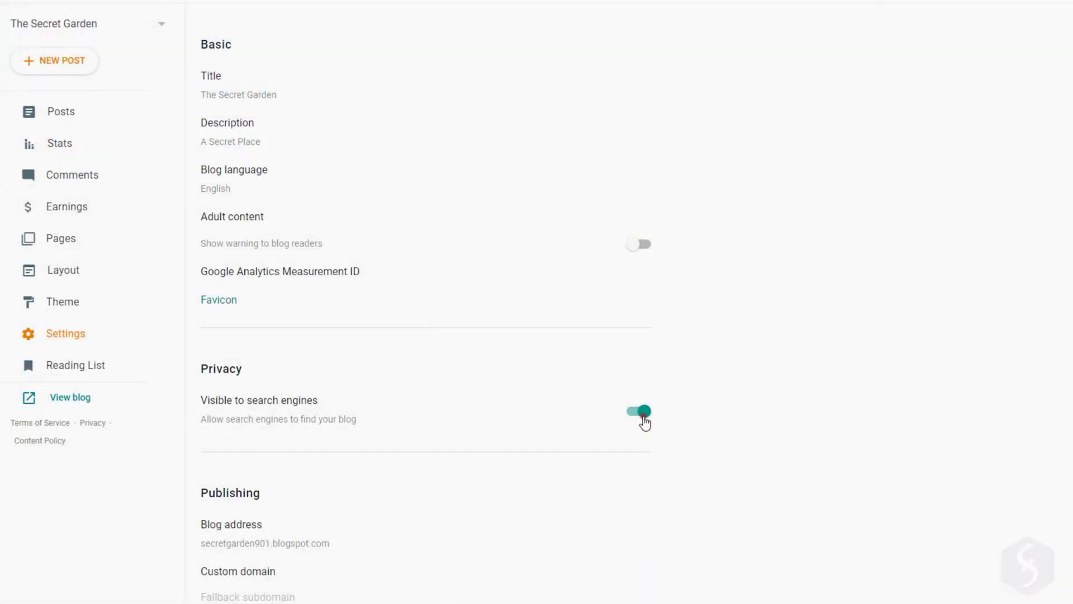
{"action": "left_click", "coordinate": [642, 413]}
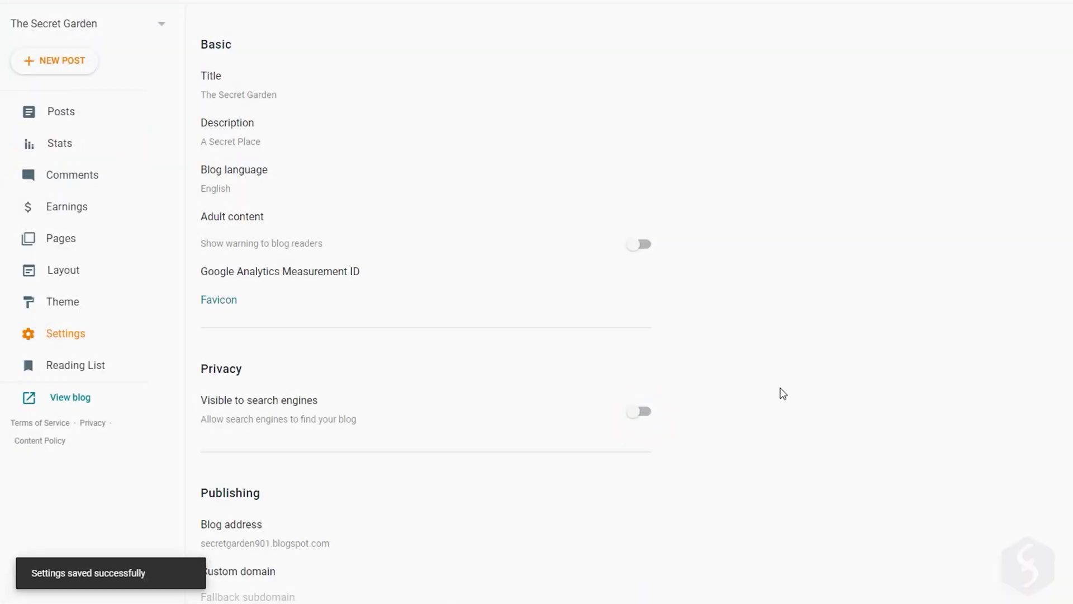
{"action": "scroll", "coordinate": [782, 394], "scroll_direction": "down", "scroll_amount": 3}
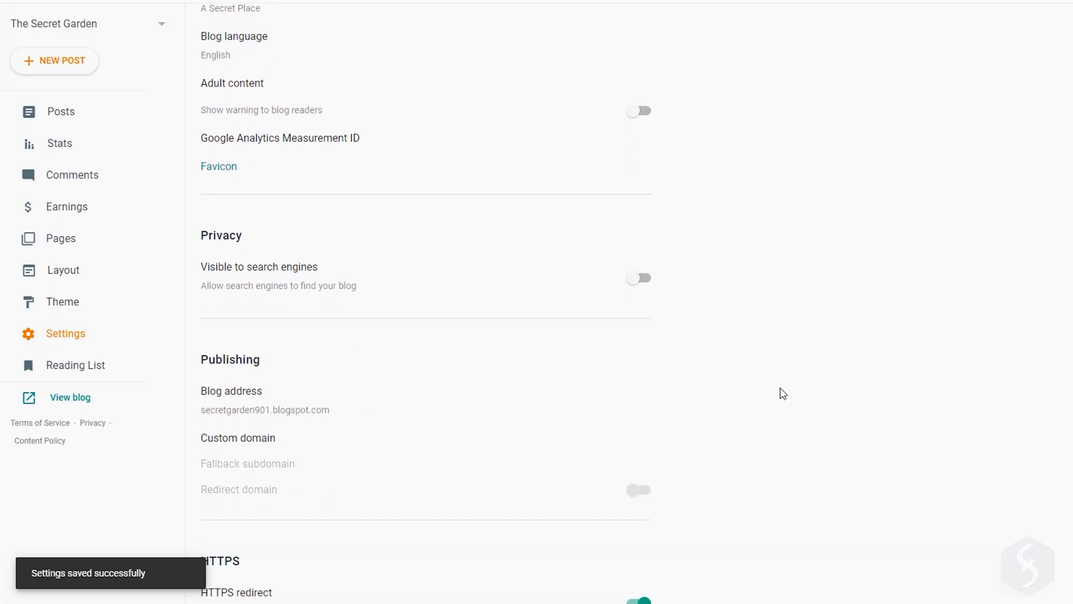
{"action": "scroll", "coordinate": [782, 393], "scroll_direction": "down", "scroll_amount": 1}
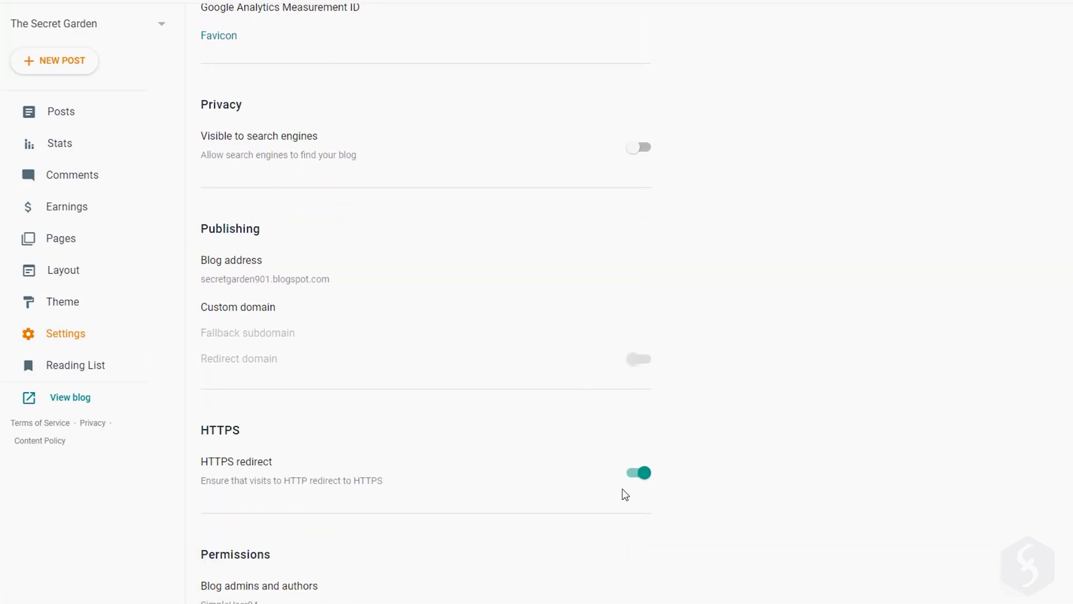
{"action": "scroll", "coordinate": [778, 489], "scroll_direction": "down", "scroll_amount": 1}
{"action": "scroll", "coordinate": [778, 490], "scroll_direction": "down", "scroll_amount": 1}
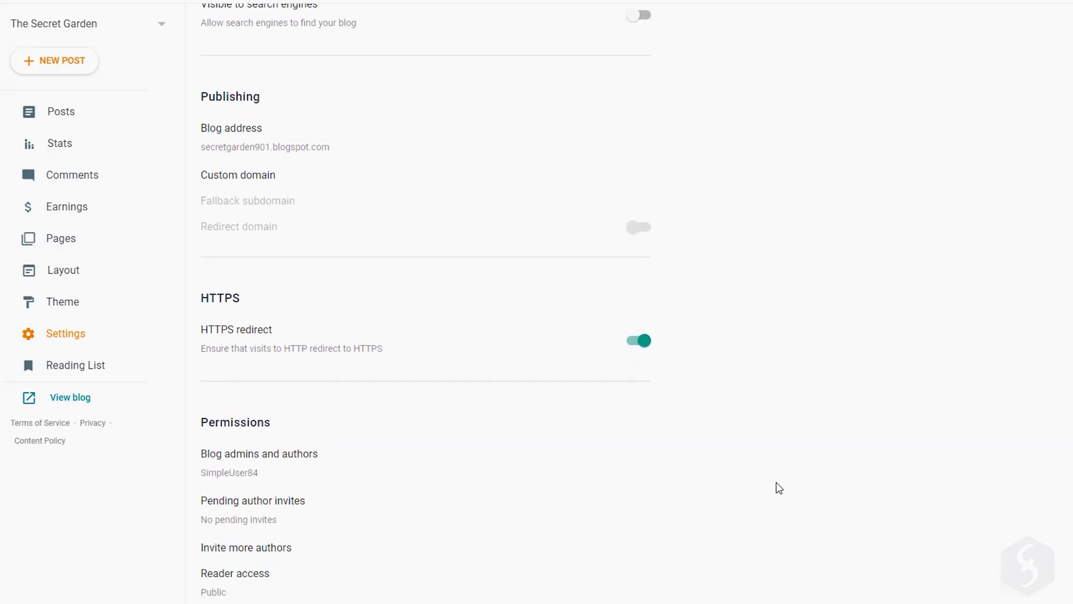
{"action": "scroll", "coordinate": [778, 489], "scroll_direction": "down", "scroll_amount": 1}
{"action": "scroll", "coordinate": [778, 489], "scroll_direction": "down", "scroll_amount": 2}
{"action": "scroll", "coordinate": [776, 487], "scroll_direction": "down", "scroll_amount": 2}
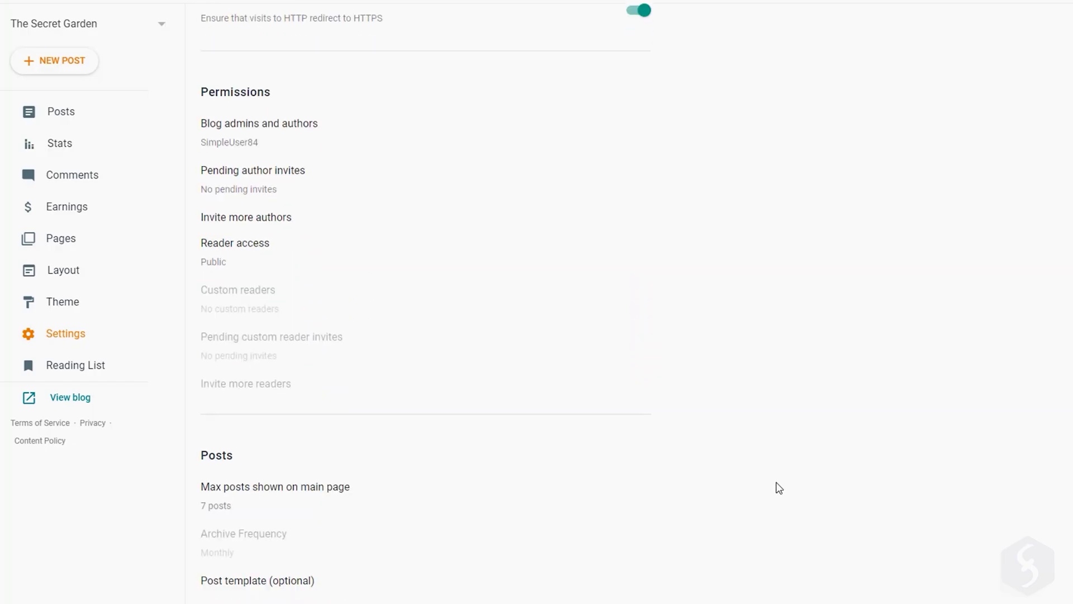
{"action": "scroll", "coordinate": [777, 486], "scroll_direction": "down", "scroll_amount": 3}
{"action": "left_click", "coordinate": [314, 300]}
{"action": "left_click", "coordinate": [544, 249]}
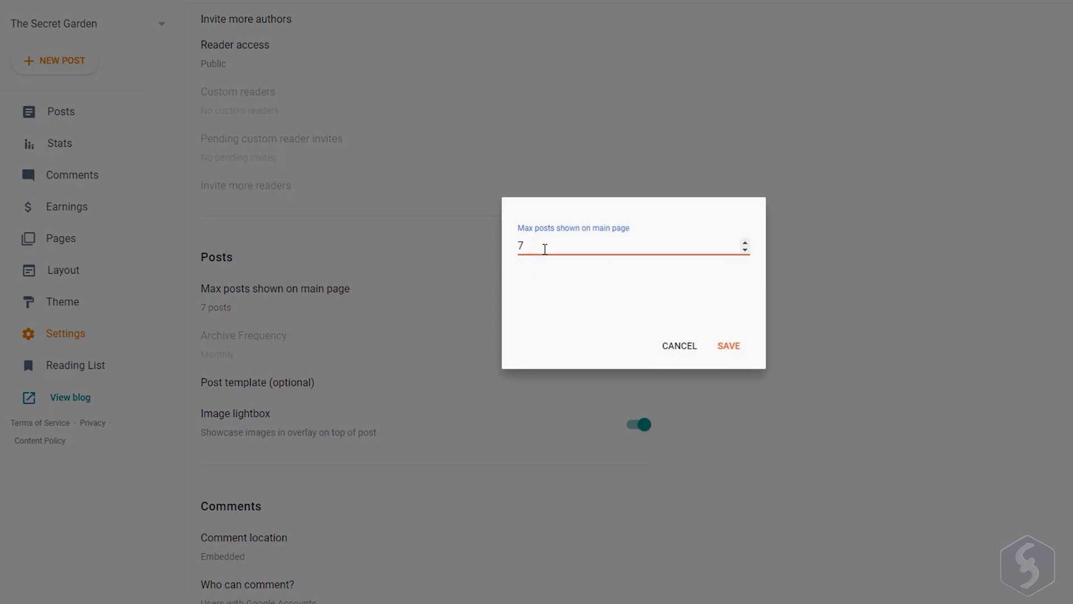
{"action": "left_click", "coordinate": [729, 351]}
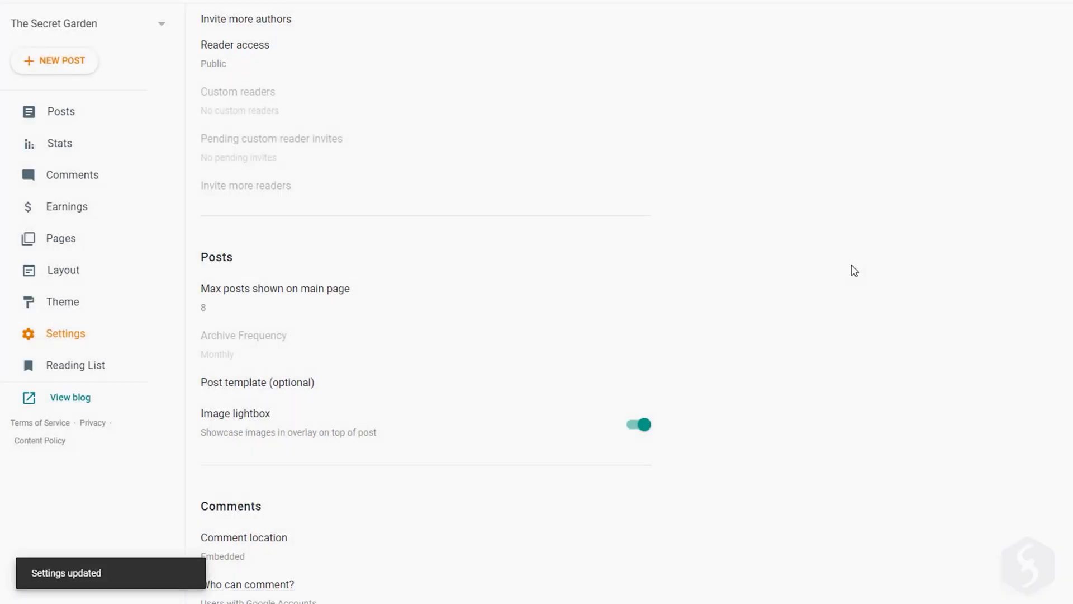
{"action": "scroll", "coordinate": [851, 269], "scroll_direction": "down", "scroll_amount": 1}
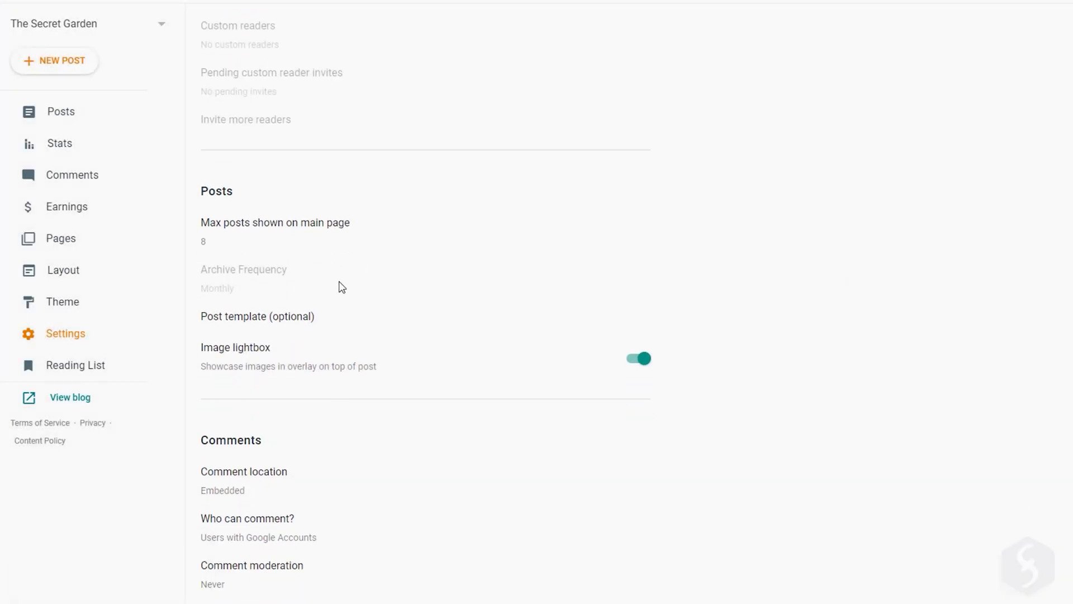
{"action": "left_click", "coordinate": [292, 325]}
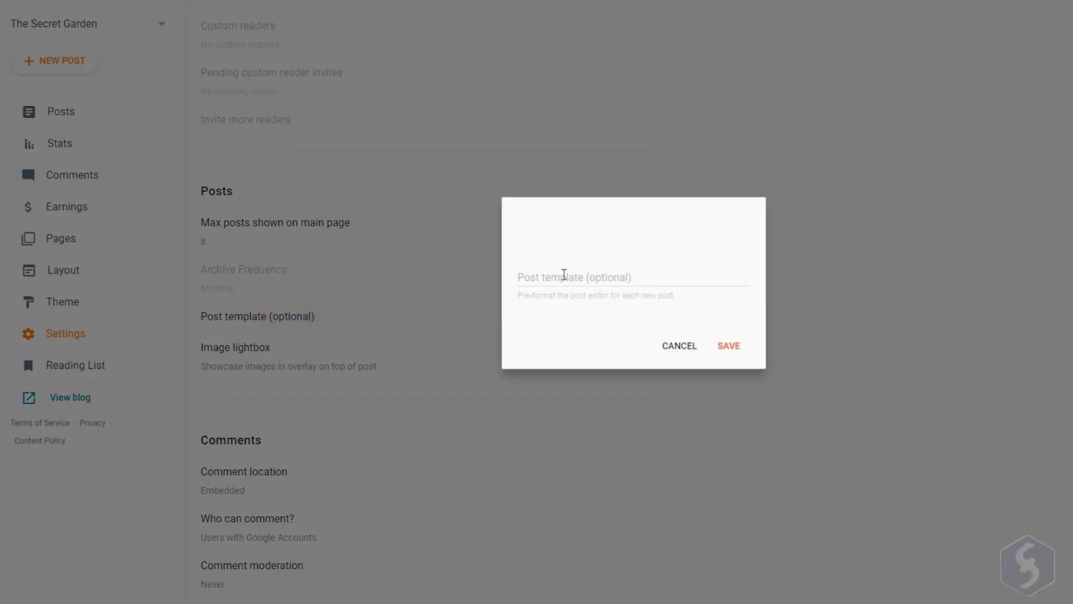
{"action": "left_click", "coordinate": [693, 179]}
{"action": "scroll", "coordinate": [465, 364], "scroll_direction": "down", "scroll_amount": 10}
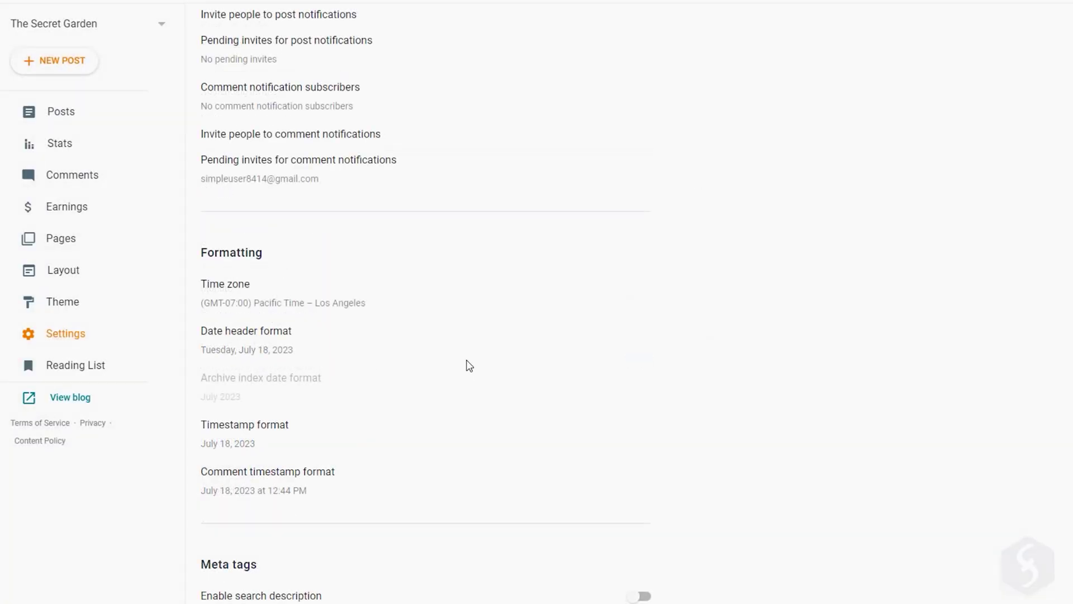
{"action": "left_click", "coordinate": [324, 307]}
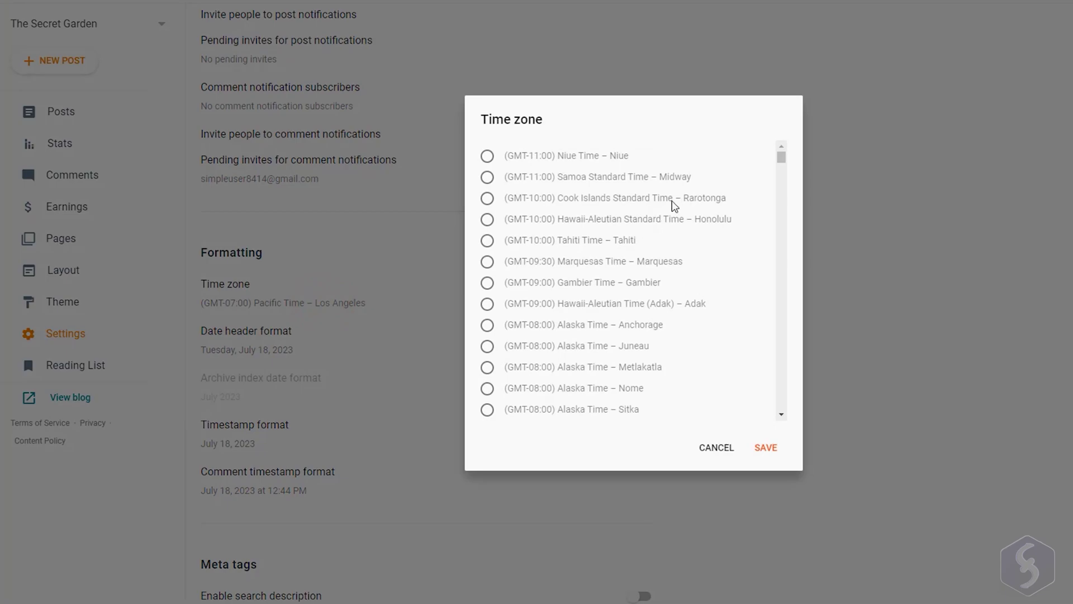
{"action": "left_click", "coordinate": [330, 381]}
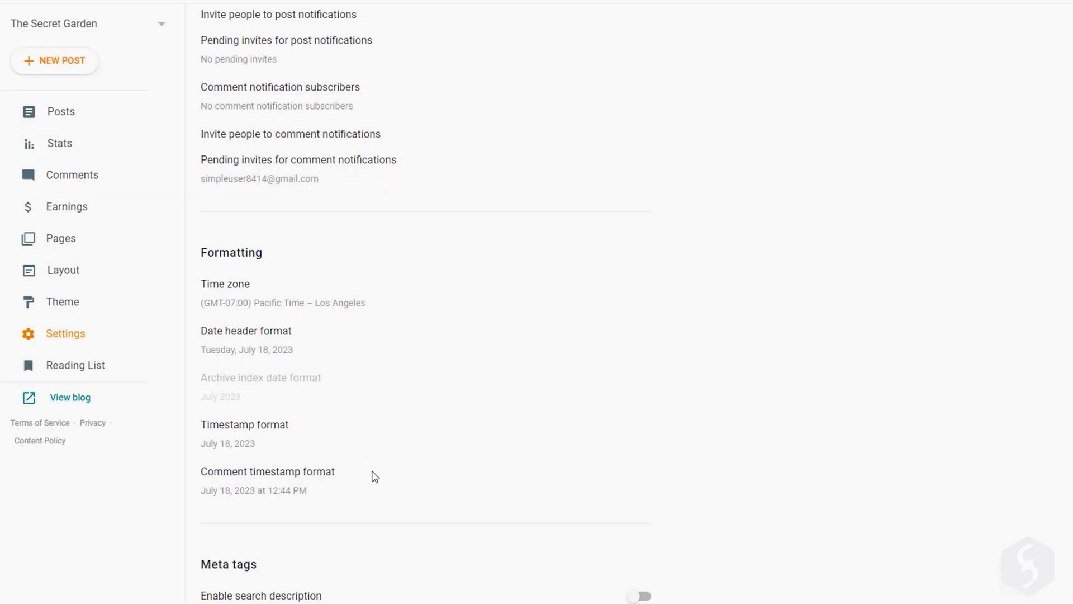
{"action": "scroll", "coordinate": [374, 477], "scroll_direction": "down", "scroll_amount": 1}
{"action": "scroll", "coordinate": [372, 484], "scroll_direction": "down", "scroll_amount": 2}
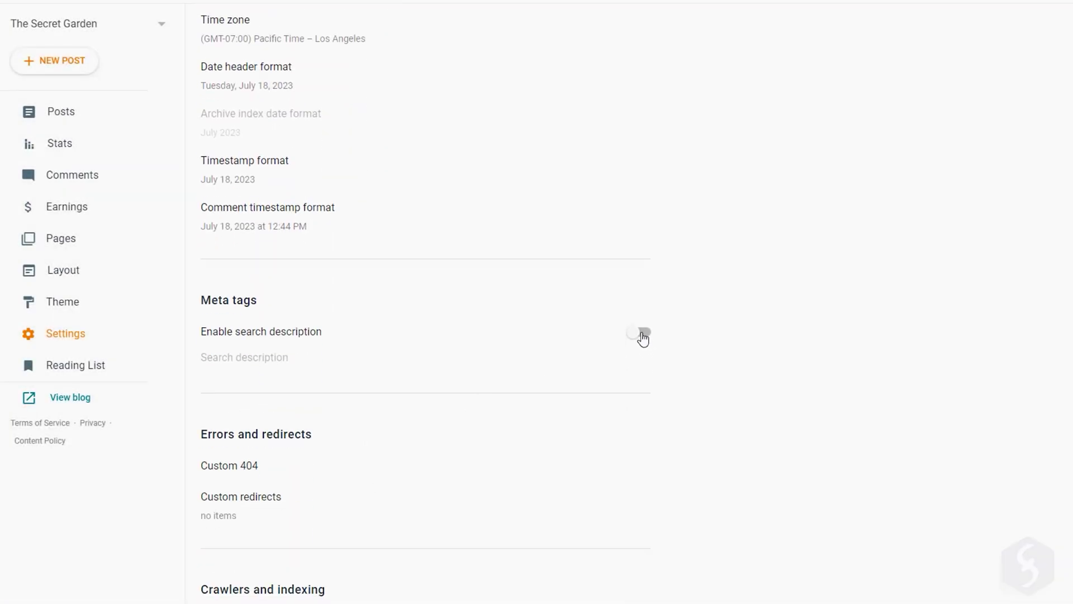
Step: Enable the search description 'garden blog flowers, flowers, garden' and save it
{"action": "left_click", "coordinate": [642, 336]}
{"action": "left_click", "coordinate": [252, 360]}
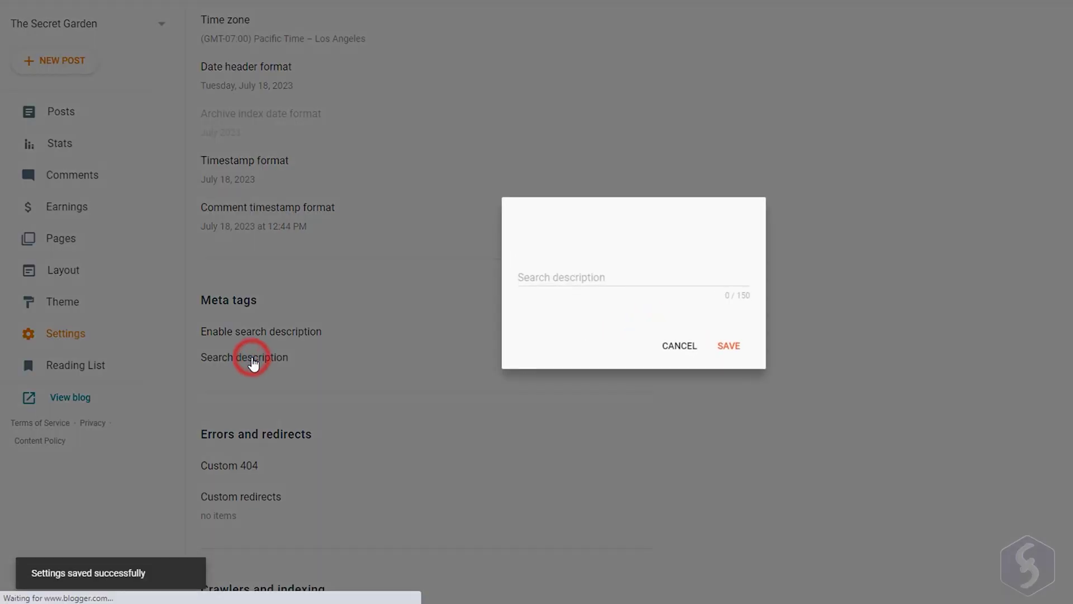
{"action": "left_click", "coordinate": [571, 277]}
{"action": "type", "text": "garden blog flowers, flowers, garden"}
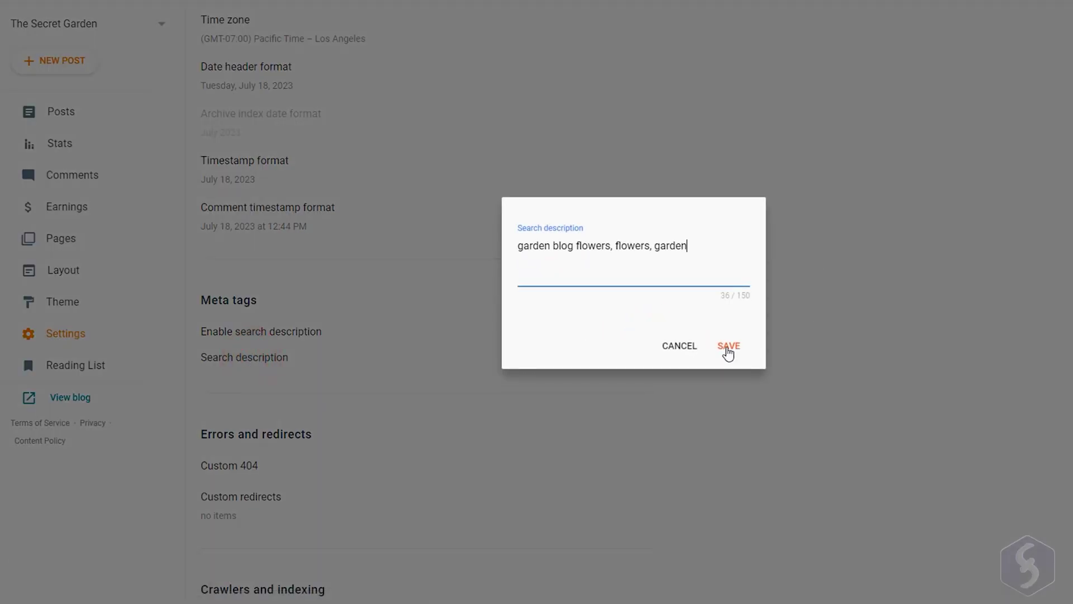
{"action": "left_click", "coordinate": [728, 347]}
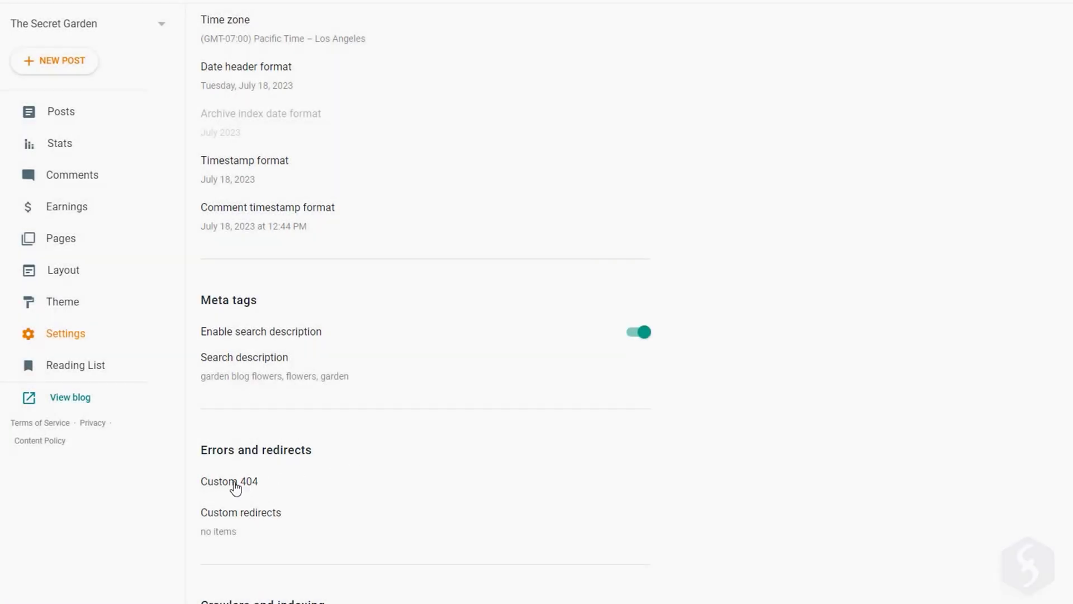
Step: Set the custom 404 message to 'Sorry! Page not found!'
{"action": "left_click", "coordinate": [233, 483]}
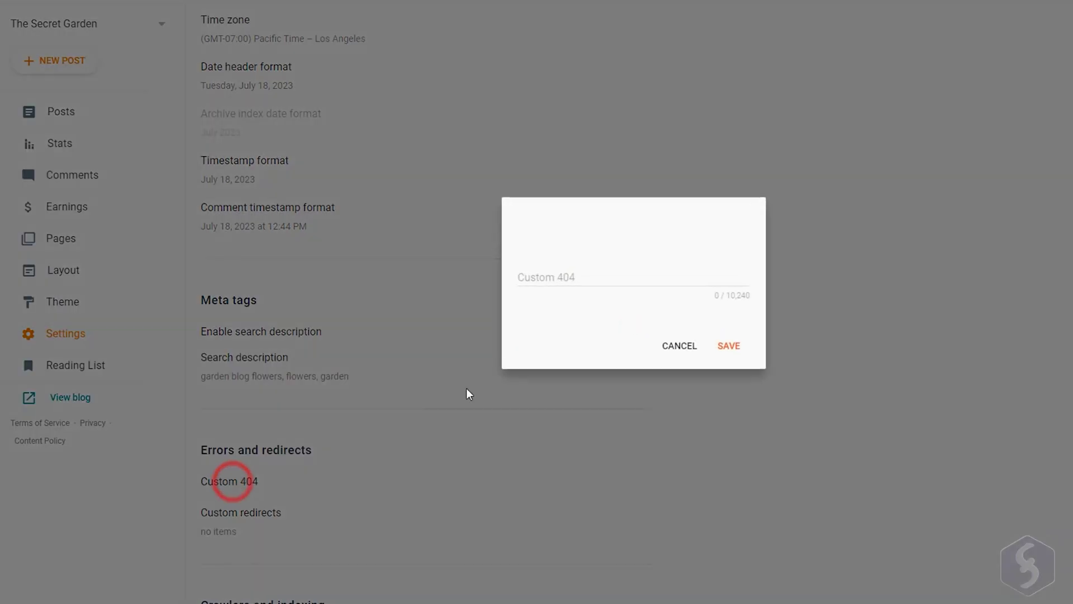
{"action": "left_click", "coordinate": [637, 280]}
{"action": "type", "text": "Sorry! Page not found!"}
{"action": "left_click", "coordinate": [743, 343]}
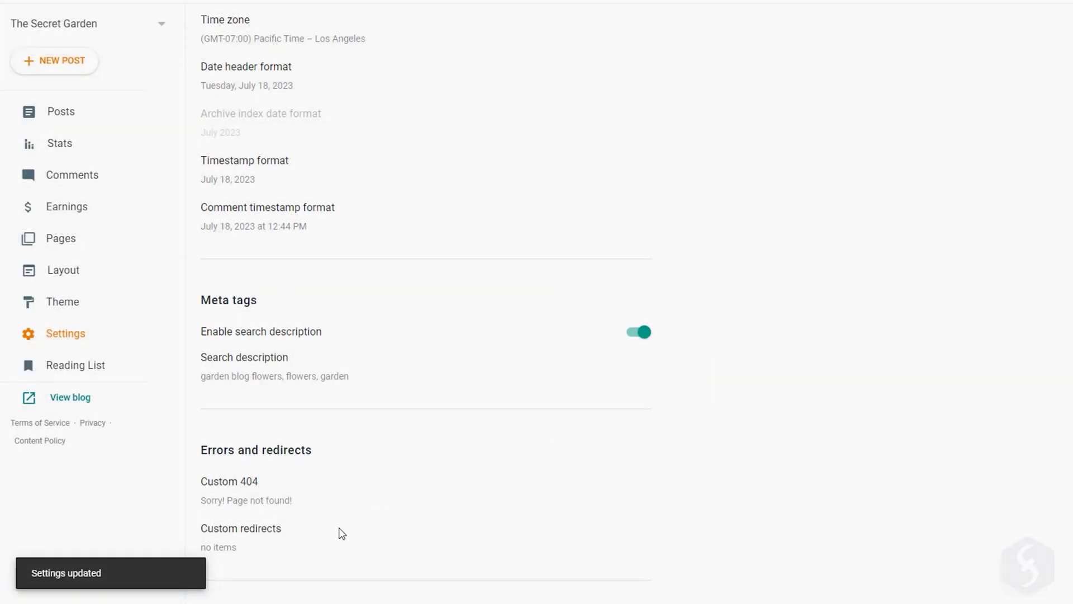
Step: Add a permanent custom redirect from /about-us_16.html to /aboutusNew.html
{"action": "left_click", "coordinate": [259, 546]}
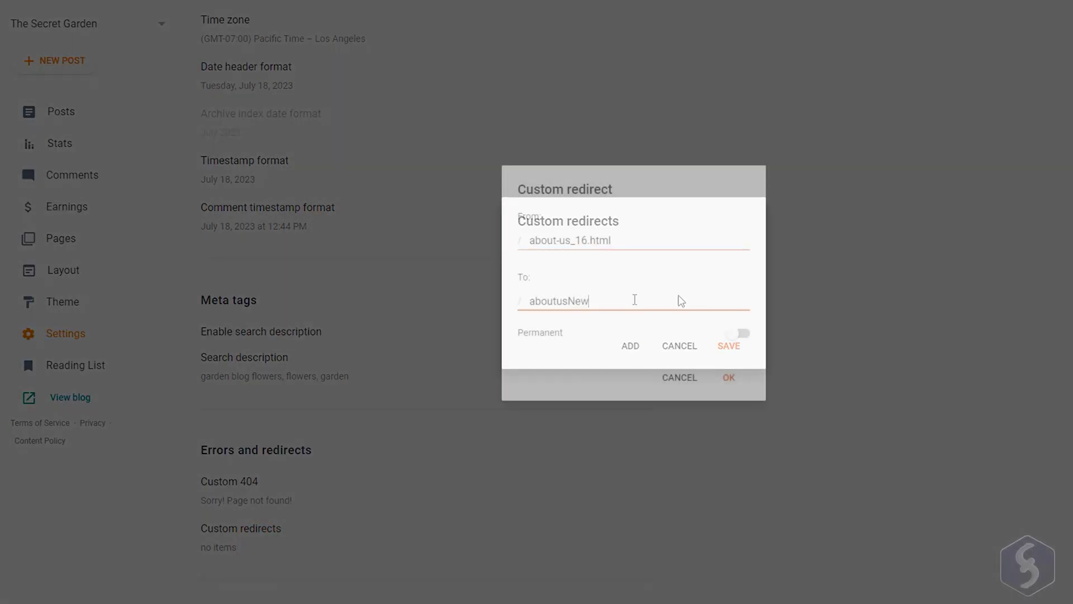
{"action": "type", "text": ".html"}
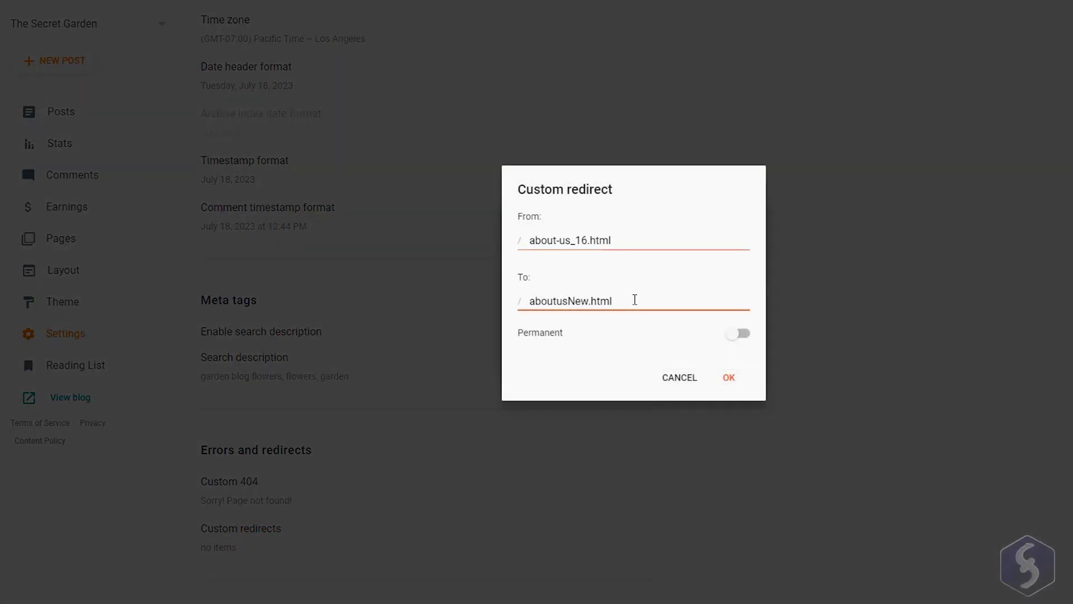
{"action": "left_click", "coordinate": [746, 336]}
{"action": "left_click", "coordinate": [729, 377]}
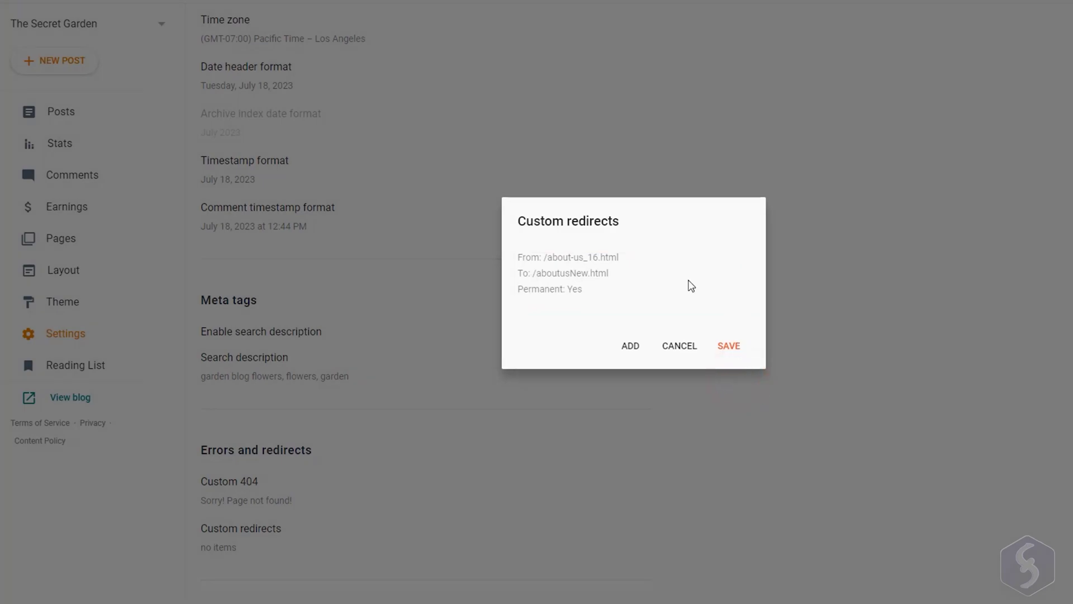
{"action": "left_click", "coordinate": [728, 346]}
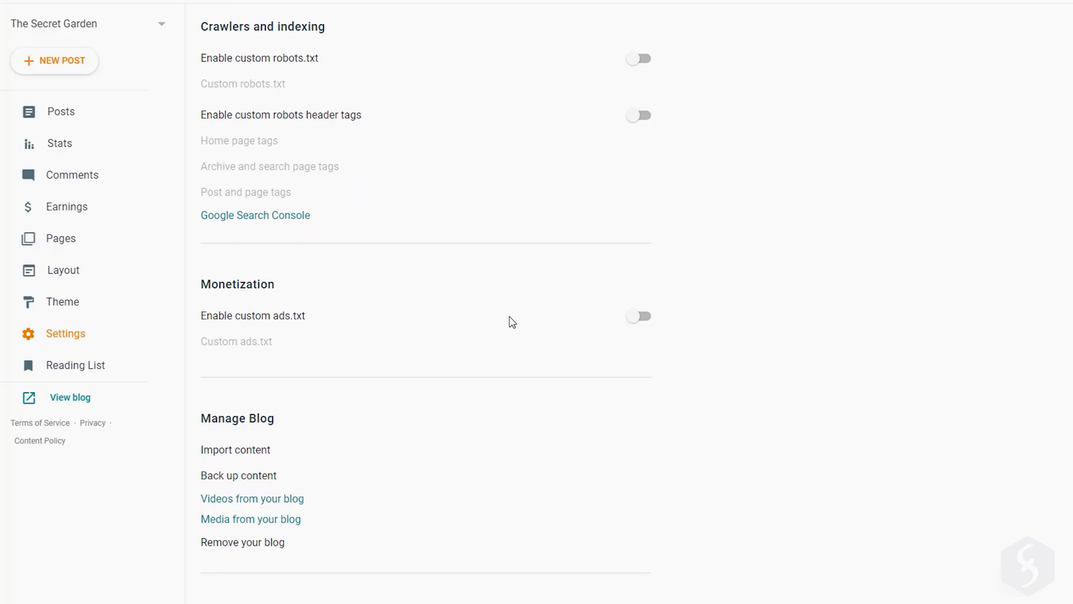
{"action": "scroll", "coordinate": [509, 321], "scroll_direction": "down", "scroll_amount": 2}
{"action": "scroll", "coordinate": [509, 321], "scroll_direction": "down", "scroll_amount": 1}
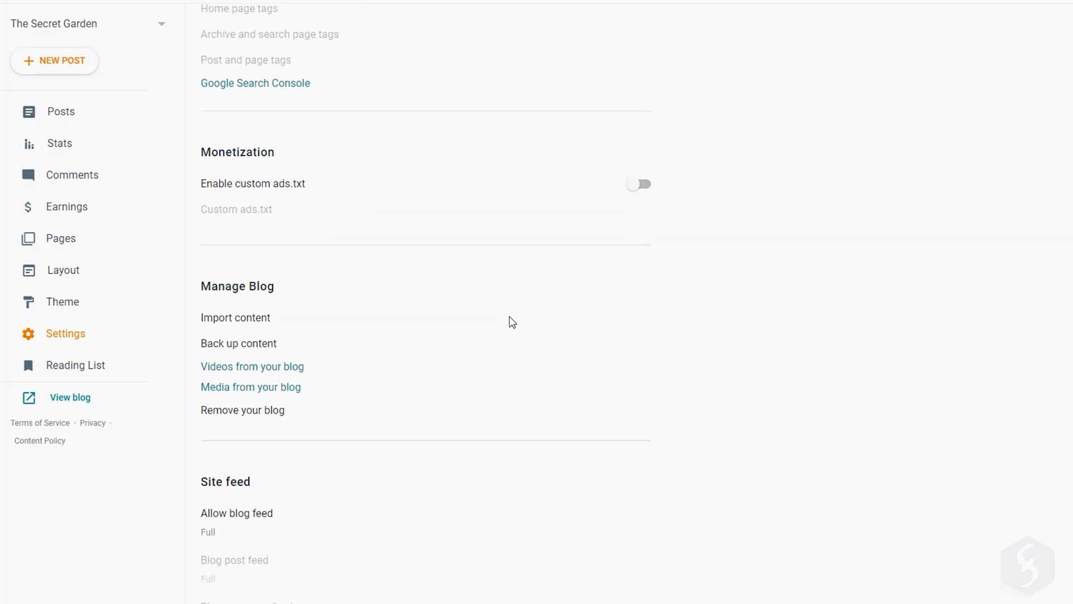
Step: Look at the content backup and blog removal options without changing anything
{"action": "left_click", "coordinate": [268, 344]}
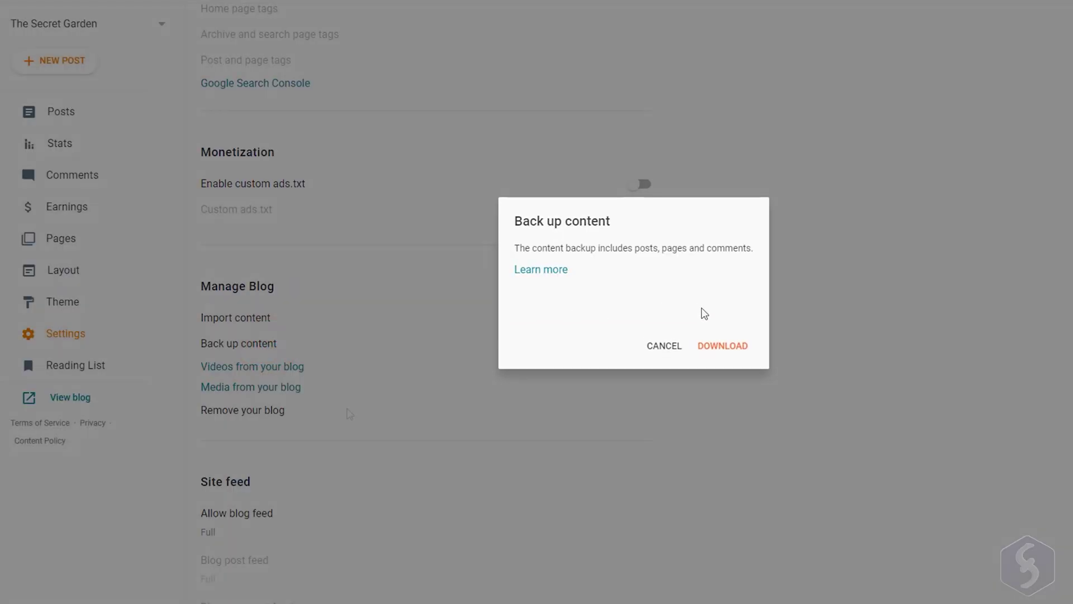
{"action": "left_click", "coordinate": [664, 345]}
{"action": "left_click", "coordinate": [277, 414]}
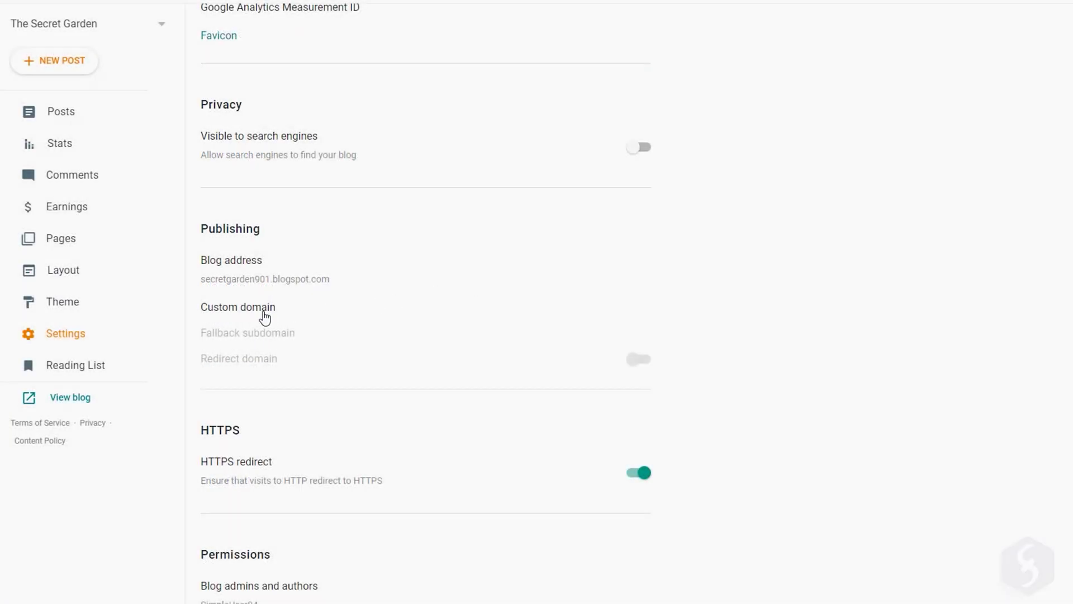
{"action": "left_click", "coordinate": [264, 312]}
{"action": "left_click", "coordinate": [712, 248]}
{"action": "type", "text": "www.cuoca.net"}
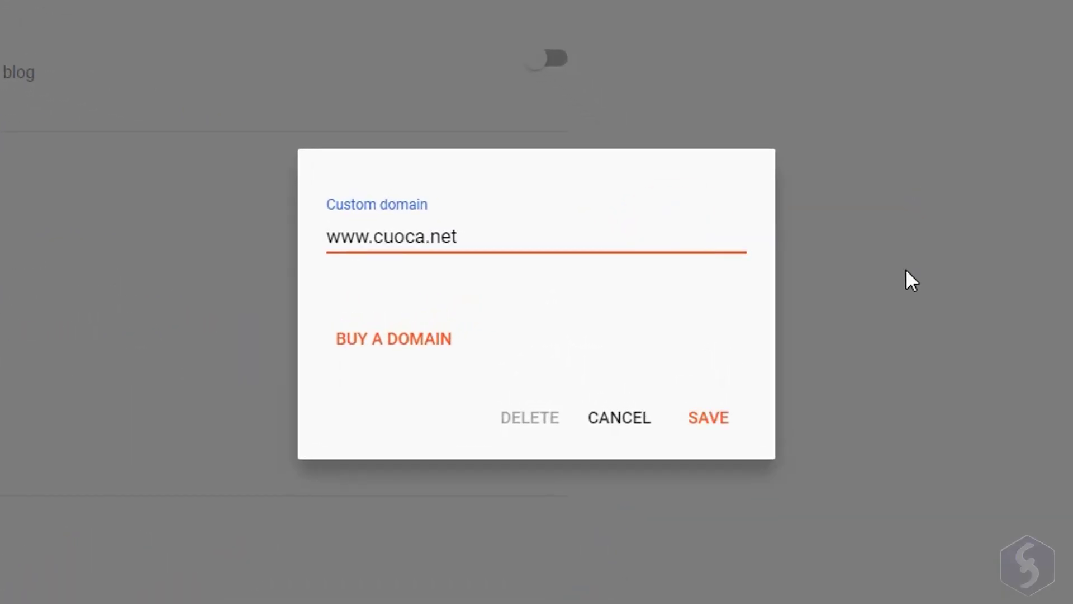
{"action": "left_click", "coordinate": [725, 426]}
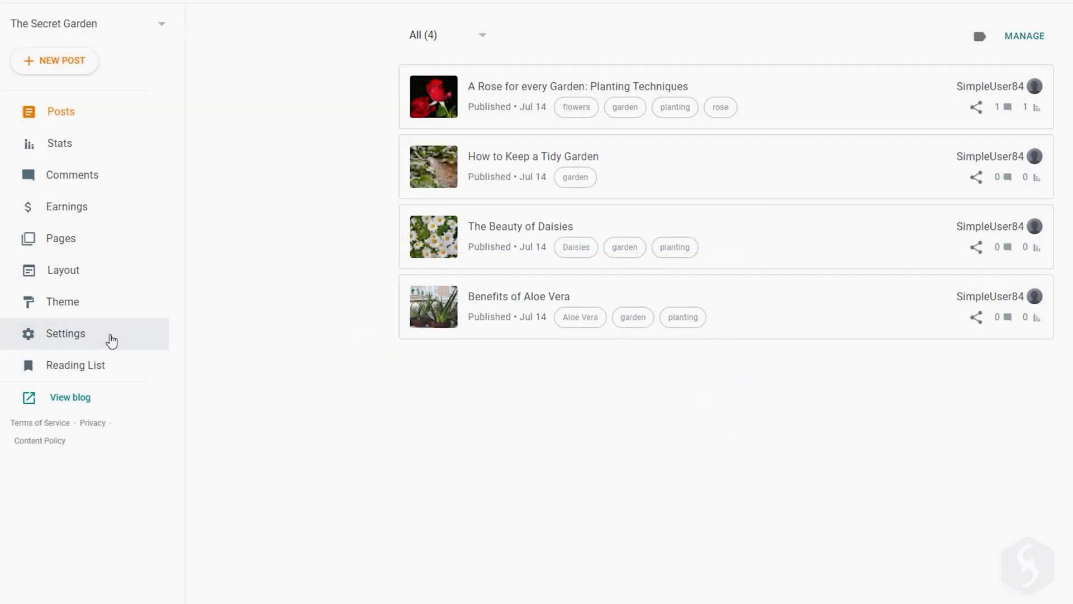
{"action": "left_click", "coordinate": [112, 335]}
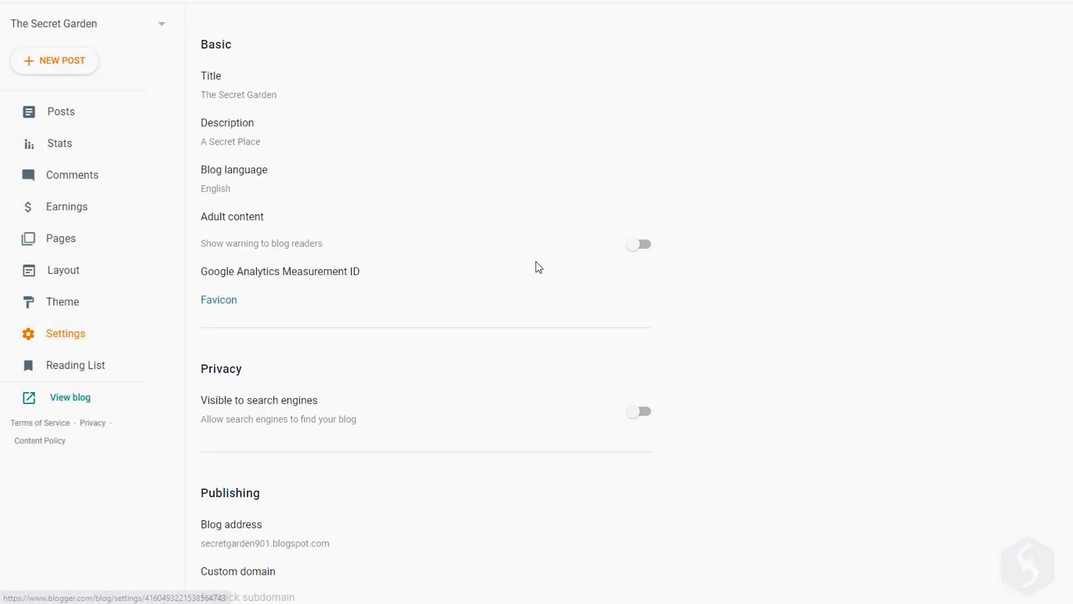
{"action": "scroll", "coordinate": [533, 266], "scroll_direction": "down", "scroll_amount": 3}
{"action": "left_click", "coordinate": [275, 316]}
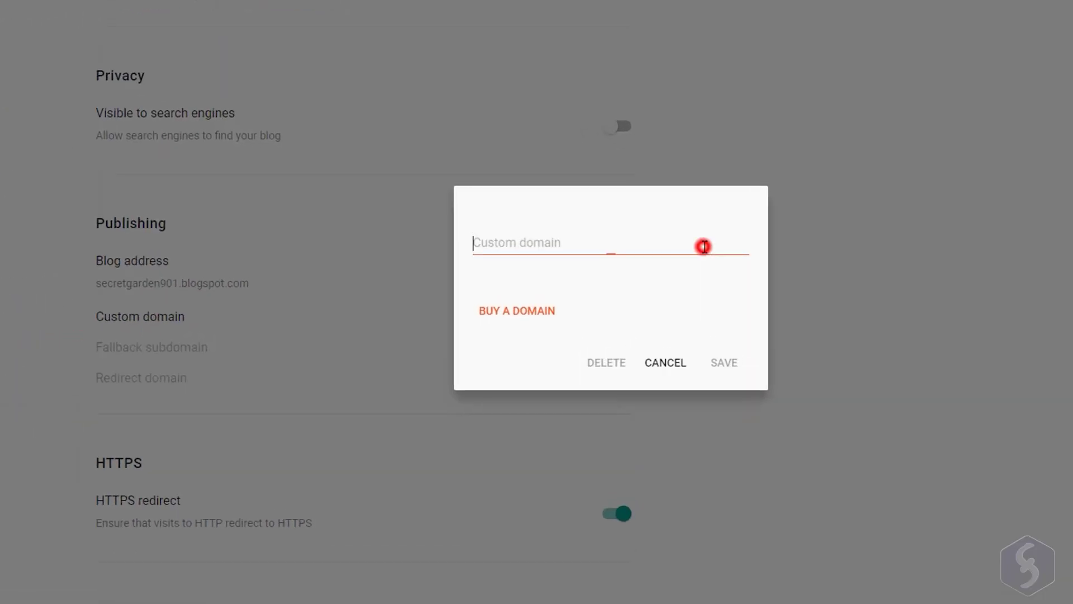
{"action": "type", "text": "www.cuoca.net"}
{"action": "left_click", "coordinate": [724, 426]}
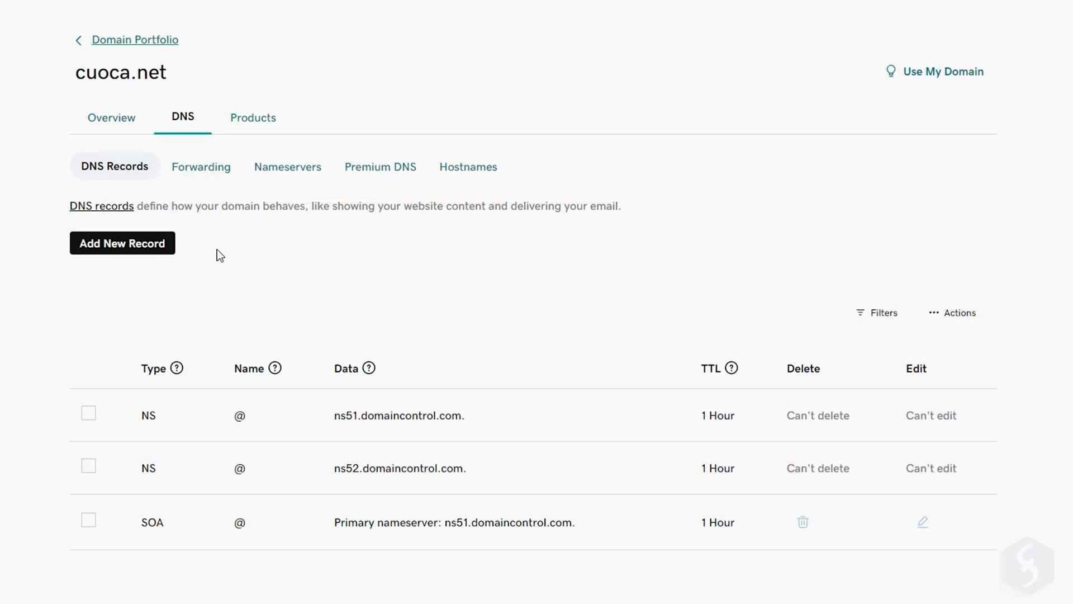
{"action": "left_click", "coordinate": [154, 244]}
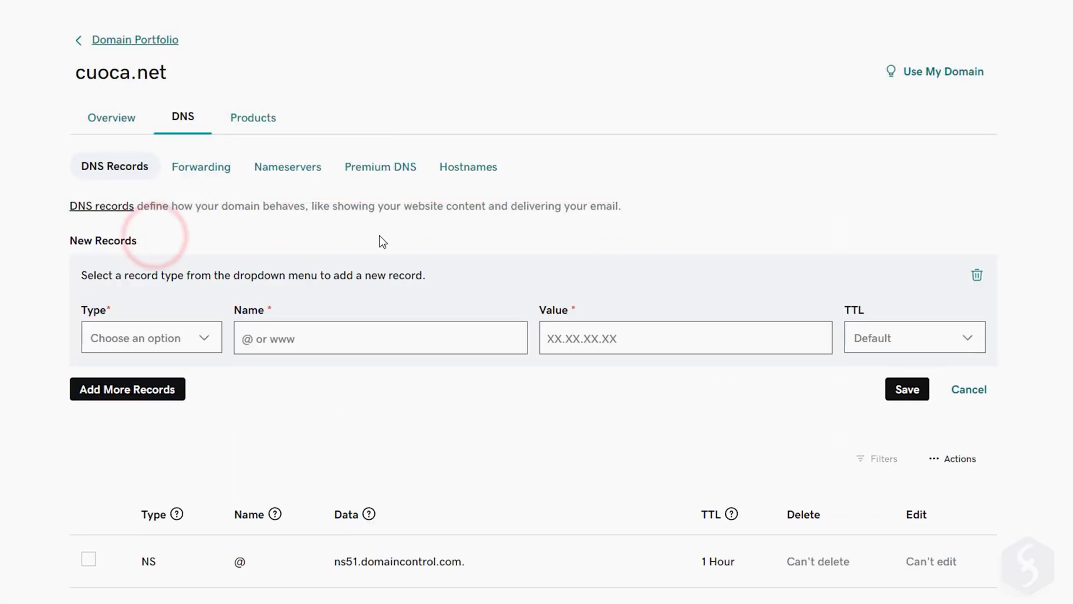
{"action": "left_click", "coordinate": [209, 348]}
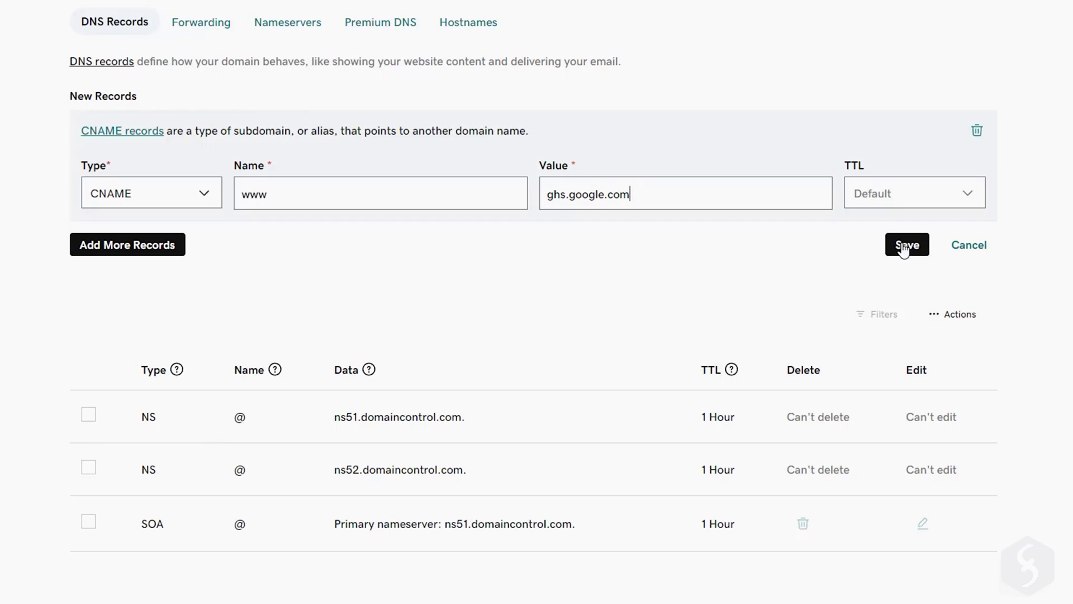
{"action": "left_click", "coordinate": [902, 243]}
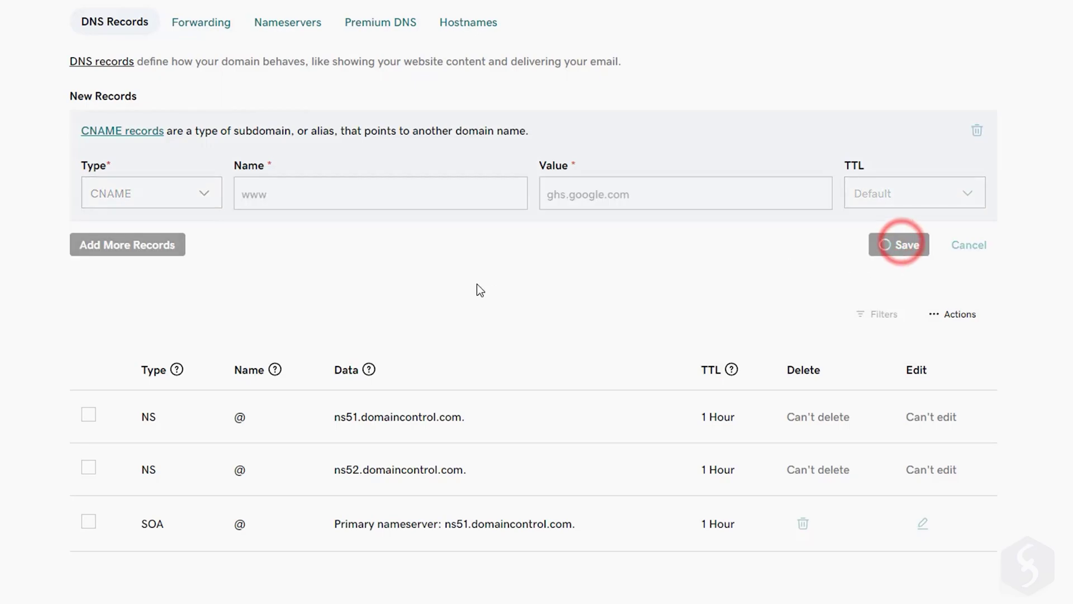
{"action": "type", "text": "gv-gs6ewkka5yooxt.dv.googlehosted.com"}
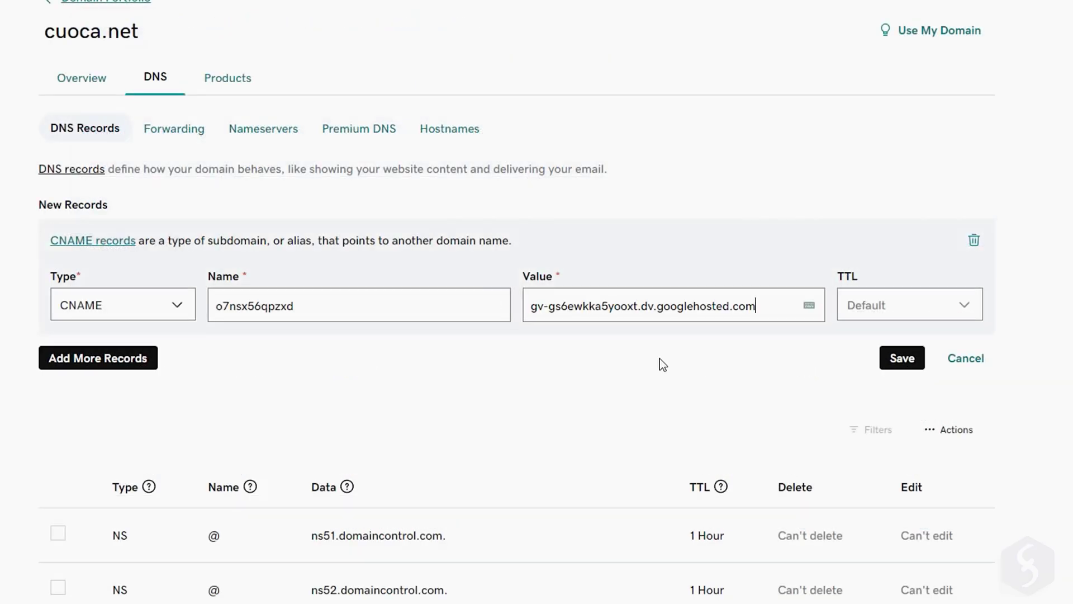
{"action": "left_click", "coordinate": [904, 359]}
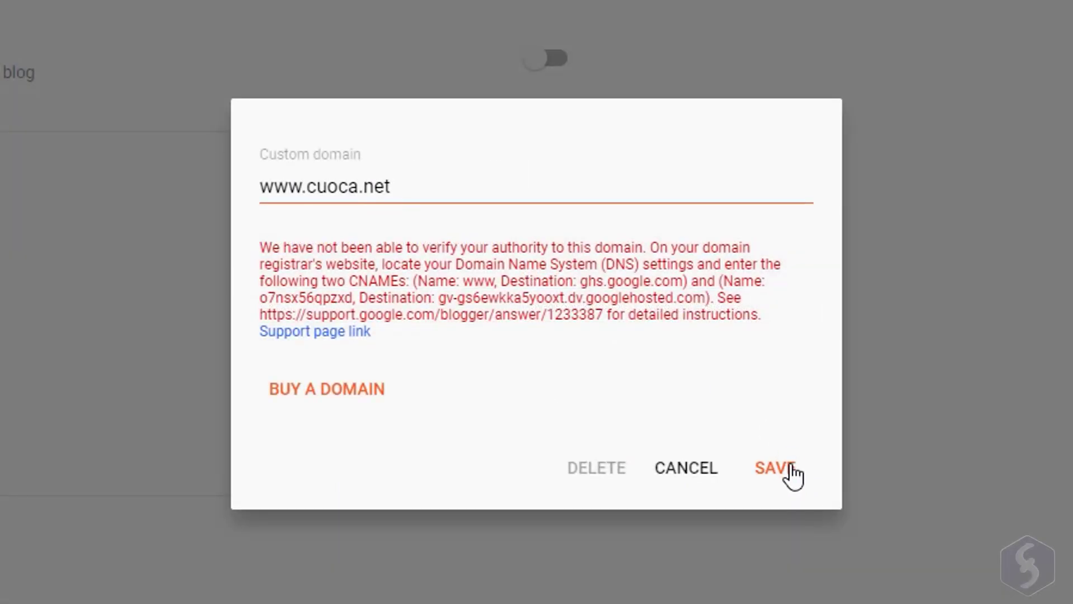
{"action": "left_click", "coordinate": [790, 468]}
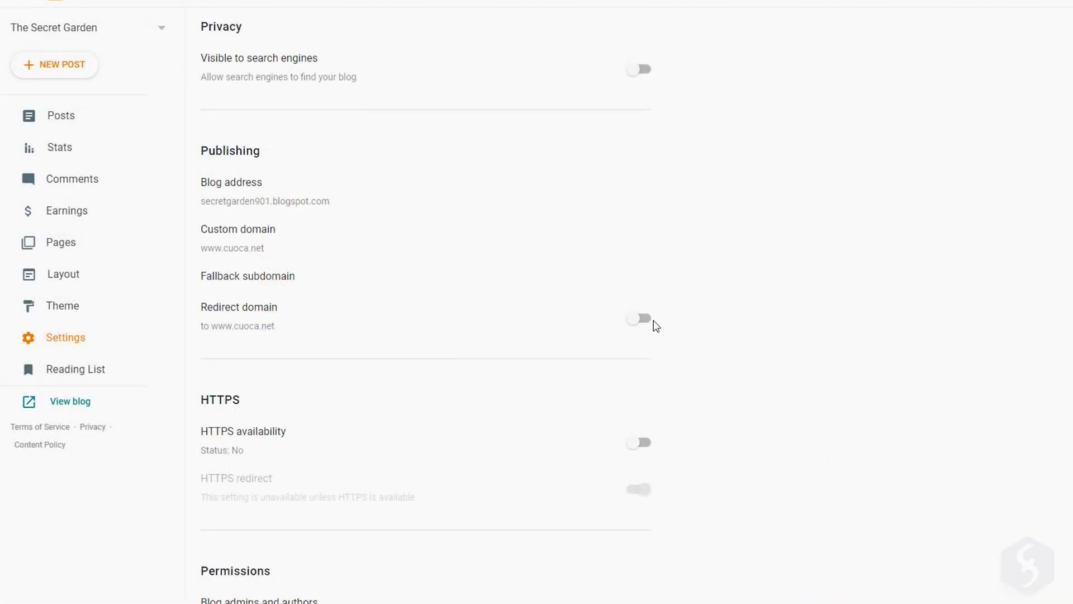
{"action": "left_click", "coordinate": [646, 320]}
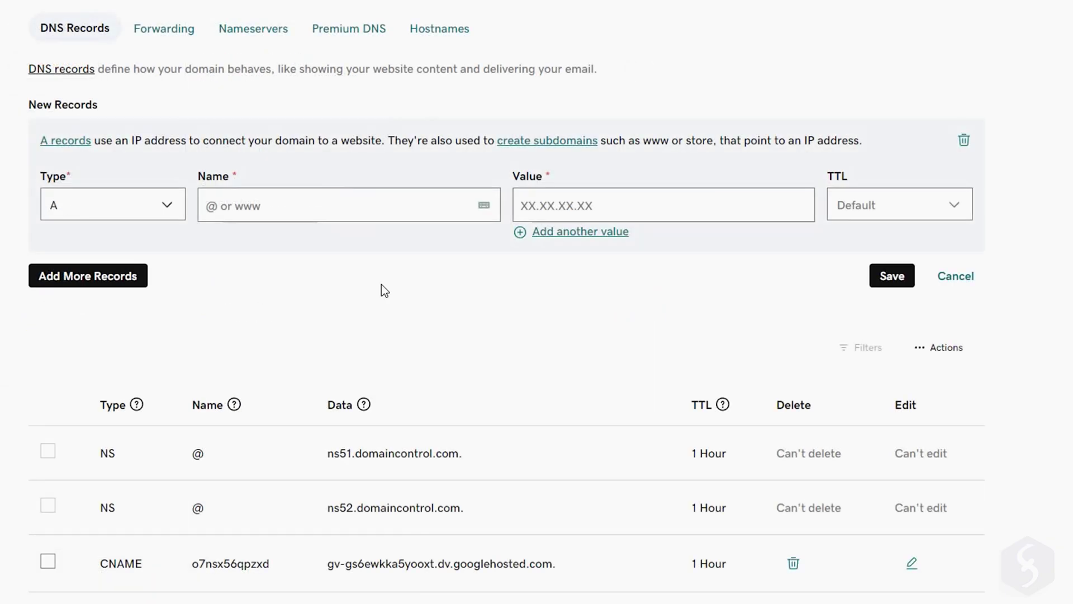
{"action": "type", "text": "@"}
Step: Save root (@) A records 216.239.32.21, 34.21, 36.21 and 38.21, confirming the DNS update
{"action": "left_click", "coordinate": [611, 197]}
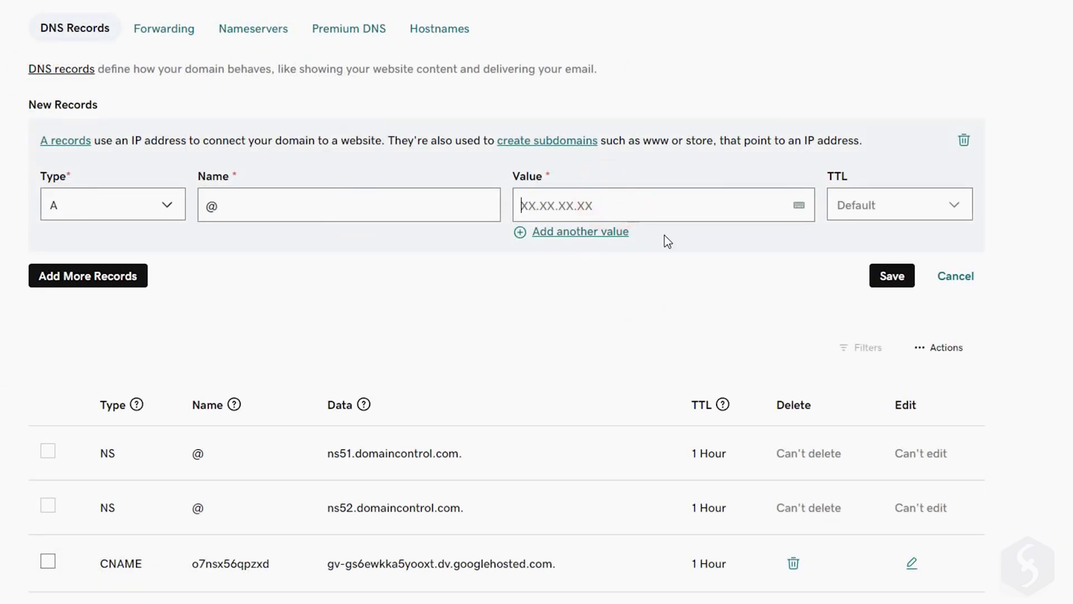
{"action": "type", "text": "216.239.32.21"}
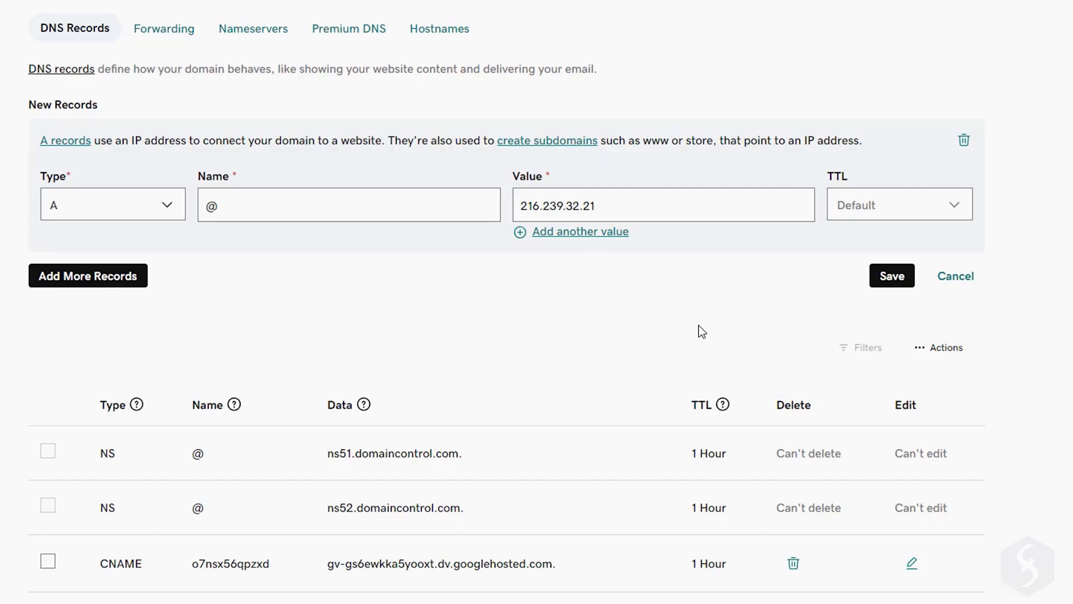
{"action": "left_click", "coordinate": [891, 278]}
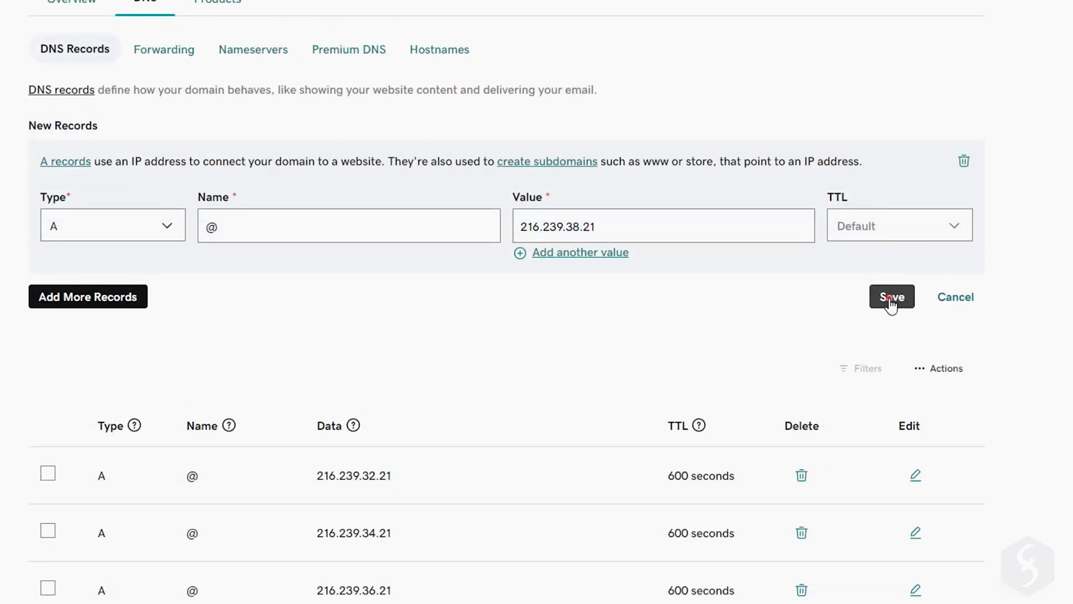
{"action": "left_click", "coordinate": [890, 299]}
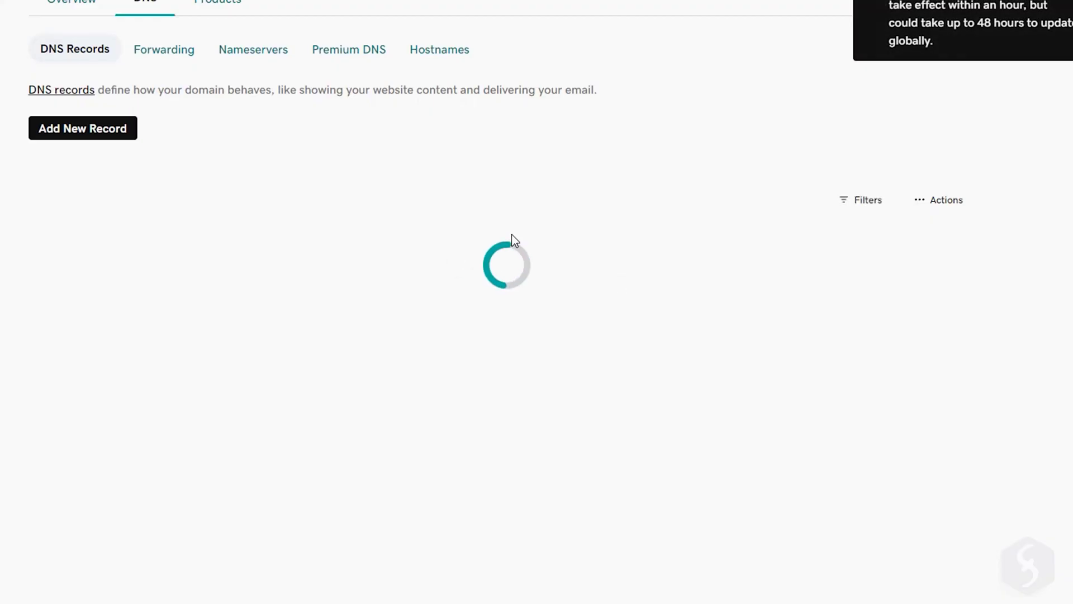
{"action": "scroll", "coordinate": [490, 174], "scroll_direction": "down", "scroll_amount": 1}
{"action": "scroll", "coordinate": [491, 174], "scroll_direction": "down", "scroll_amount": 1}
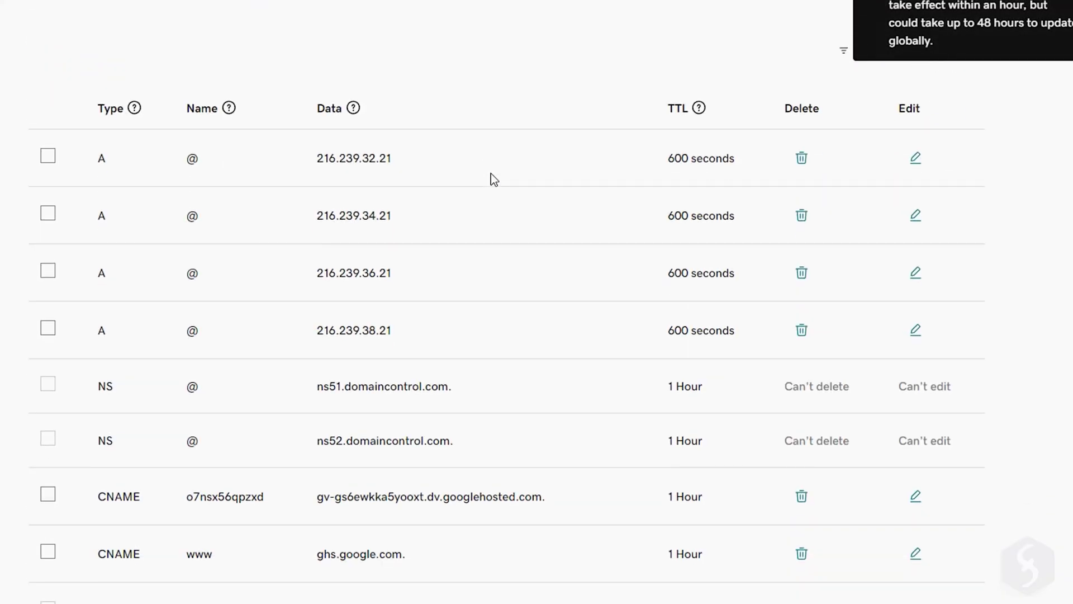
{"action": "scroll", "coordinate": [490, 173], "scroll_direction": "down", "scroll_amount": 1}
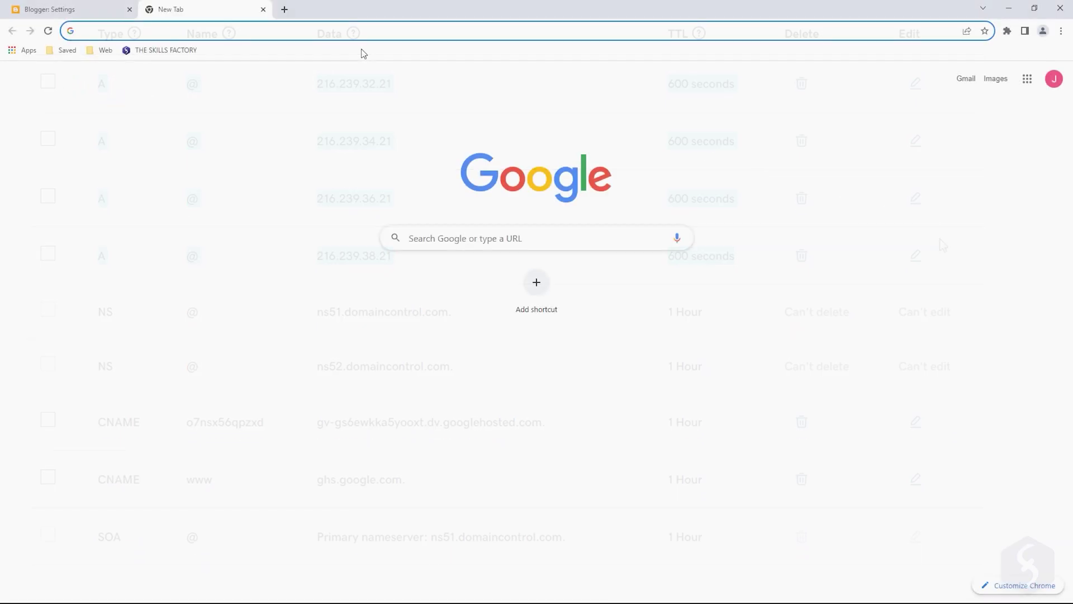
{"action": "type", "text": "cuoca.n"}
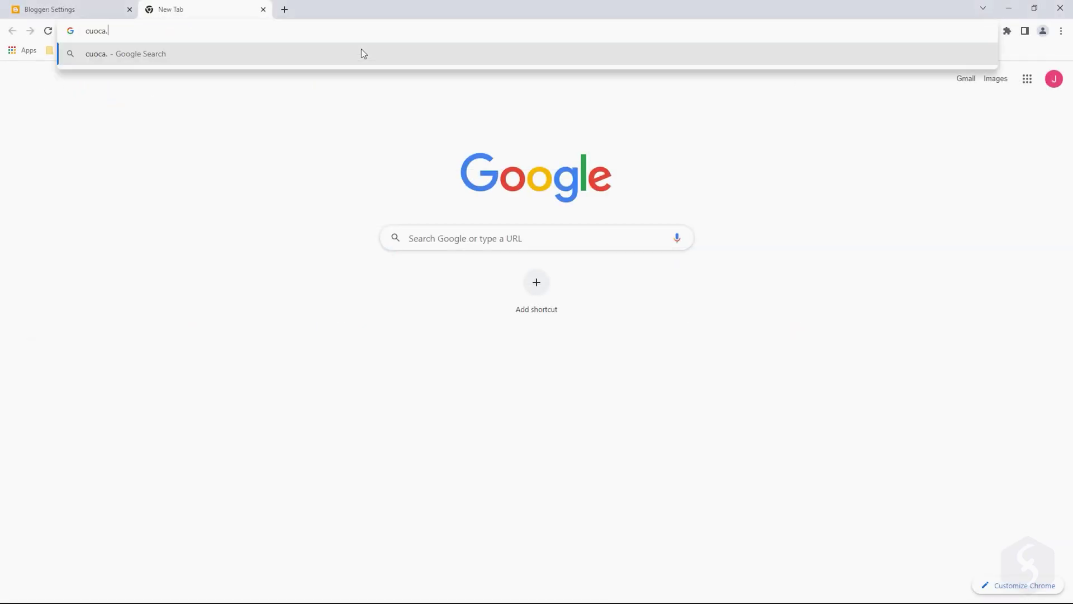
{"action": "type", "text": "et"}
Step: Load cuoca.net in the new tab so The Secret Garden blog appears
{"action": "key", "text": "Return"}
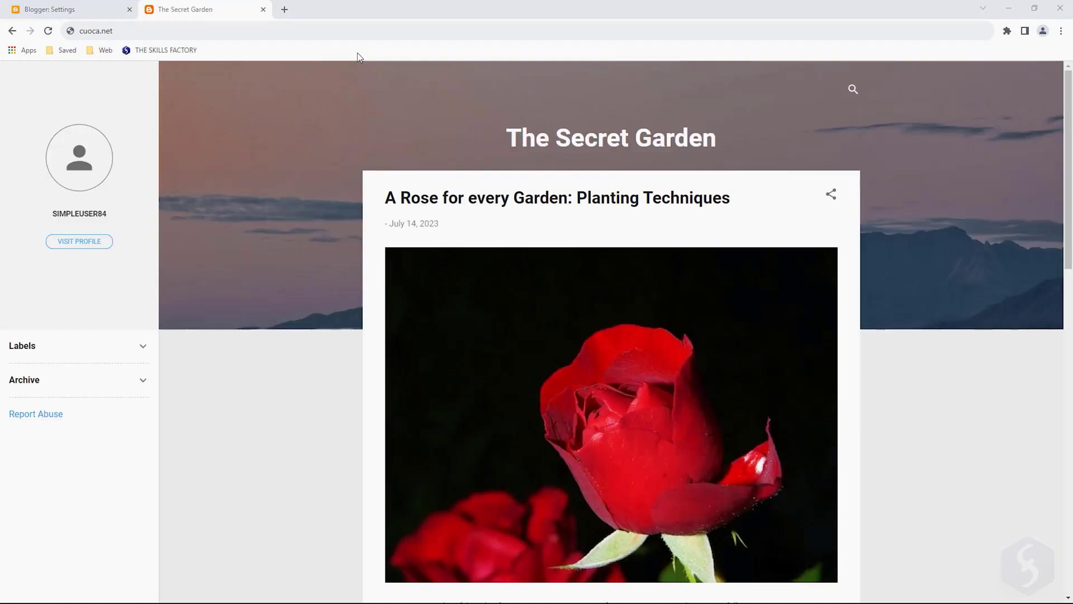